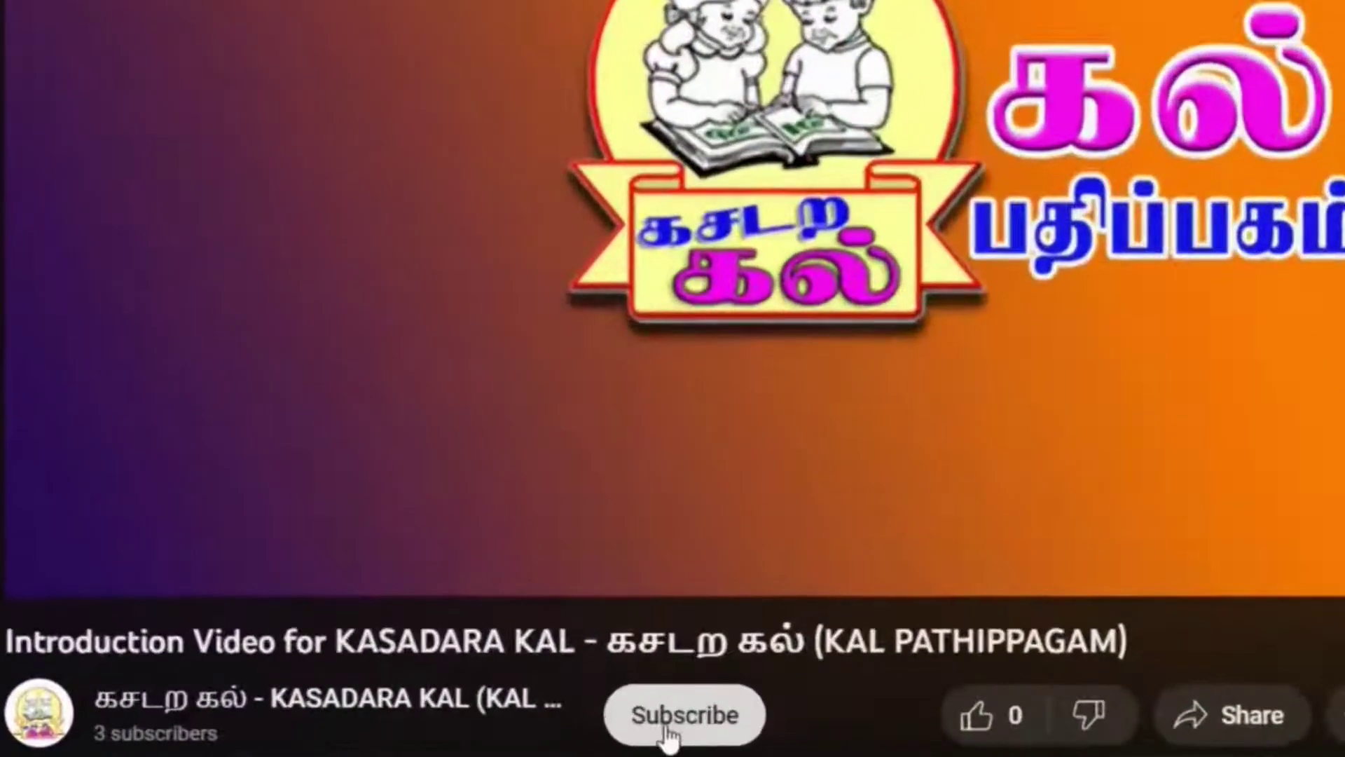
Step: Subscribe to the KASADARA KAL channel with All notifications and like the video
click(681, 724)
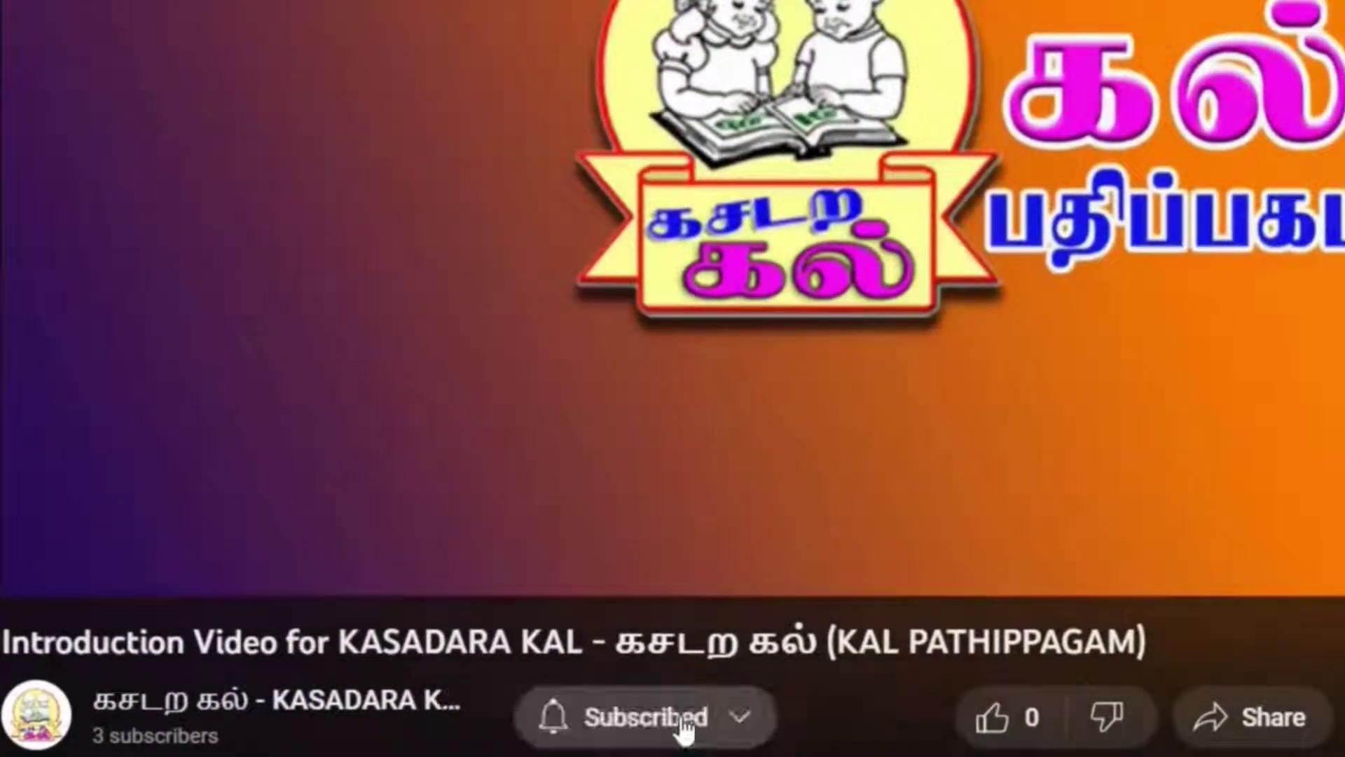
click(564, 731)
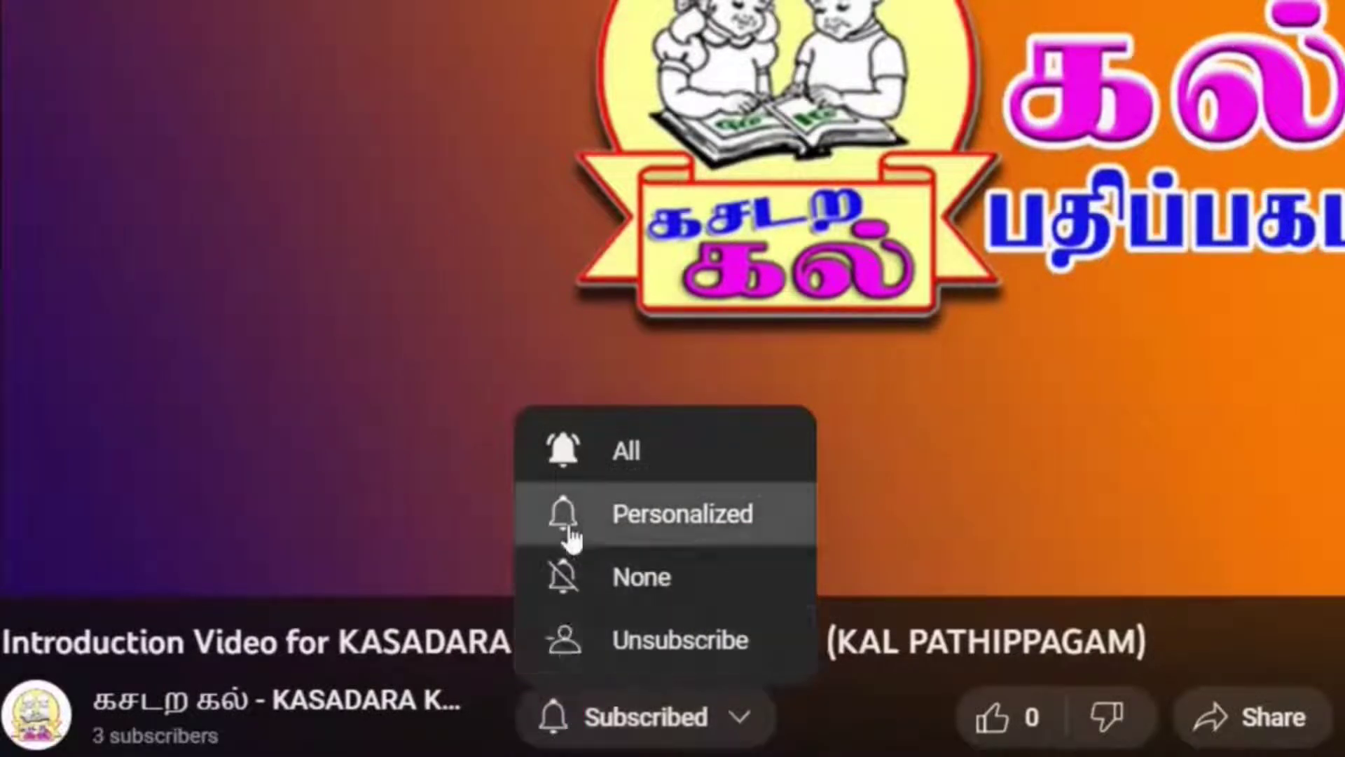
click(577, 468)
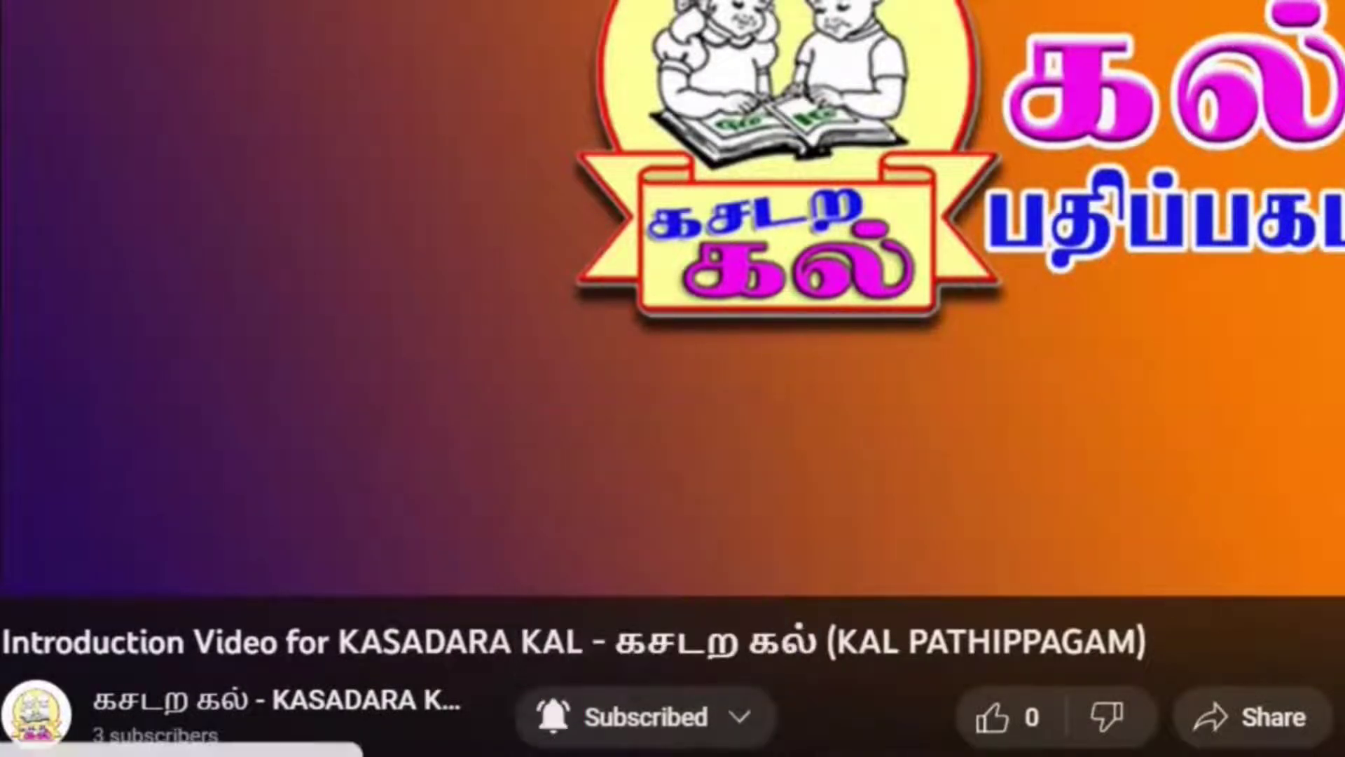
click(1046, 724)
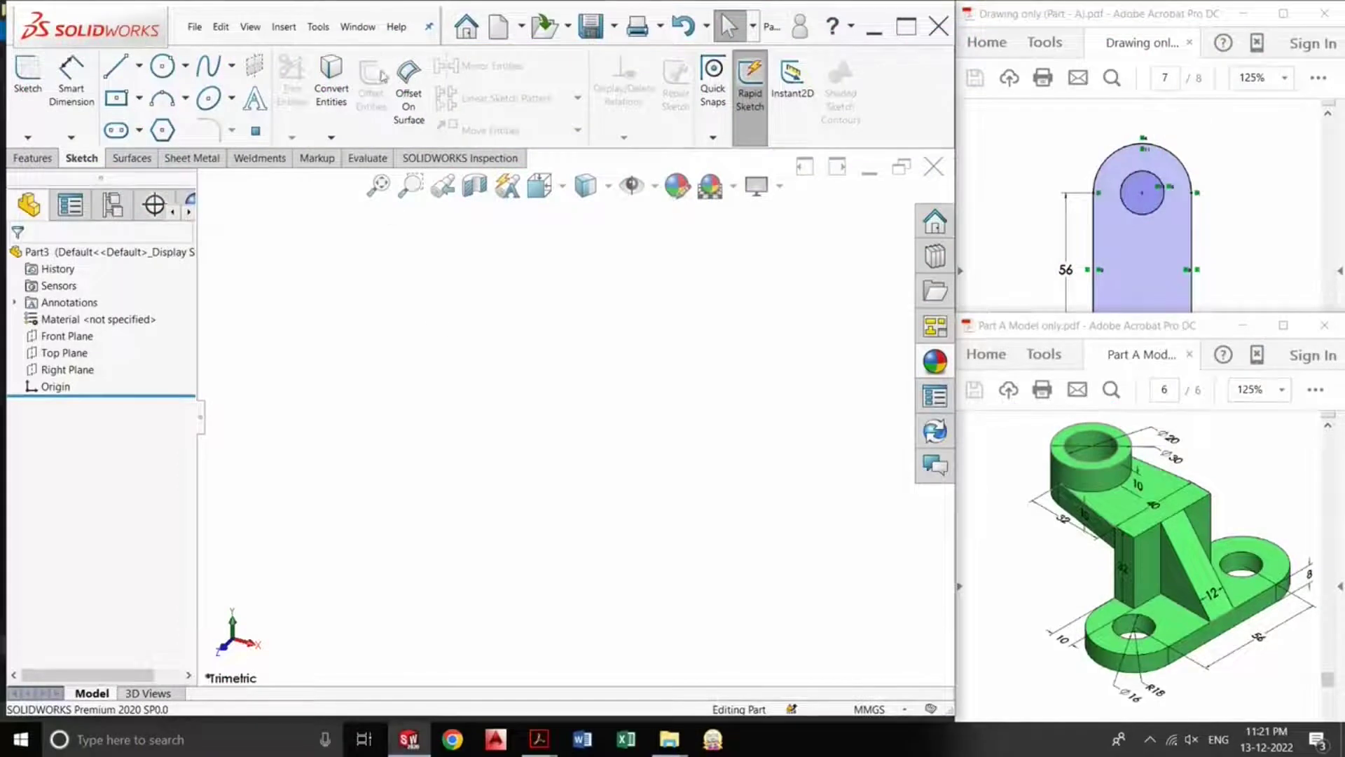
Step: Start a new SolidWorks document to bring up the Part, Assembly and Drawing choices
click(500, 30)
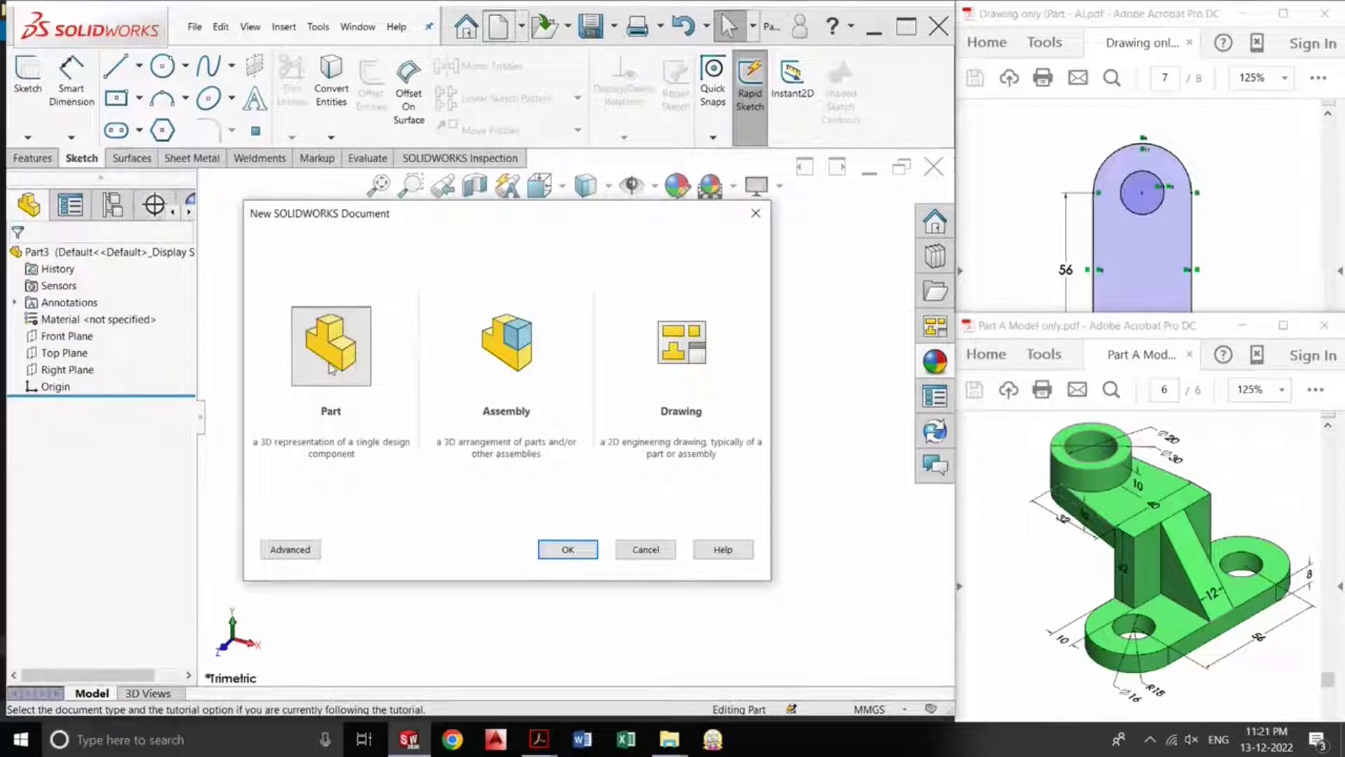
Step: Create a new part and begin an Extruded Boss/Base sketch on the Top Plane
click(577, 552)
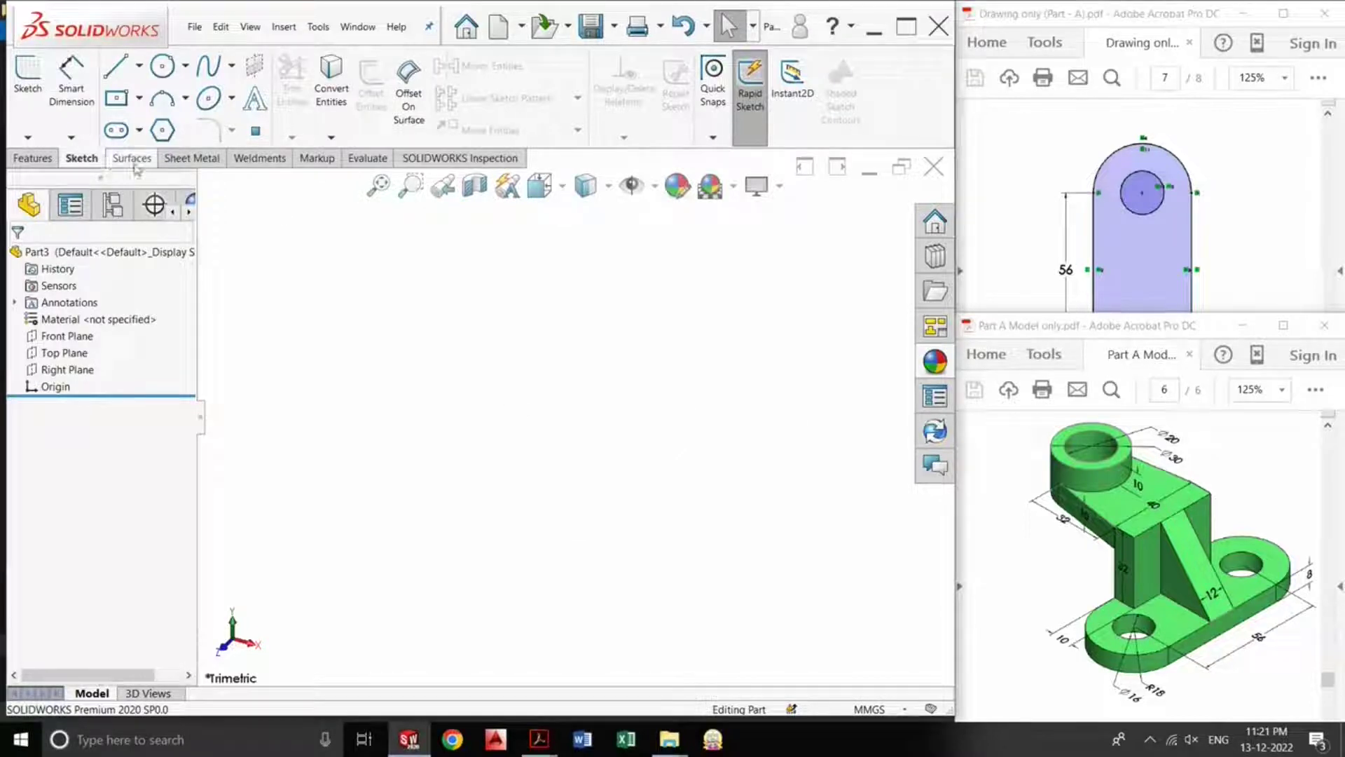
click(43, 159)
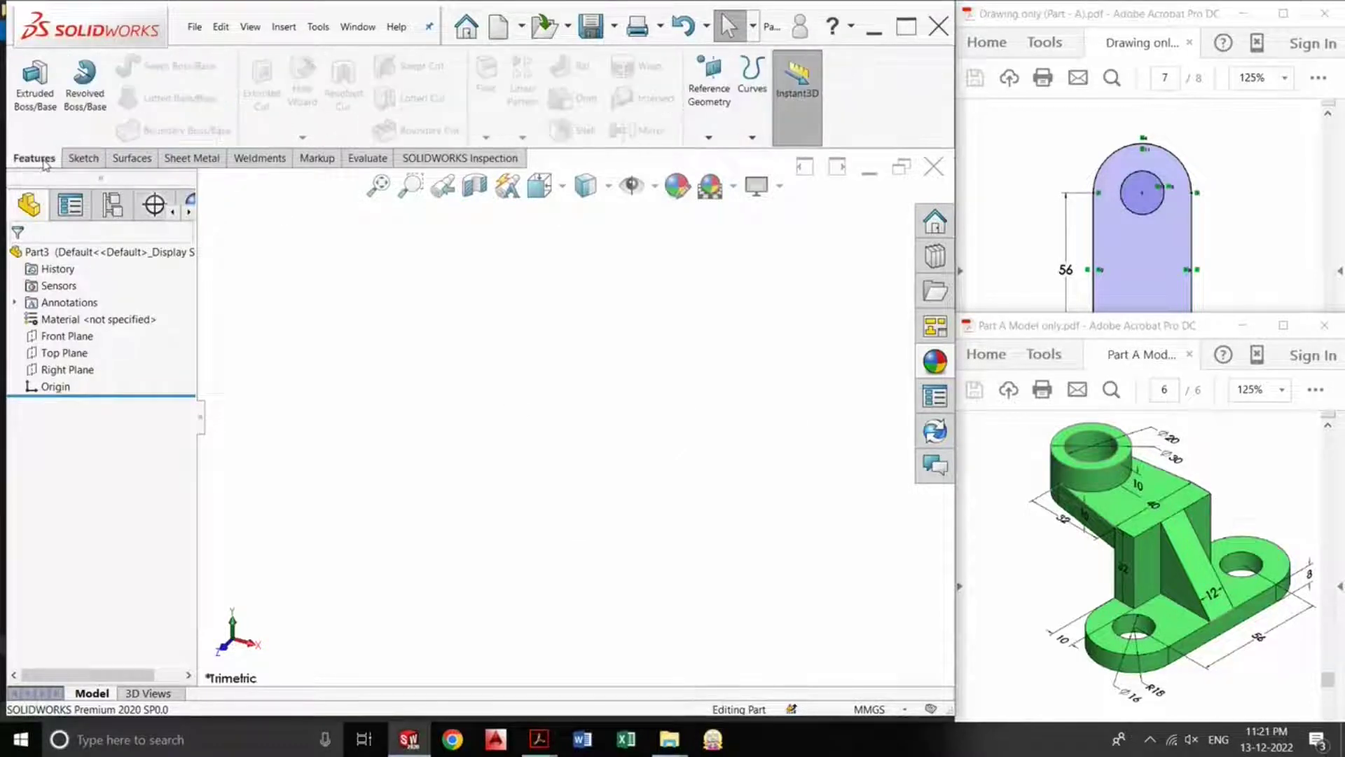
click(1090, 220)
click(1110, 232)
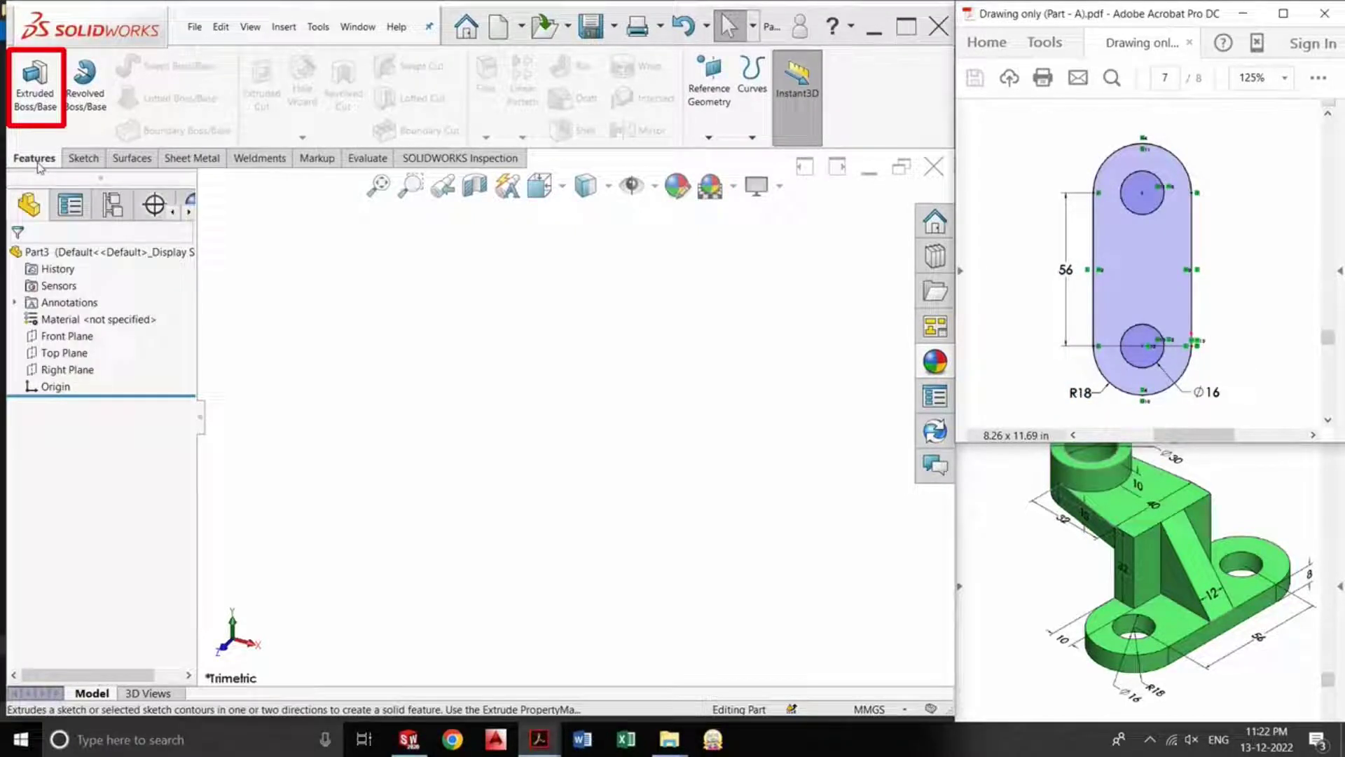
click(39, 101)
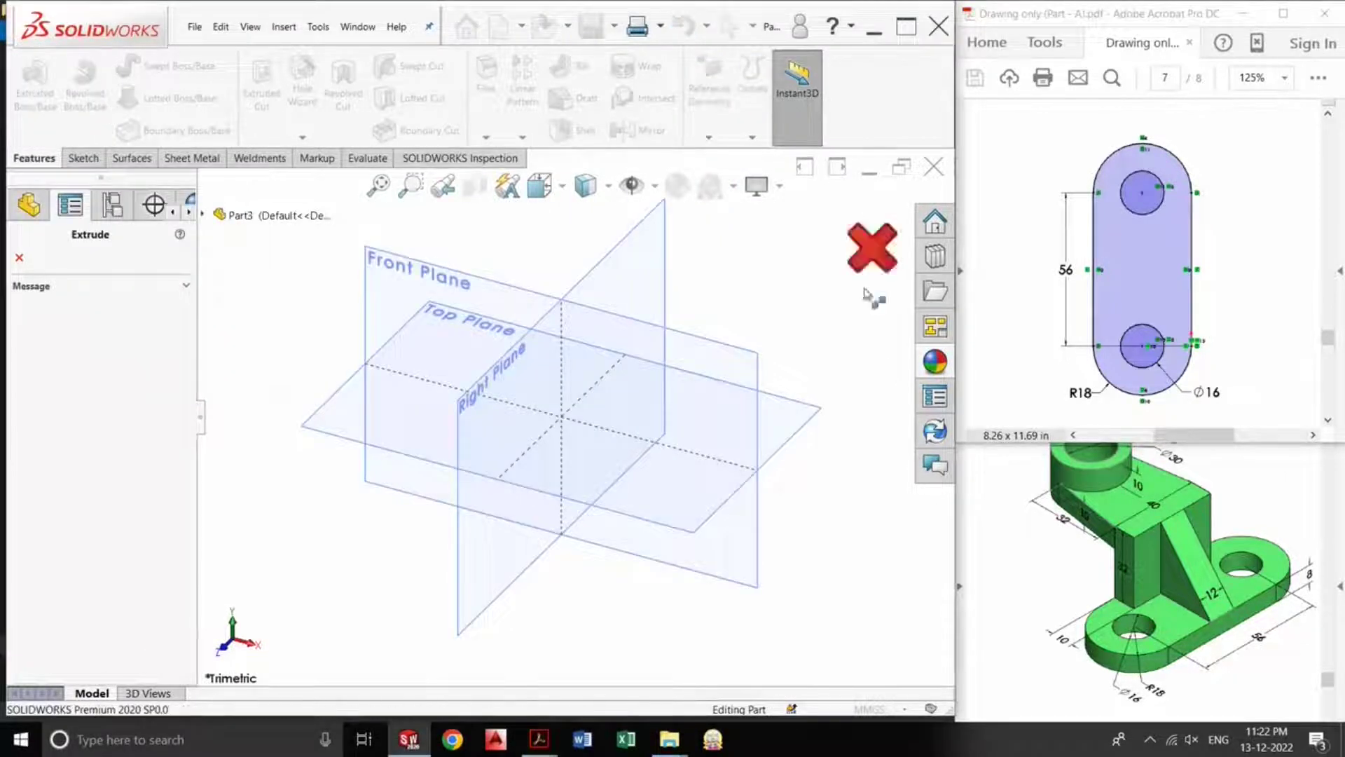
click(795, 425)
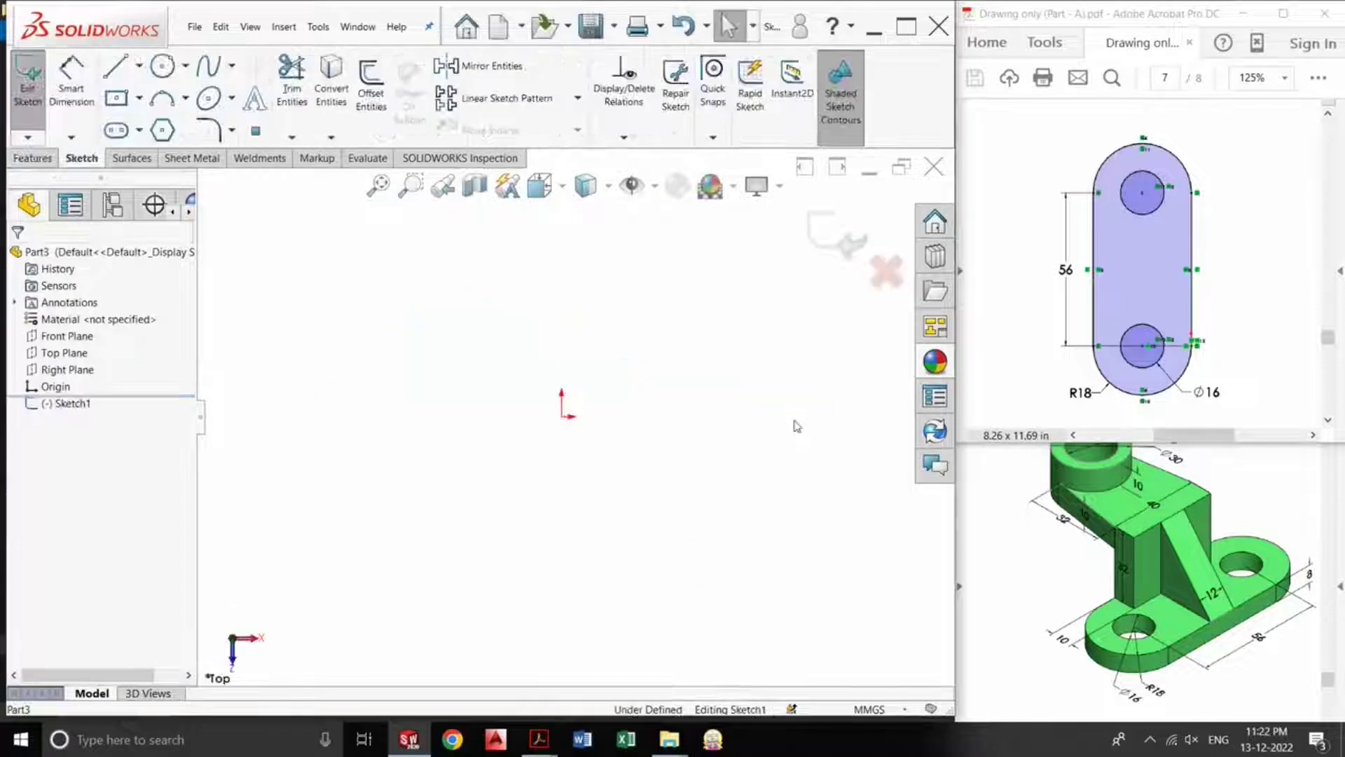
Step: Draw a center rectangle anchored at the origin
click(140, 105)
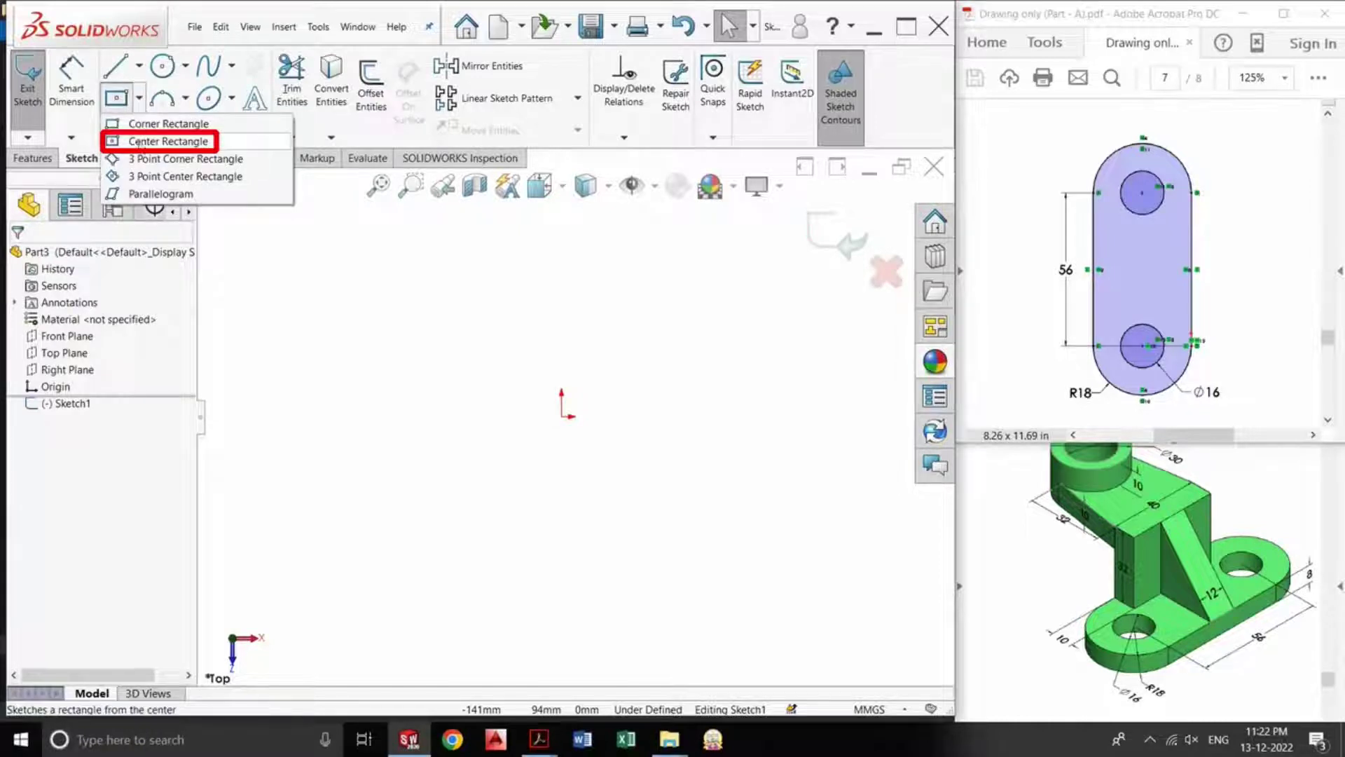
click(140, 142)
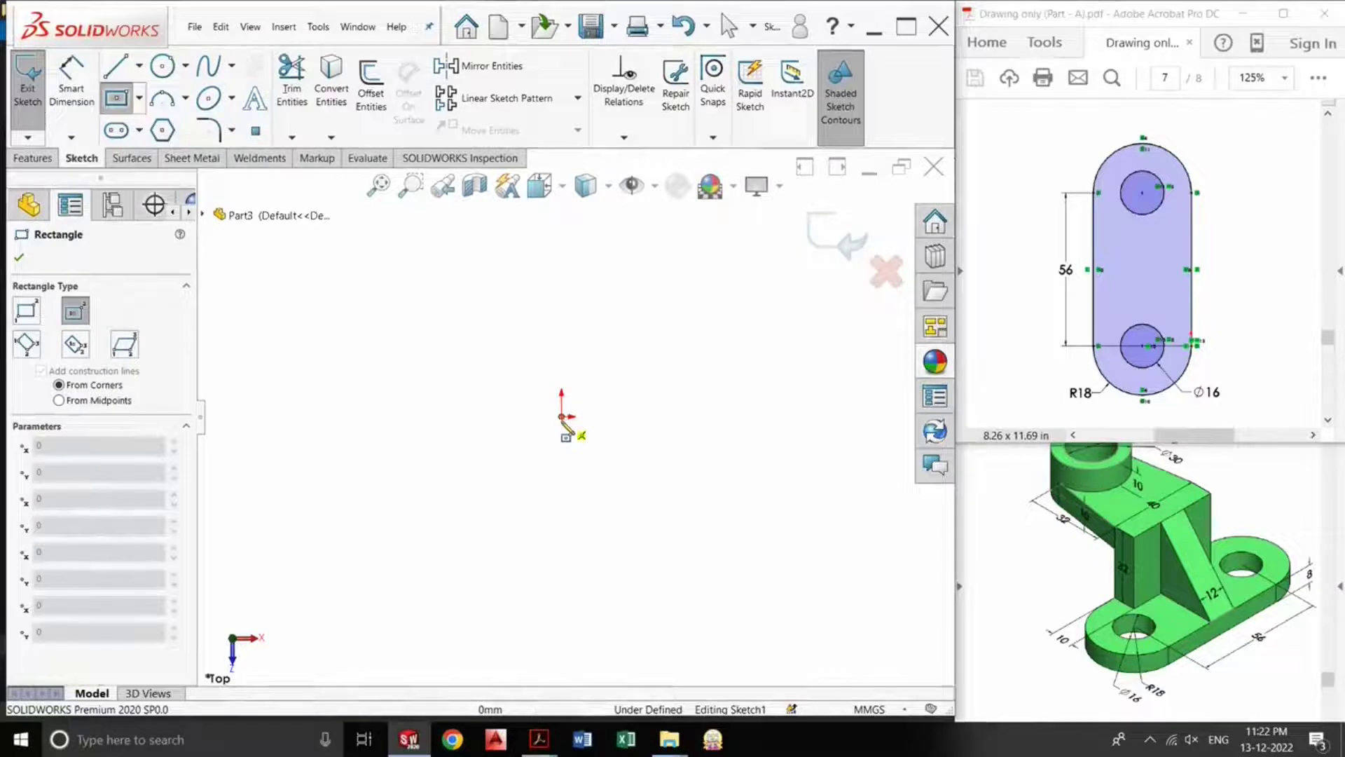
click(561, 416)
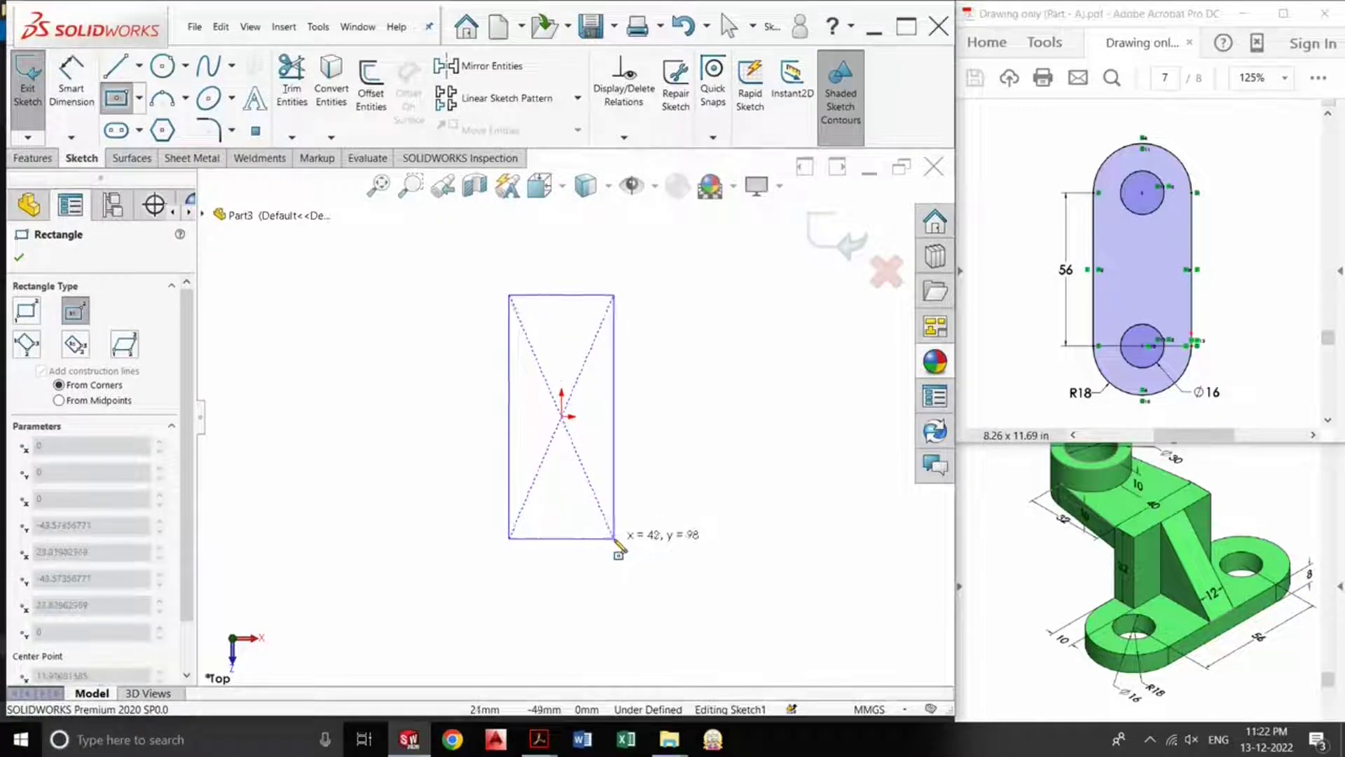
click(614, 538)
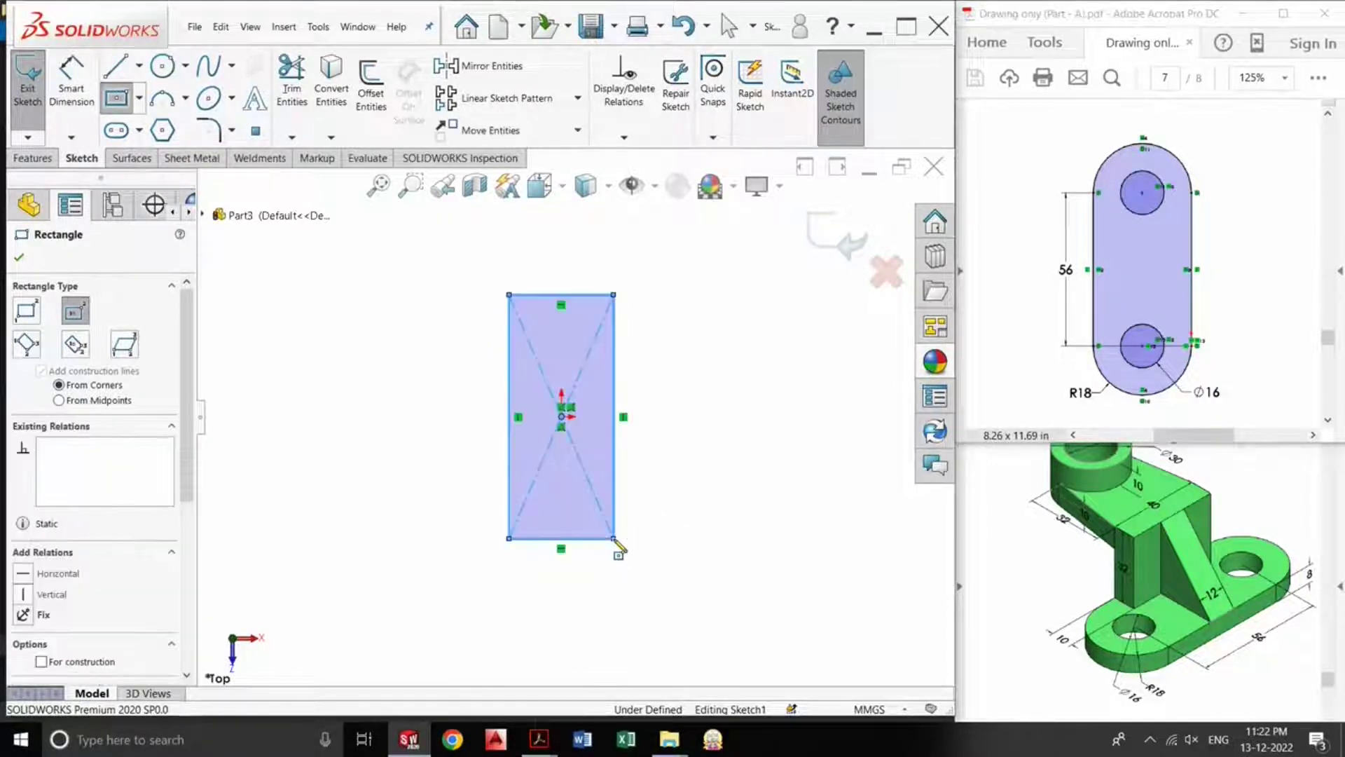
Step: Dimension the rectangle 36 wide along the bottom edge and 56 tall along the left edge
click(74, 96)
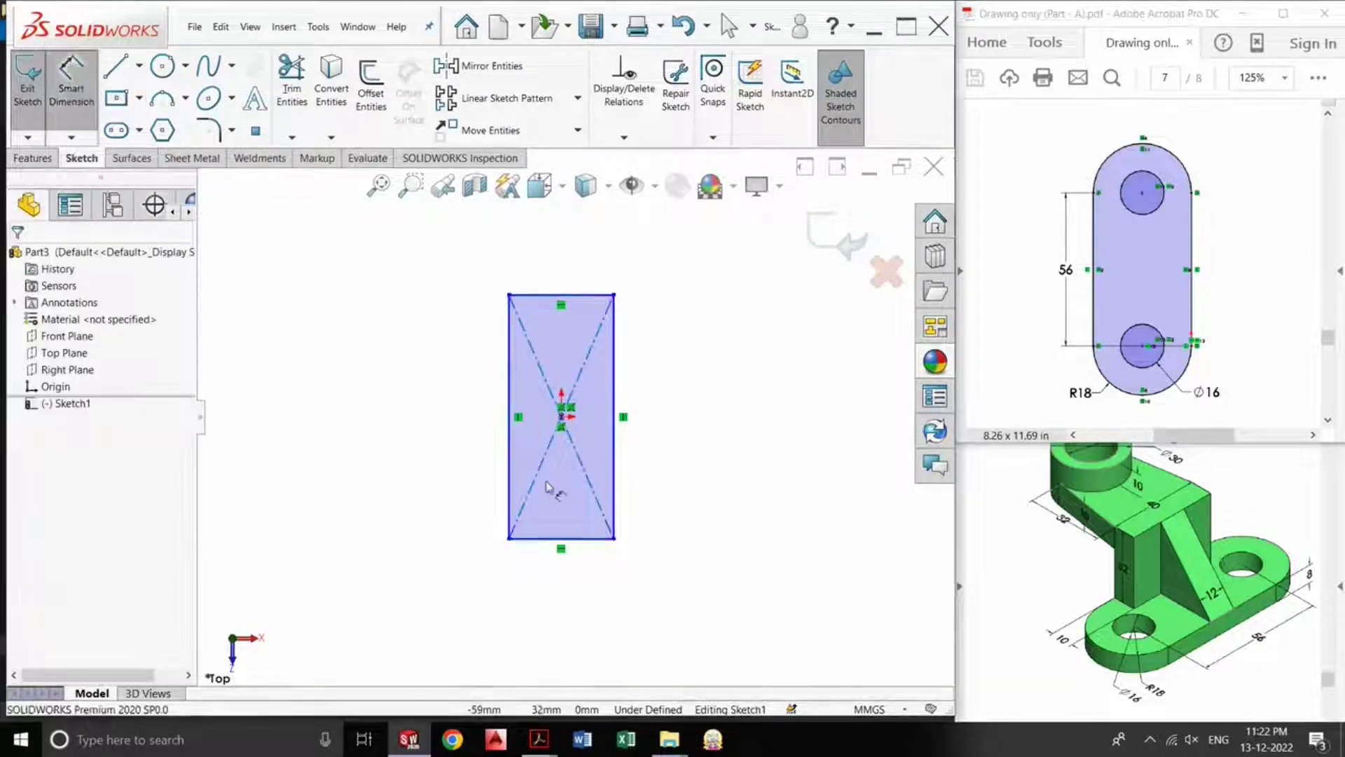
click(585, 542)
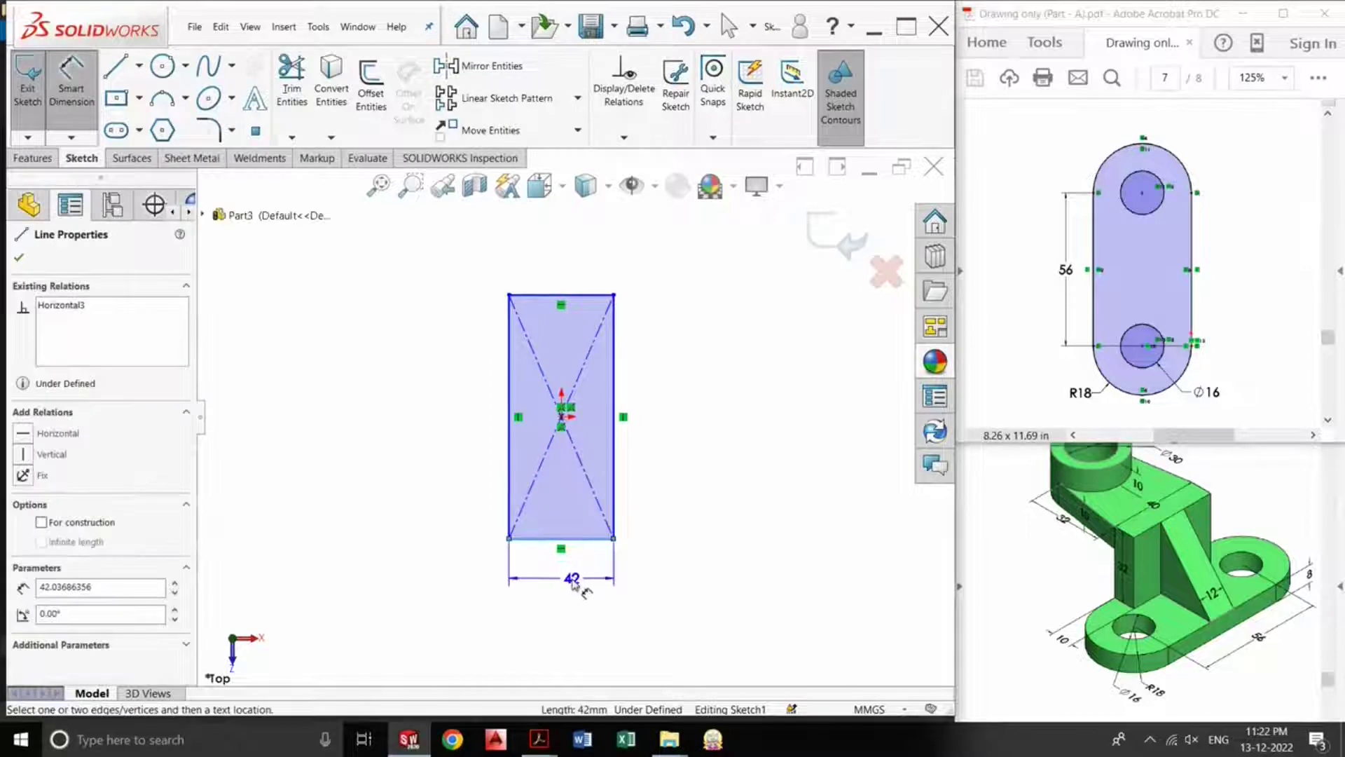
click(571, 580)
text(36)
key(Return)
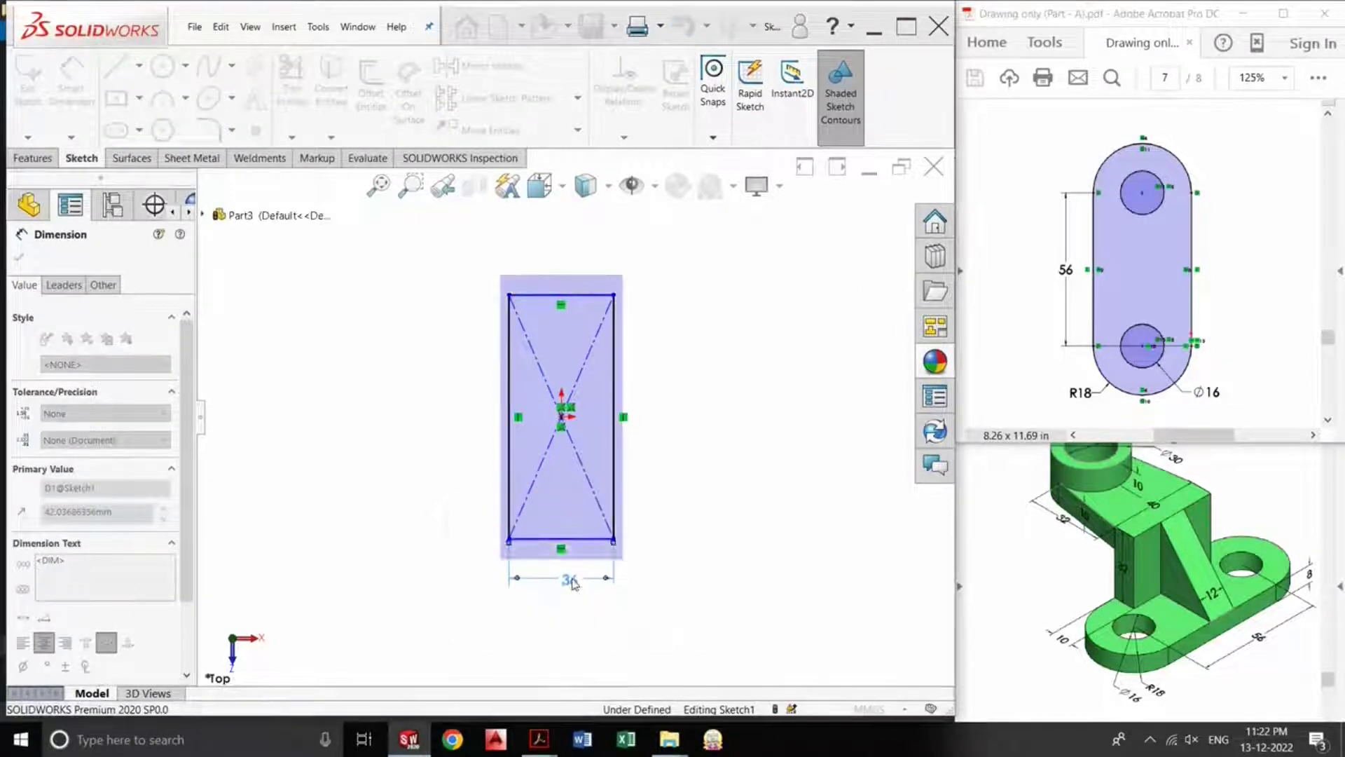
click(509, 452)
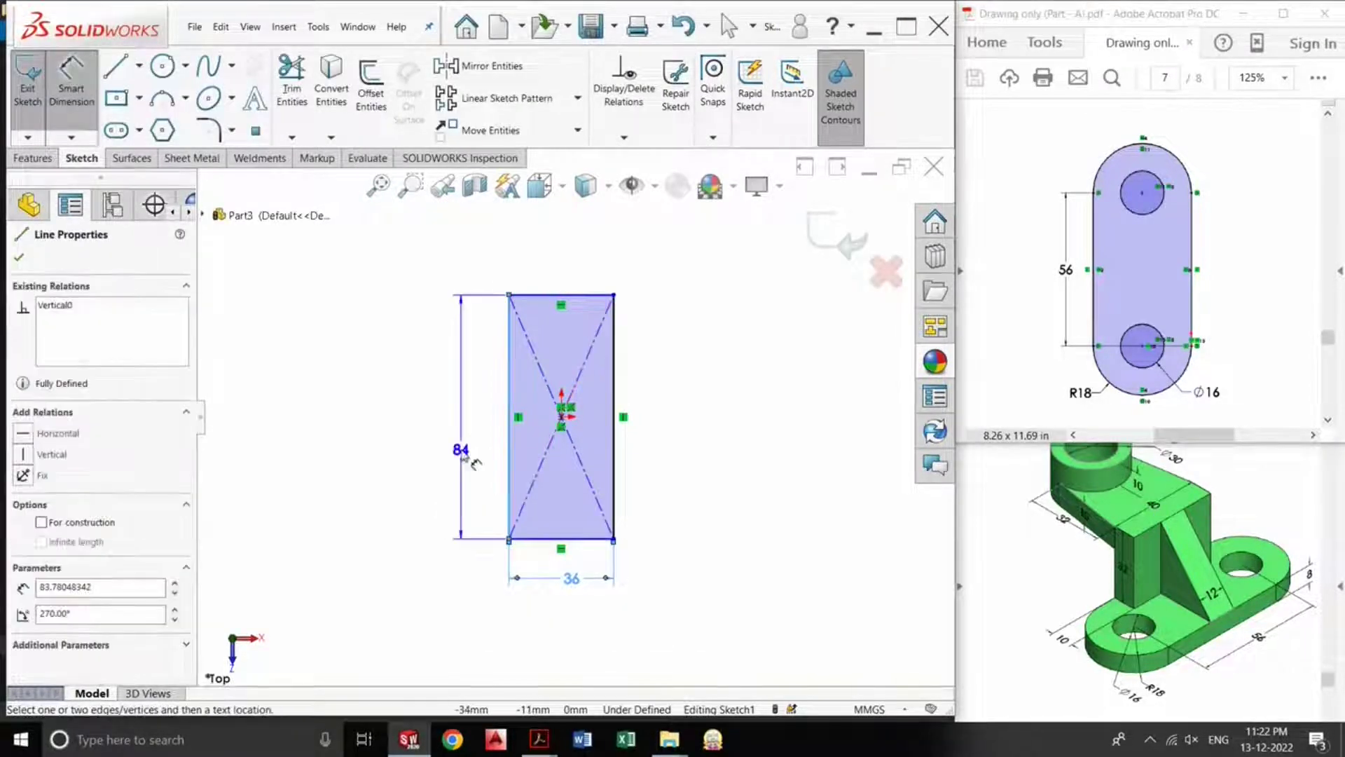
click(451, 449)
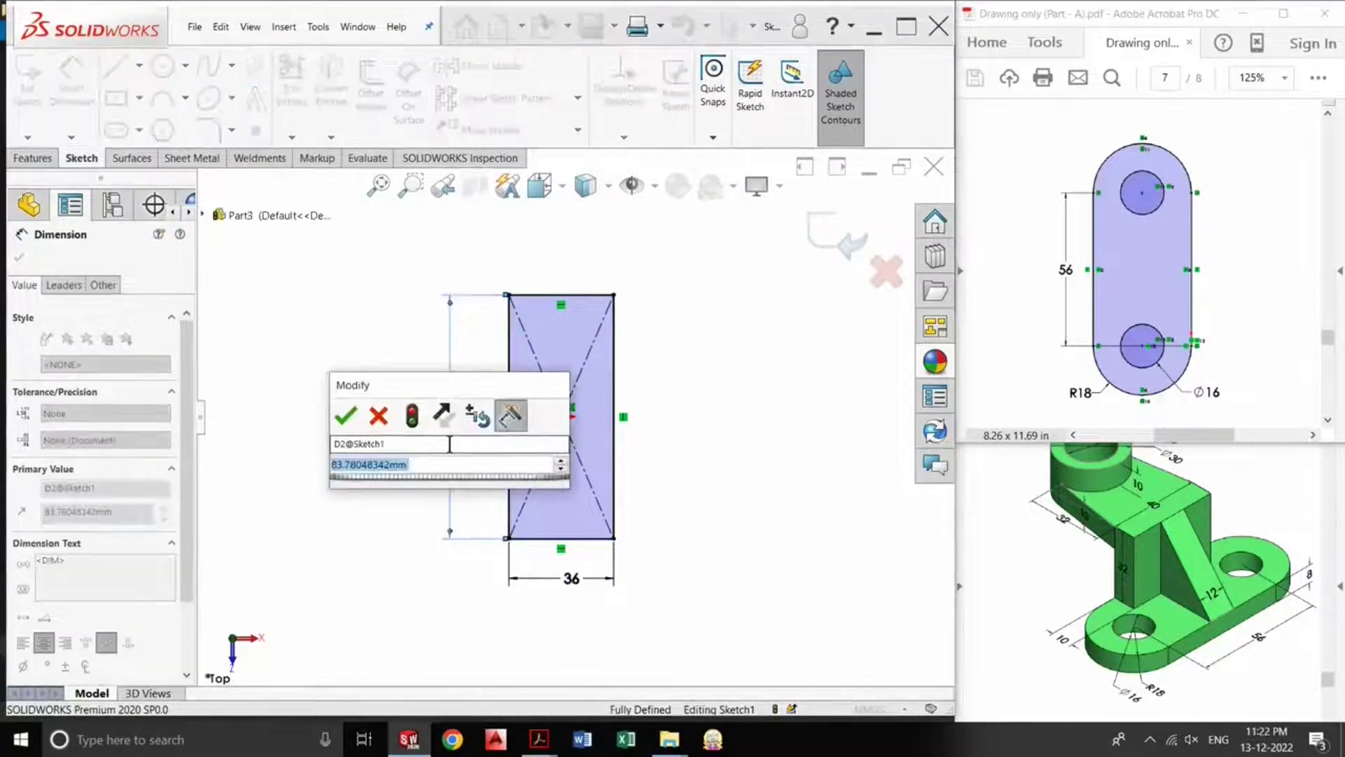
text(56)
key(Return)
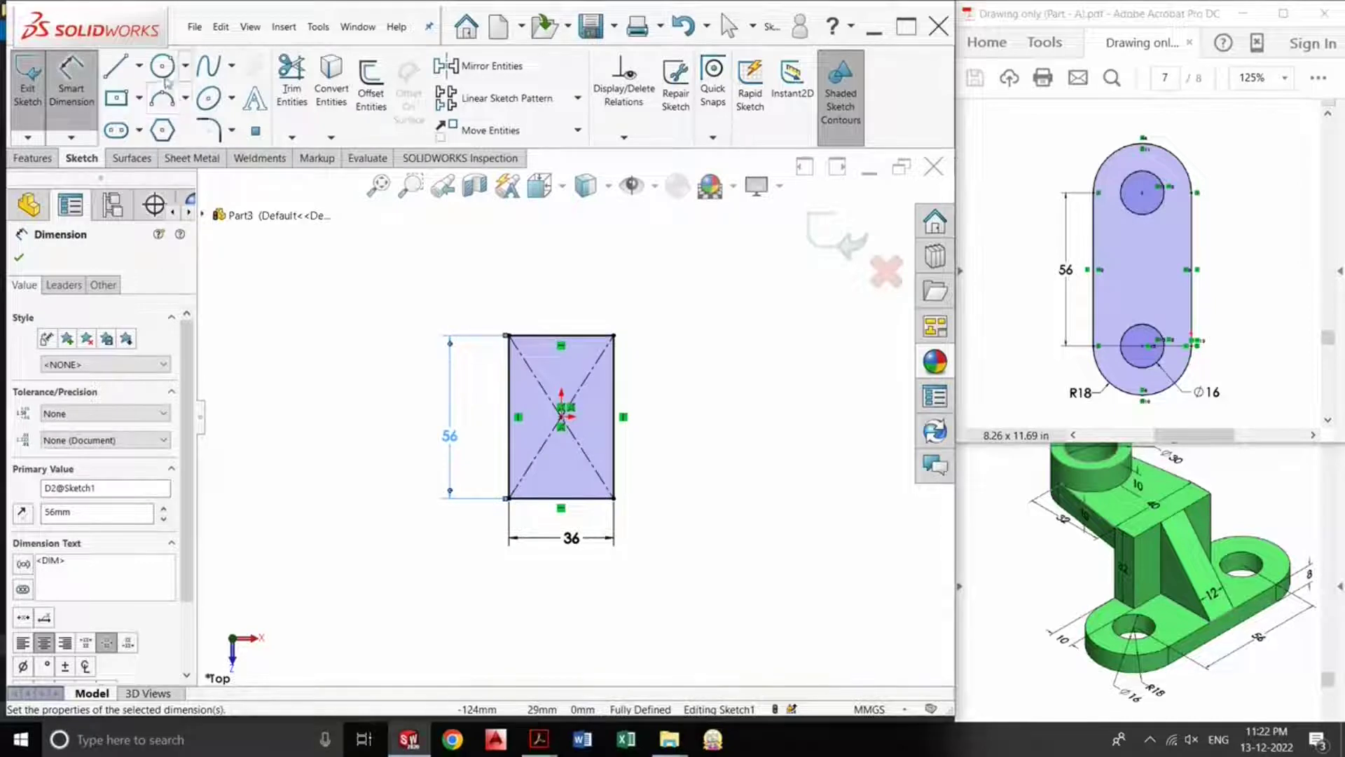
Step: Draw R18 circles with smaller concentric circles at the top and bottom edge midpoints
click(162, 67)
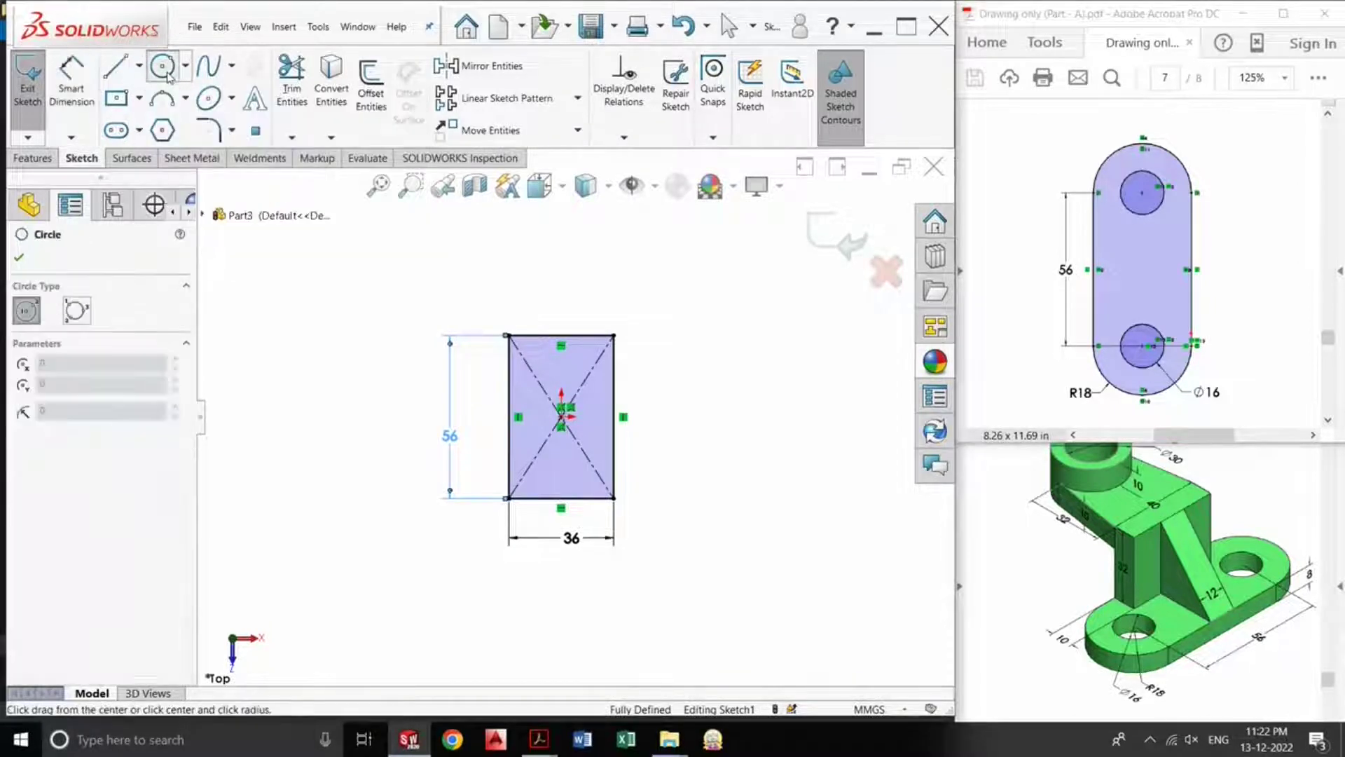
click(562, 336)
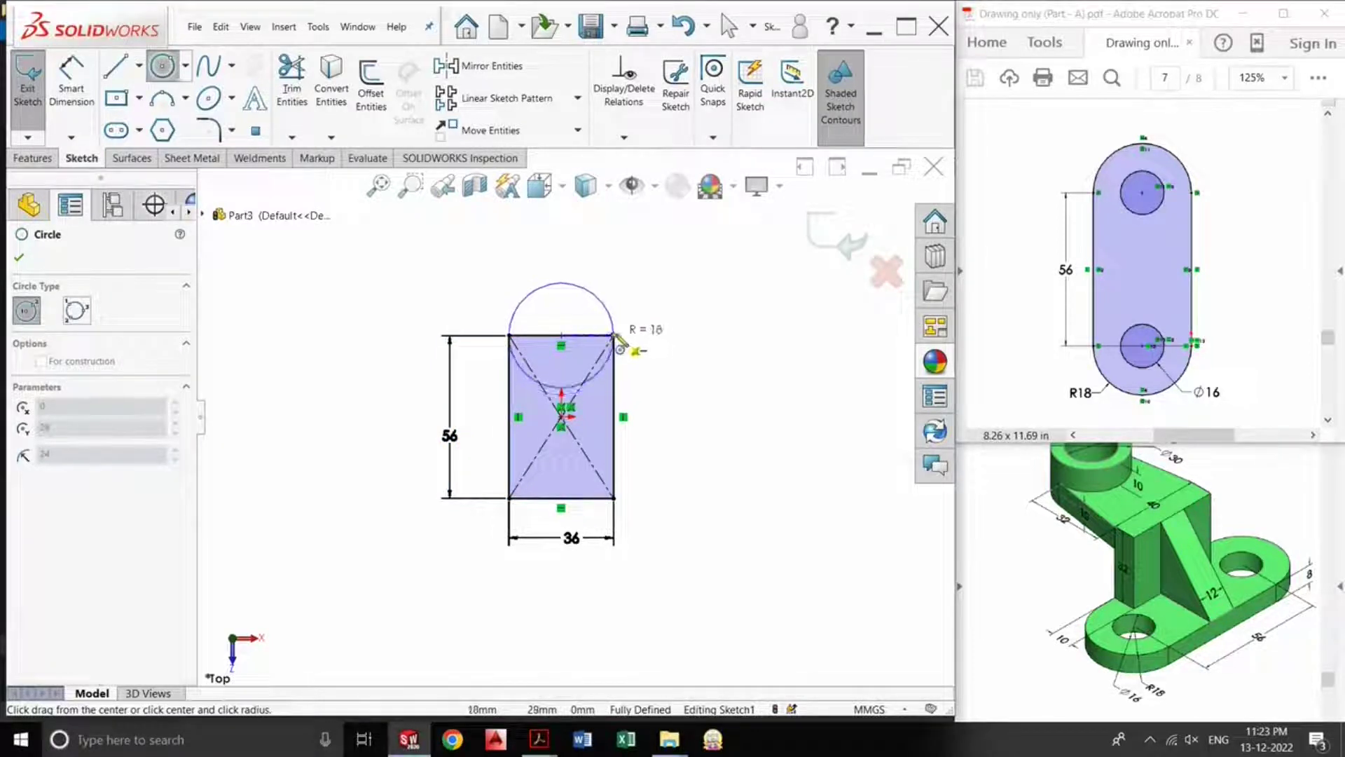
click(616, 339)
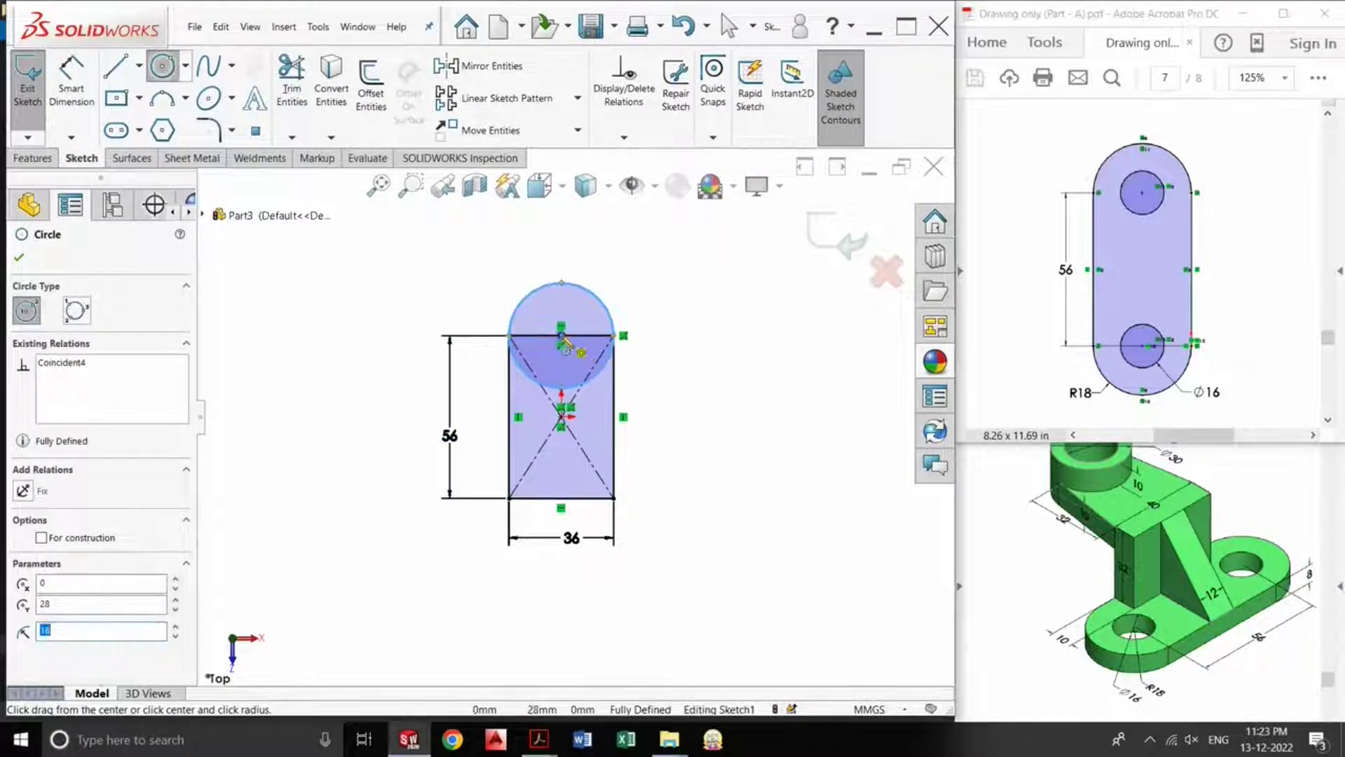
click(561, 335)
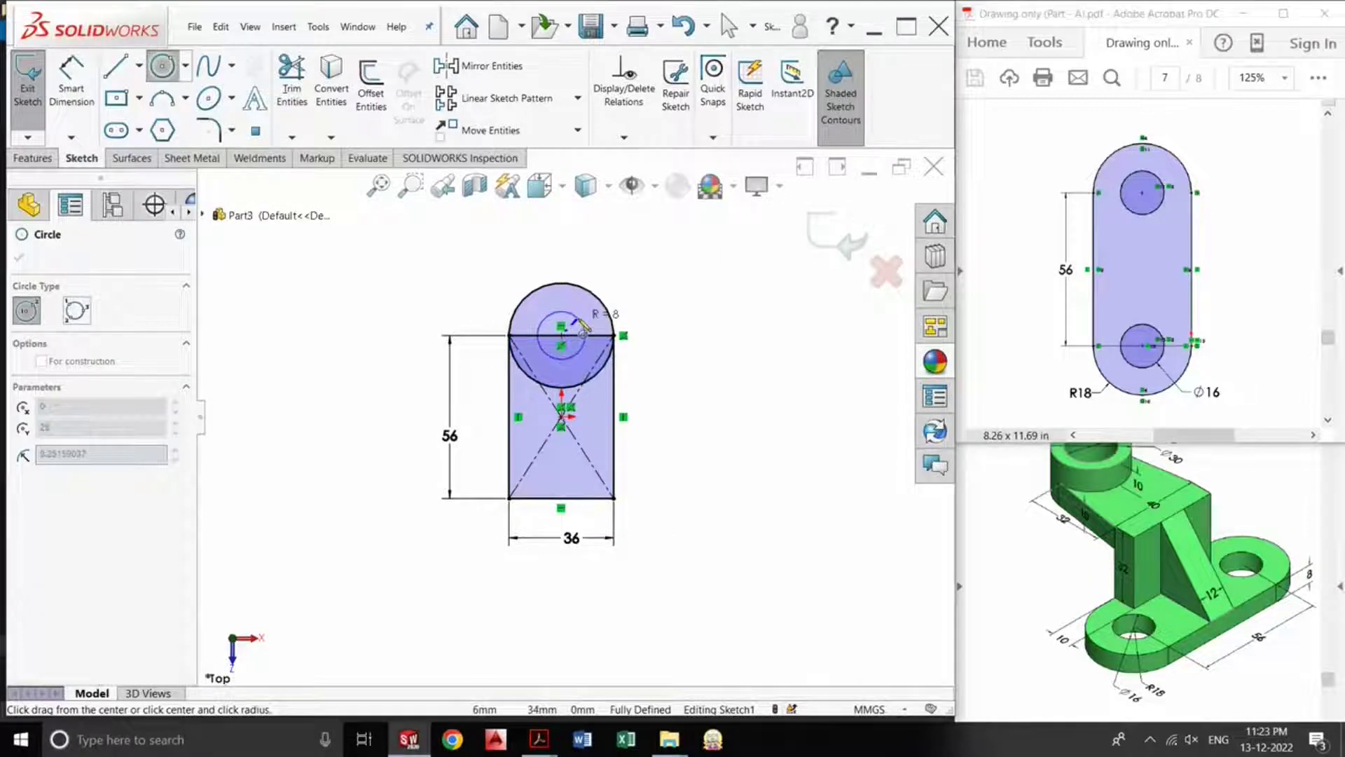
click(581, 325)
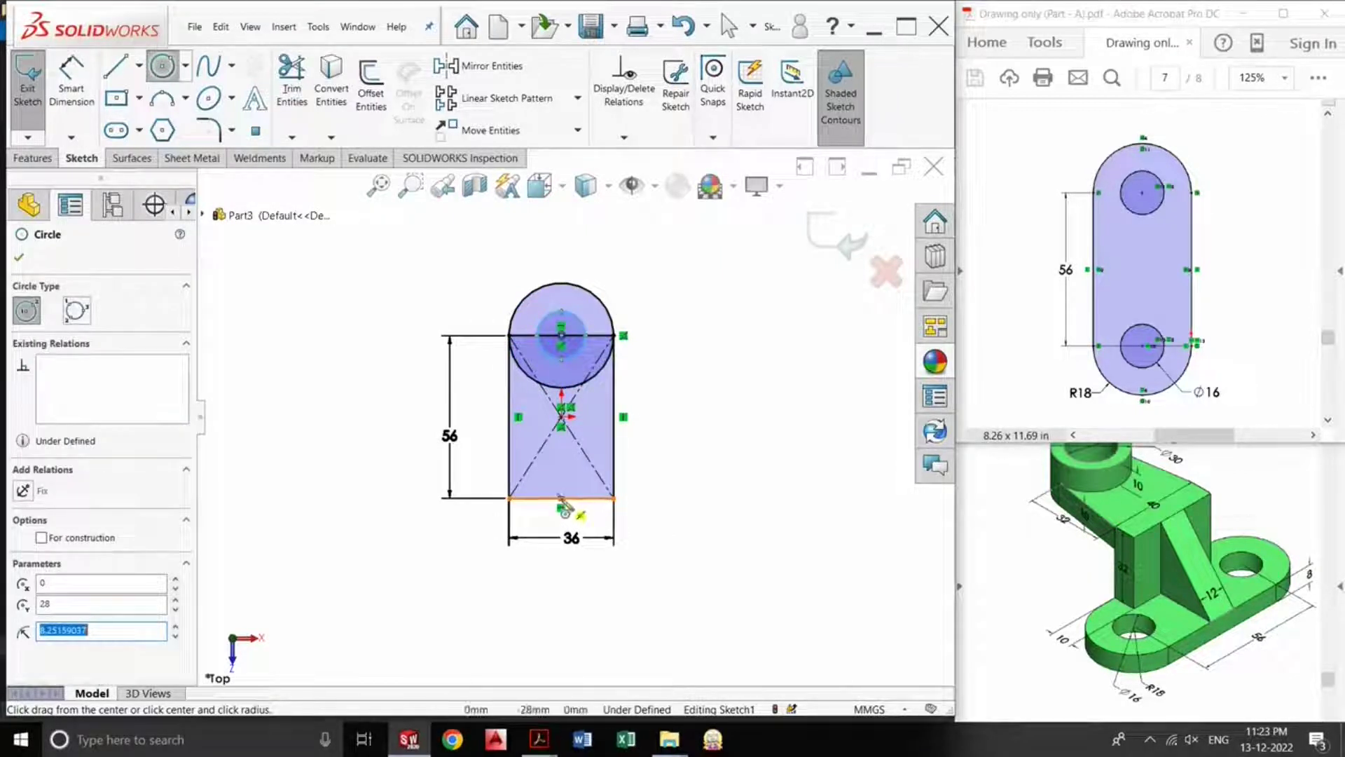
click(561, 498)
click(614, 498)
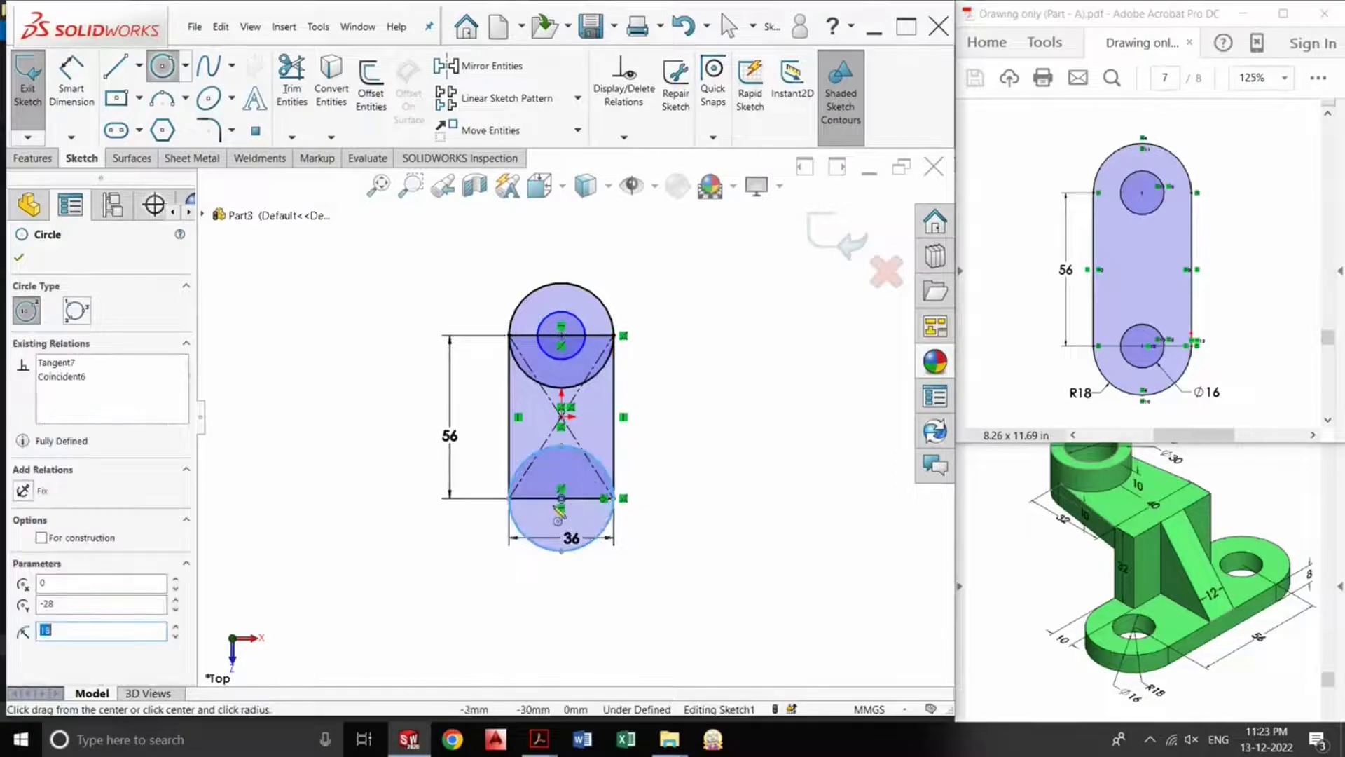
click(561, 498)
click(593, 516)
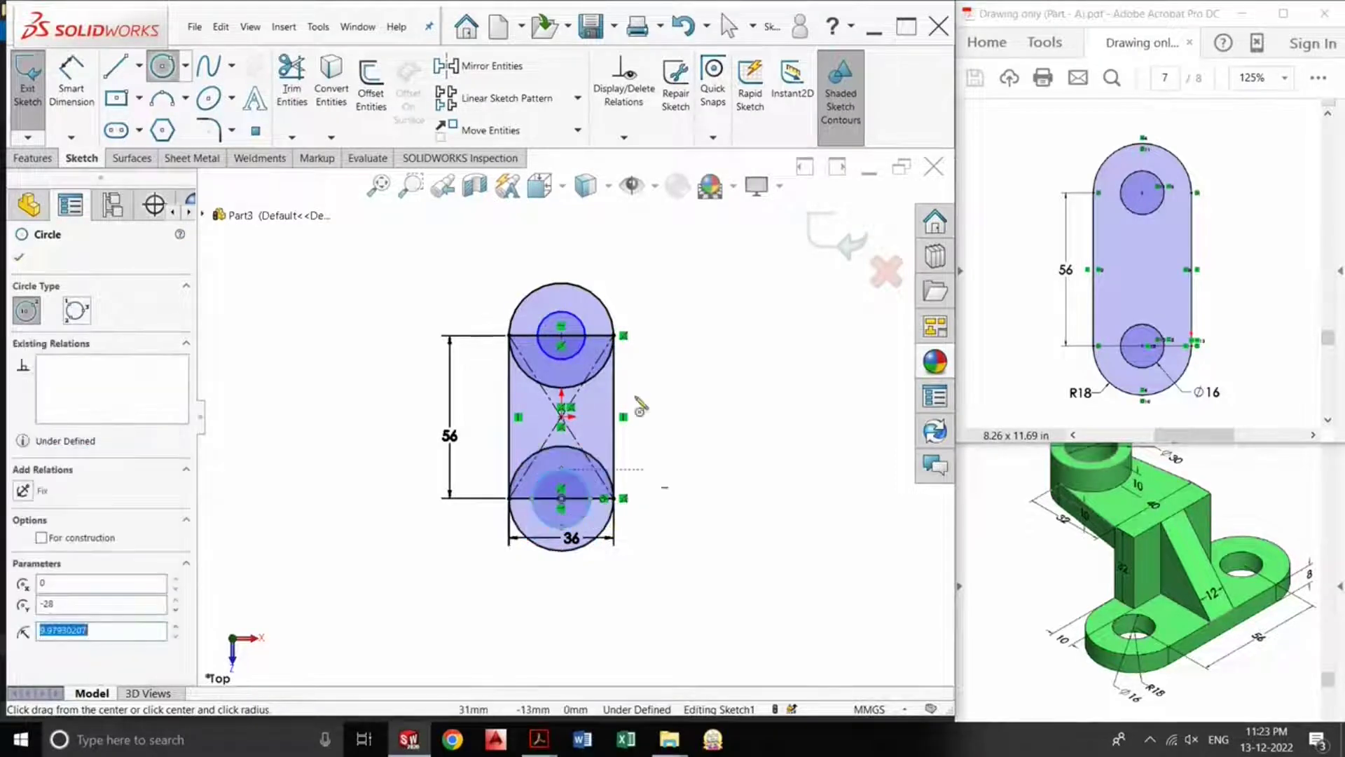
click(72, 83)
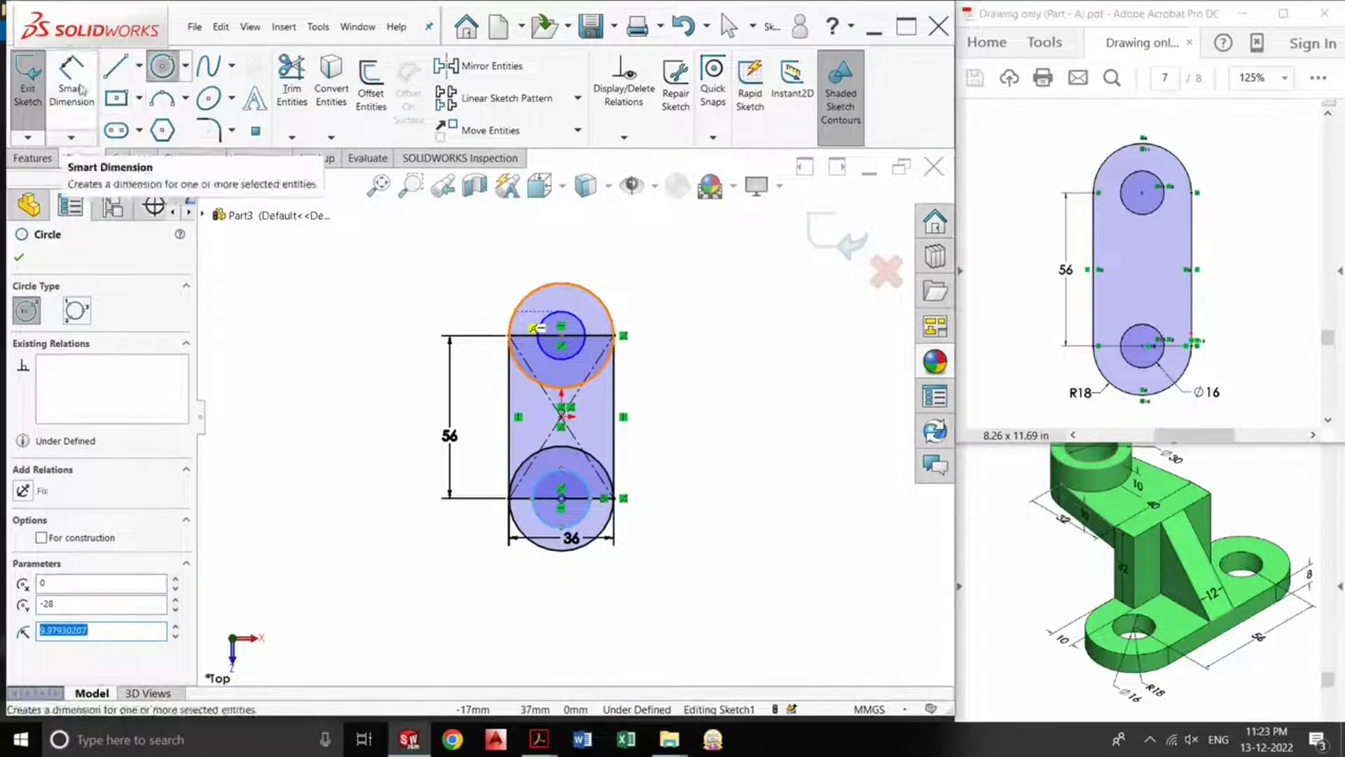
Step: Dimension the upper hole circle (17 entered) and lower hole at Ø16, cancelling the stray Ø36
click(579, 318)
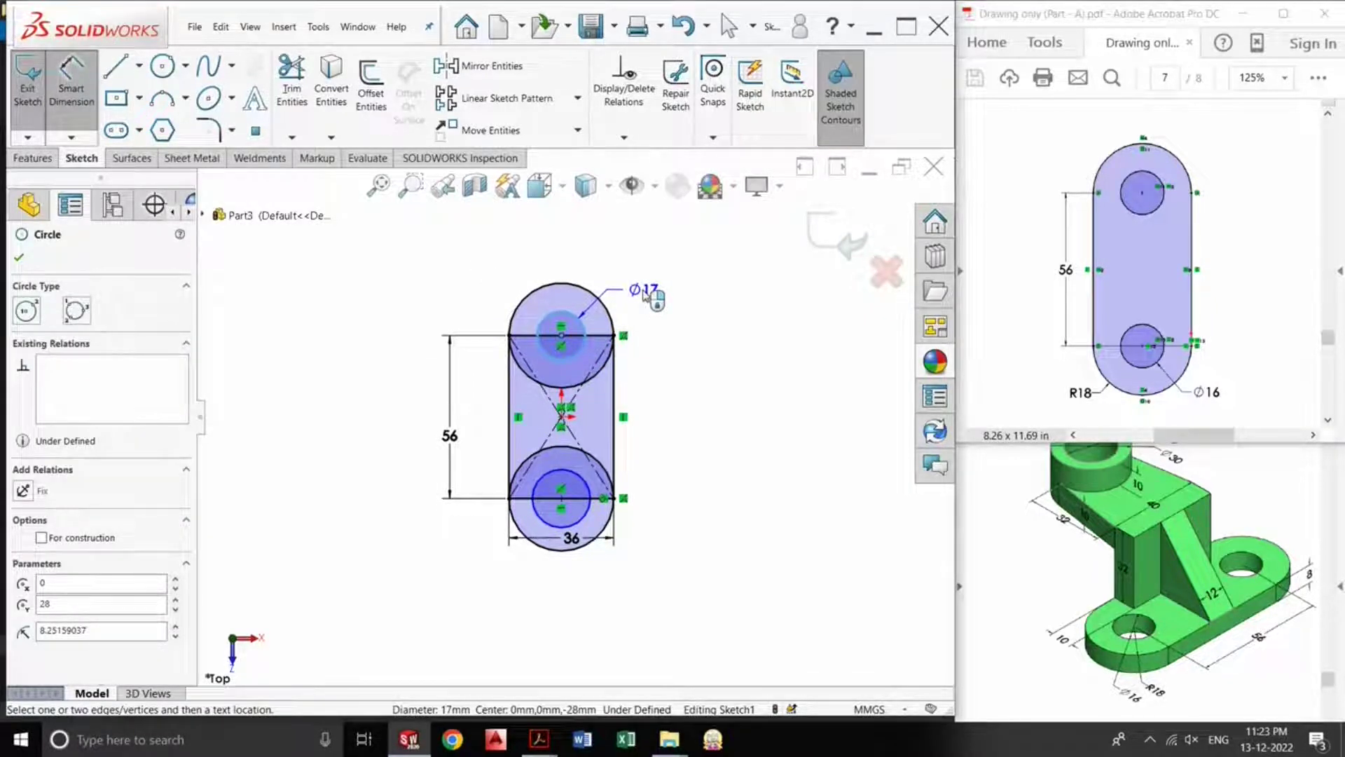
click(644, 294)
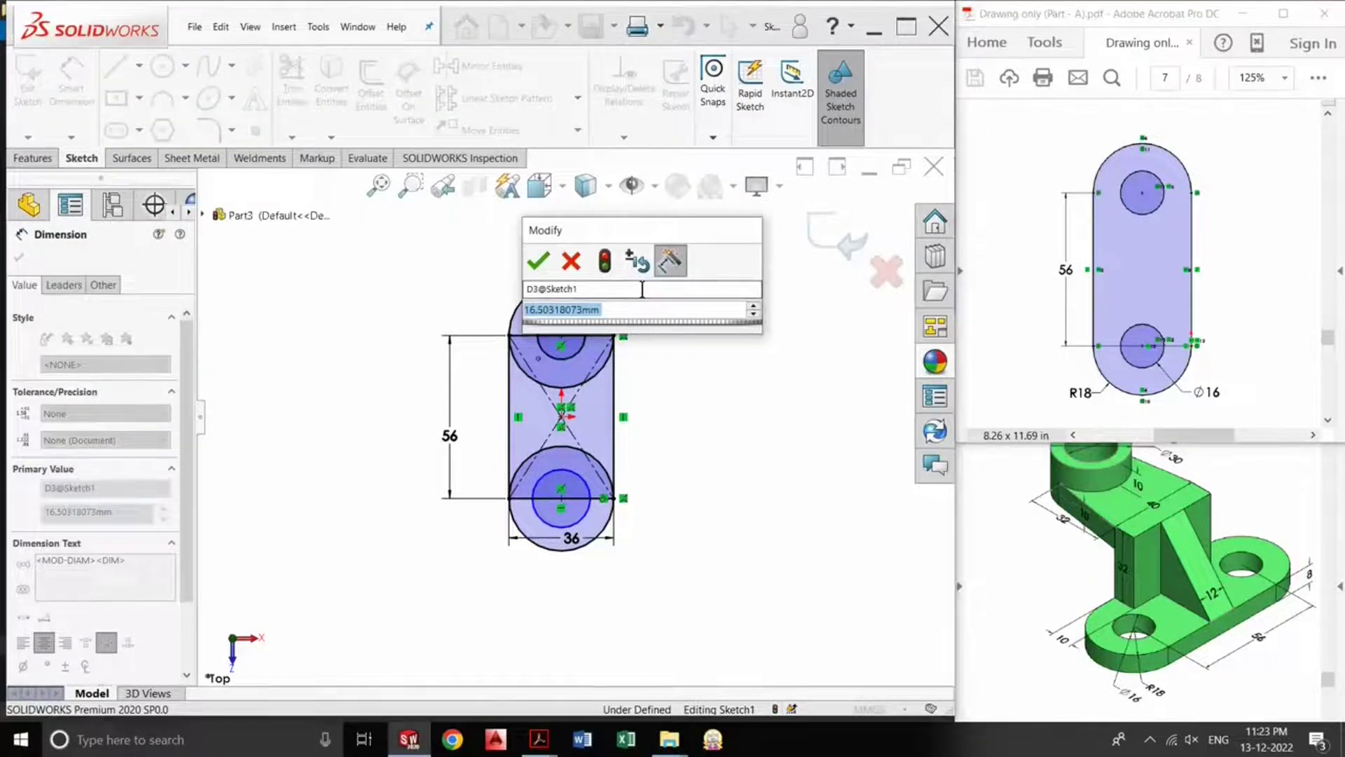
text(17)
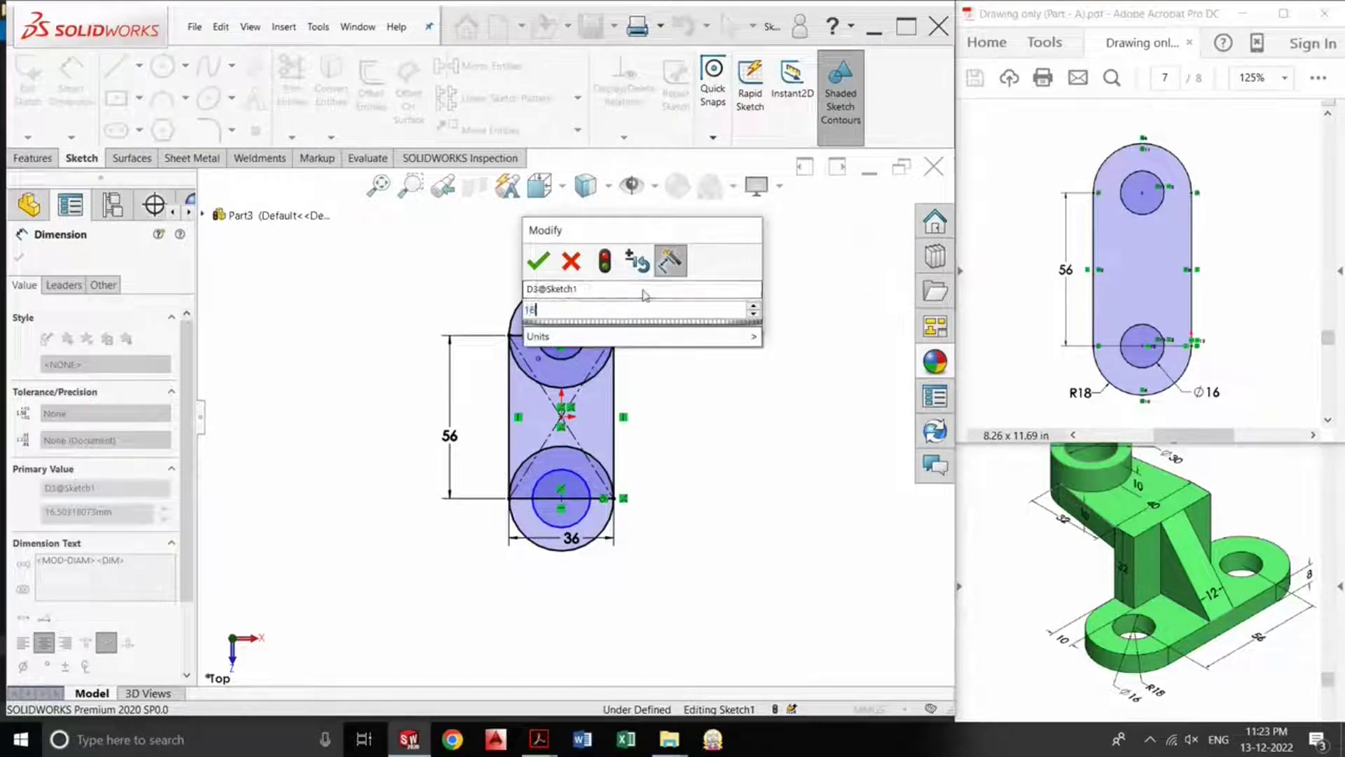
key(Return)
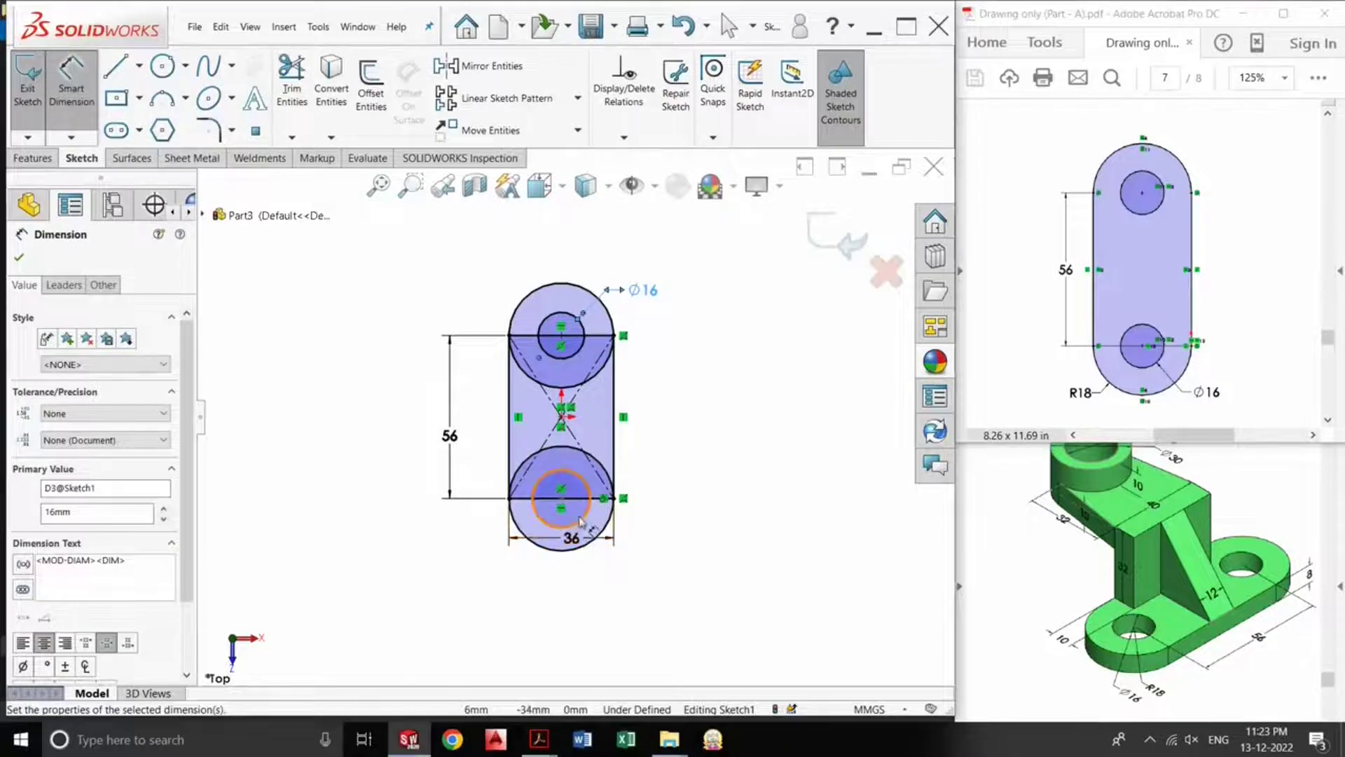
click(587, 520)
click(671, 568)
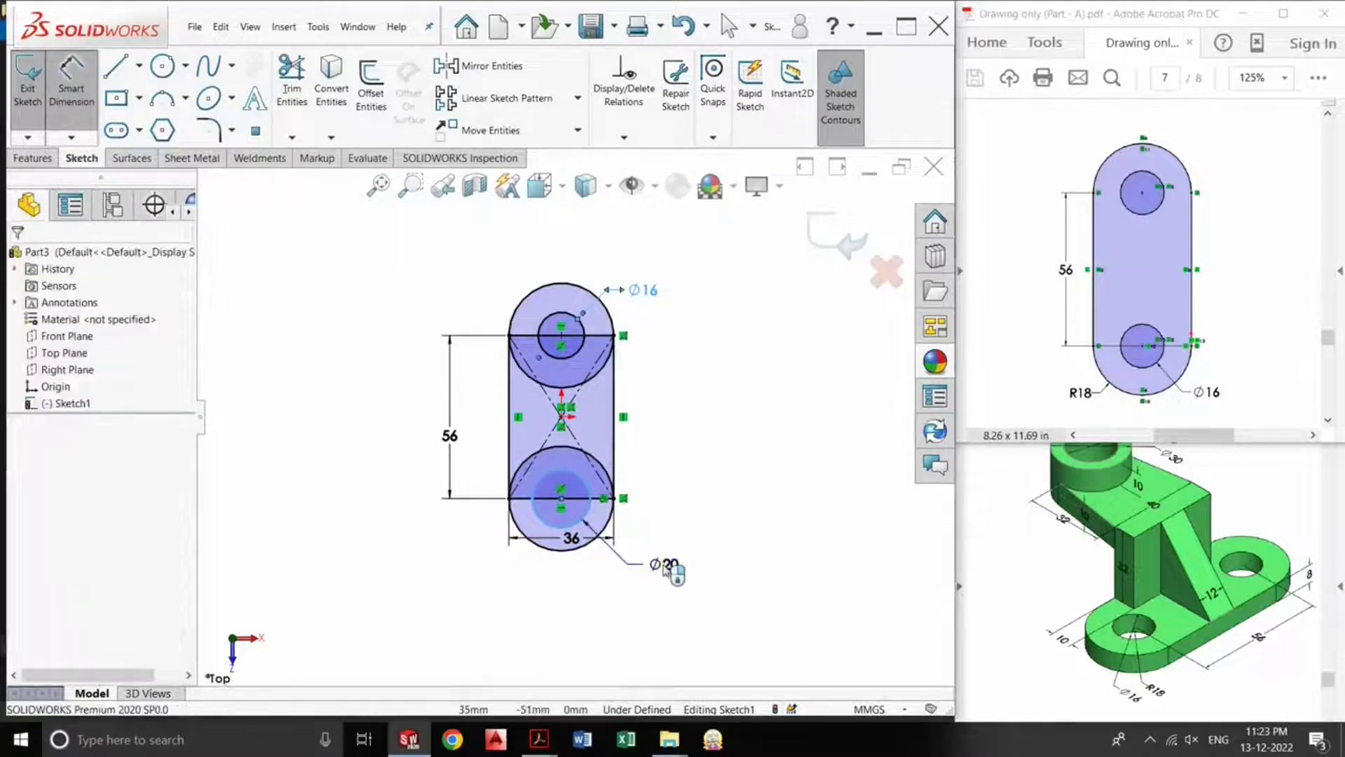
text(16)
key(Return)
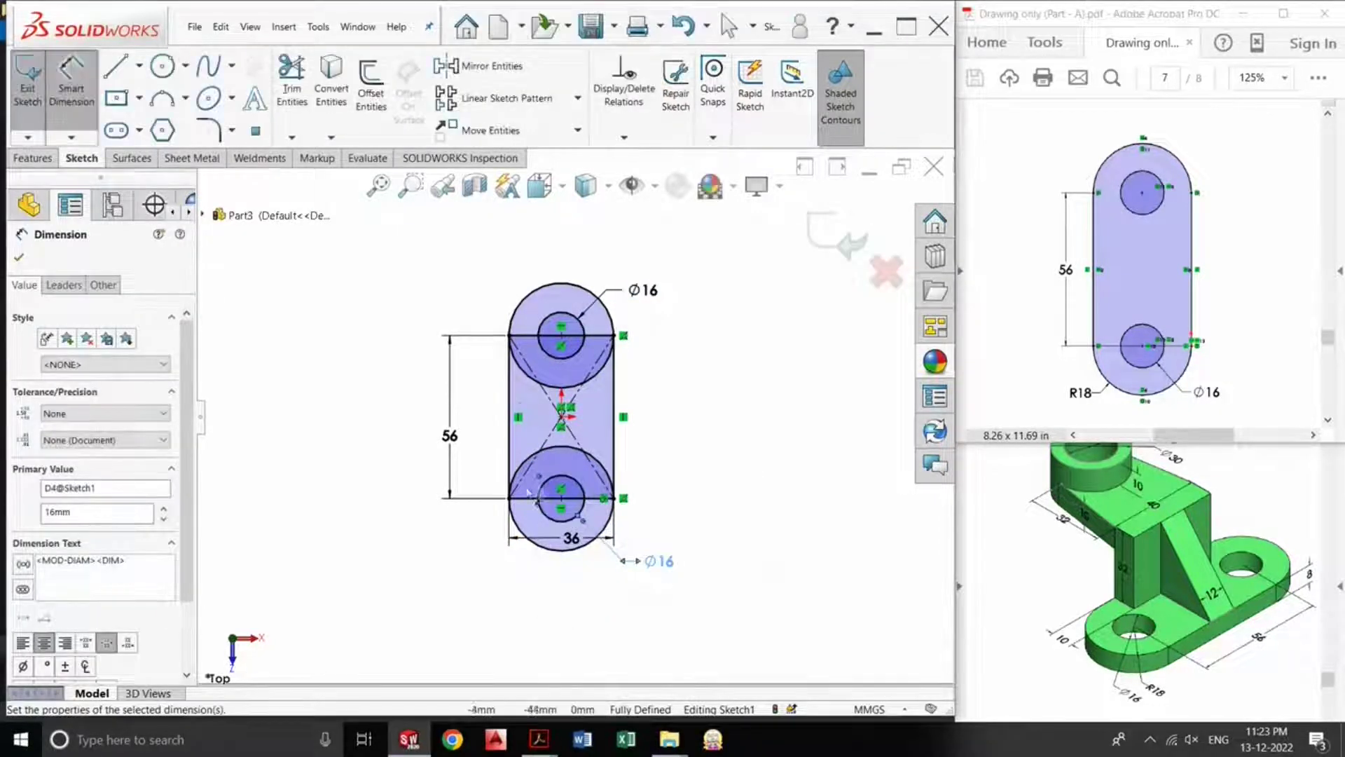
click(532, 302)
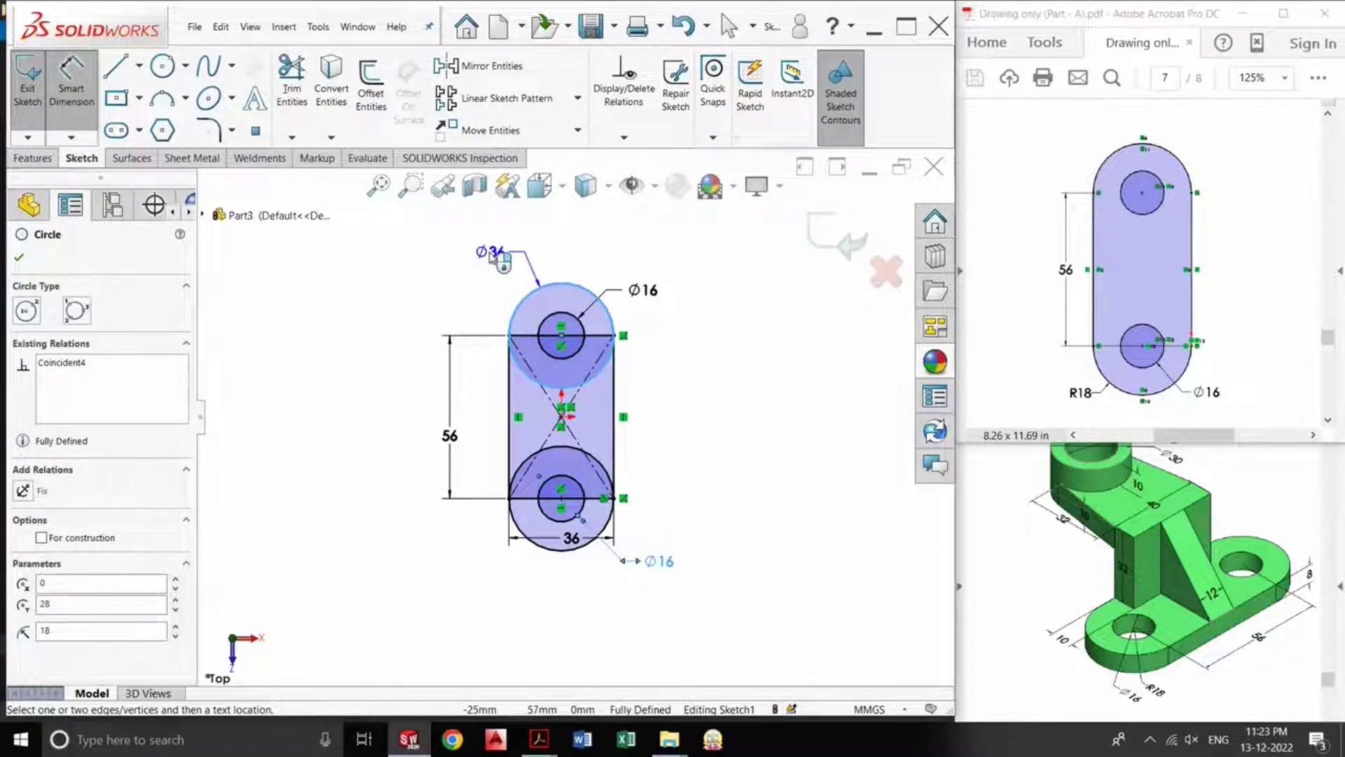
key(Escape)
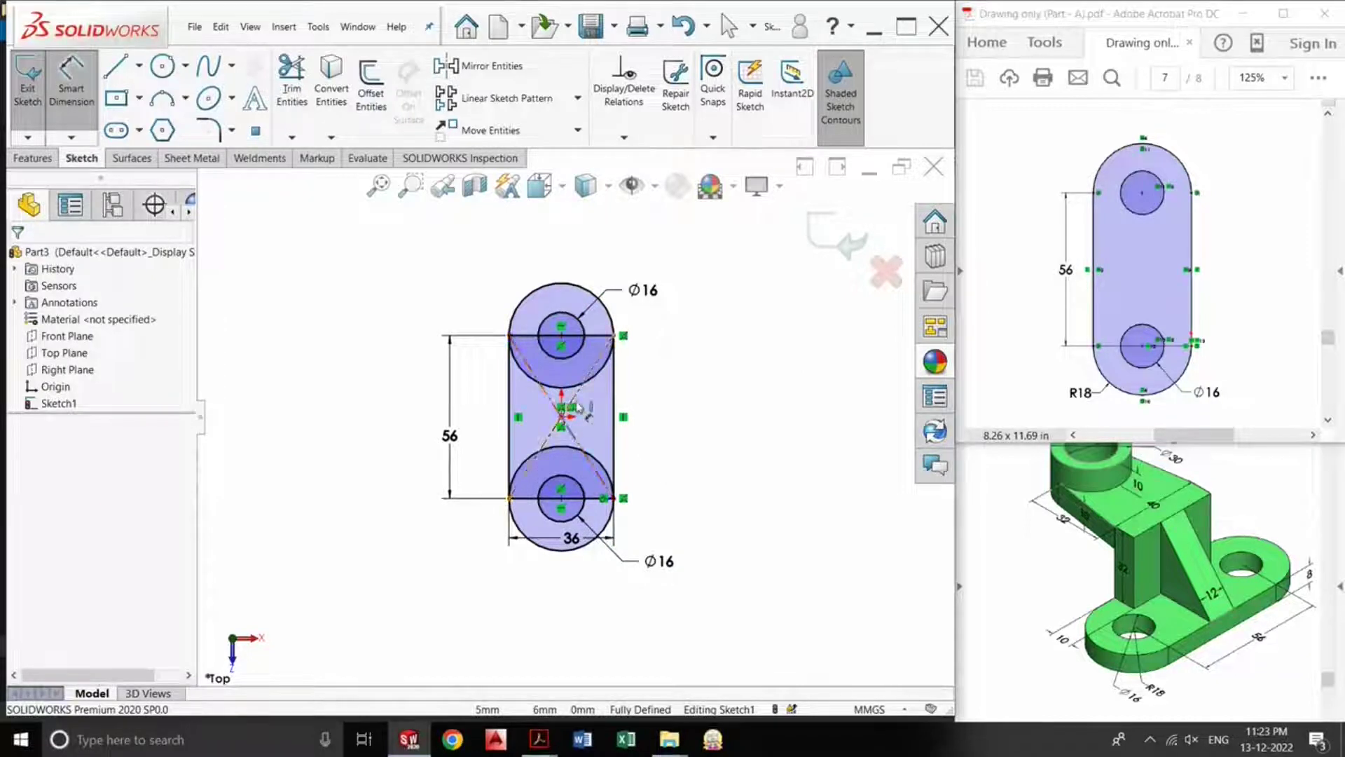
Step: Delete both diagonal construction lines and the horizontal line crossing the slot
scroll(578, 409, down, 5)
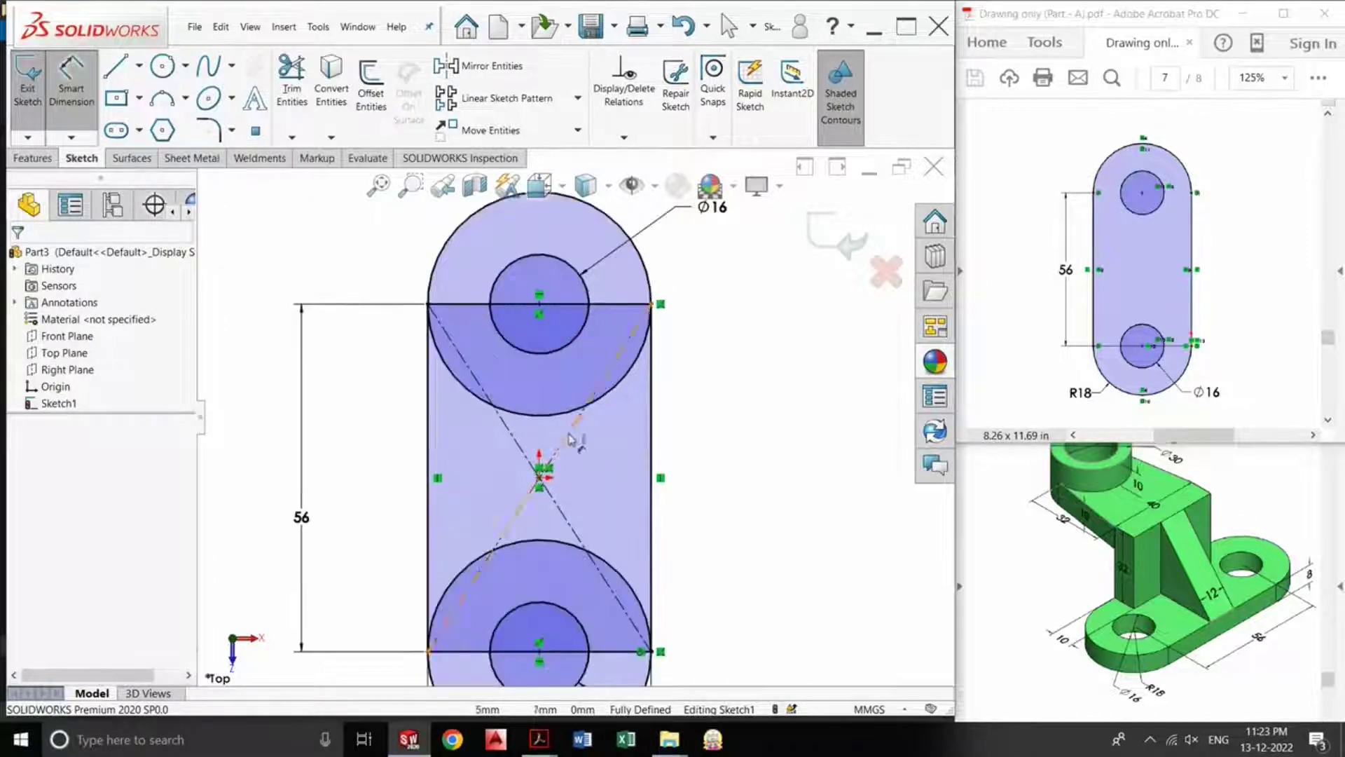
click(569, 440)
key(Delete)
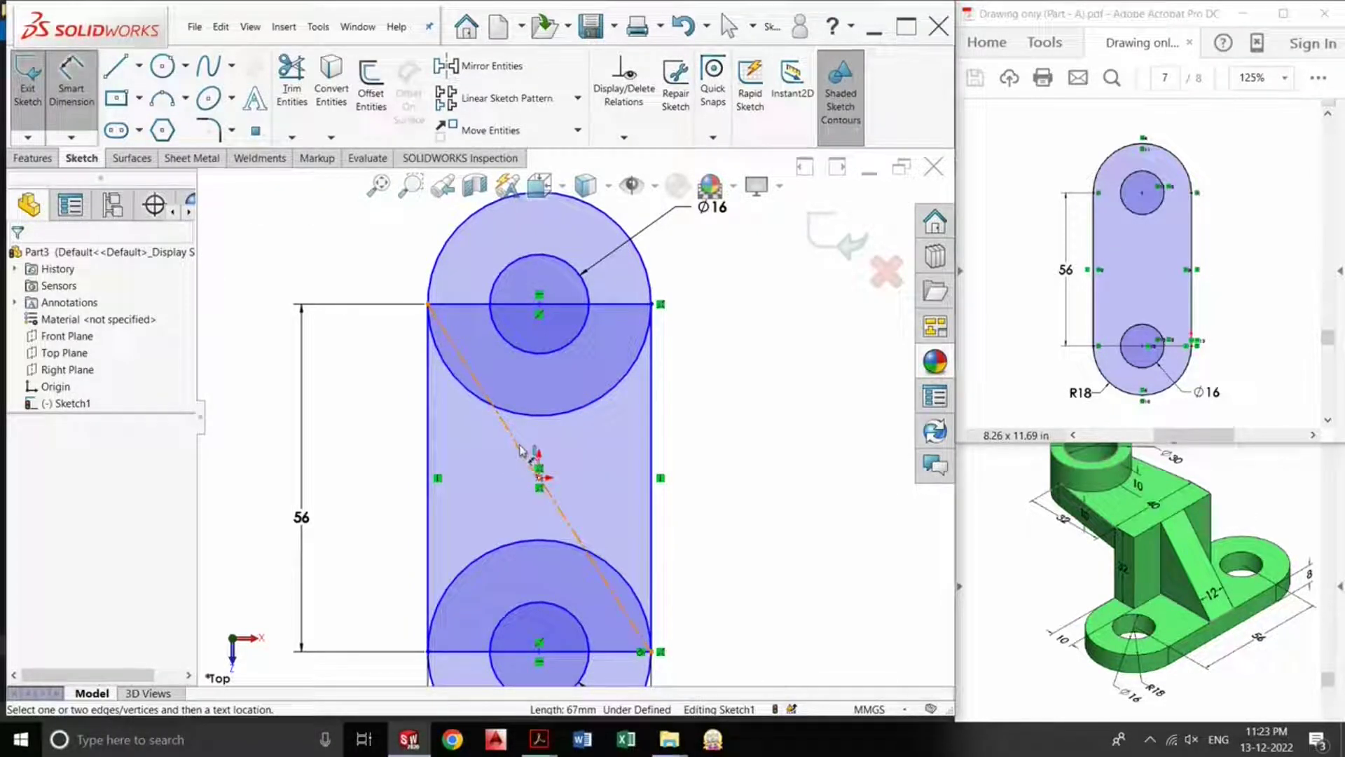
click(522, 452)
key(Delete)
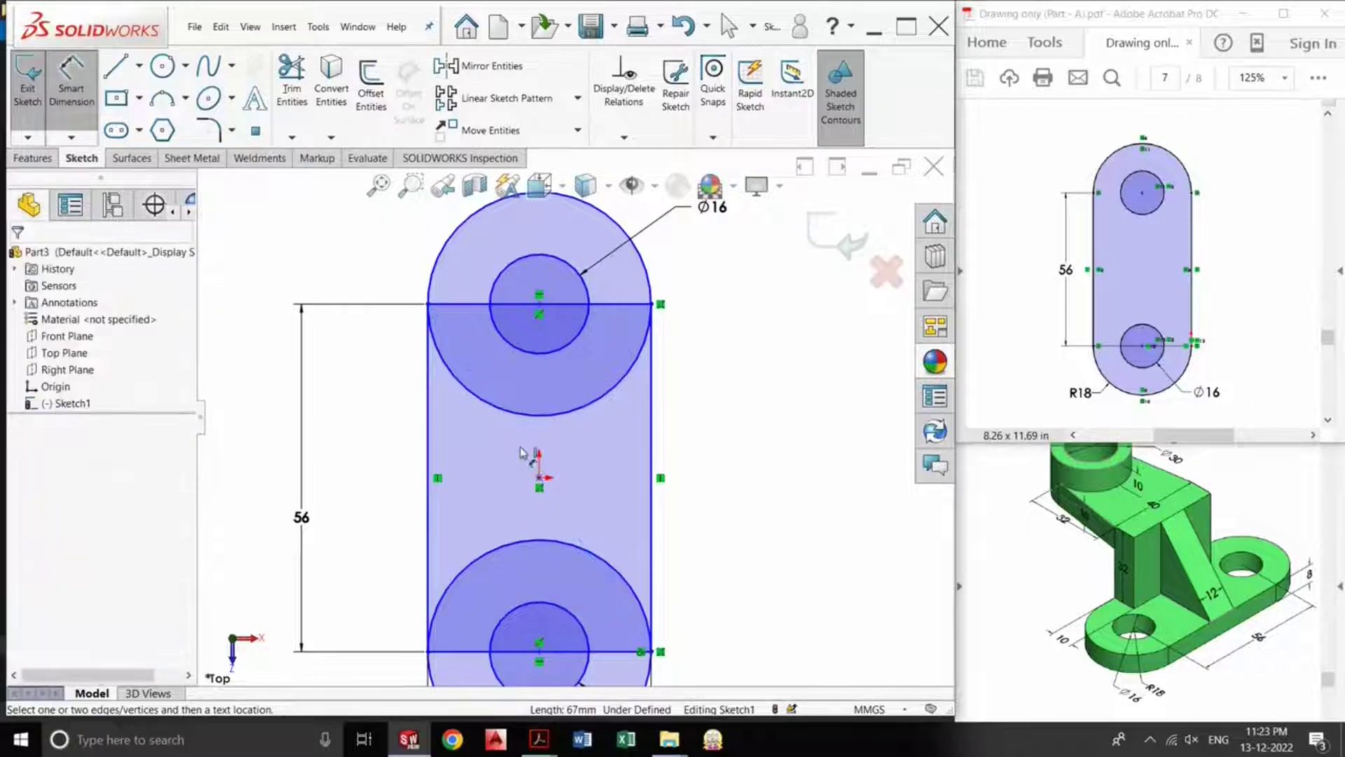
click(617, 303)
key(Delete)
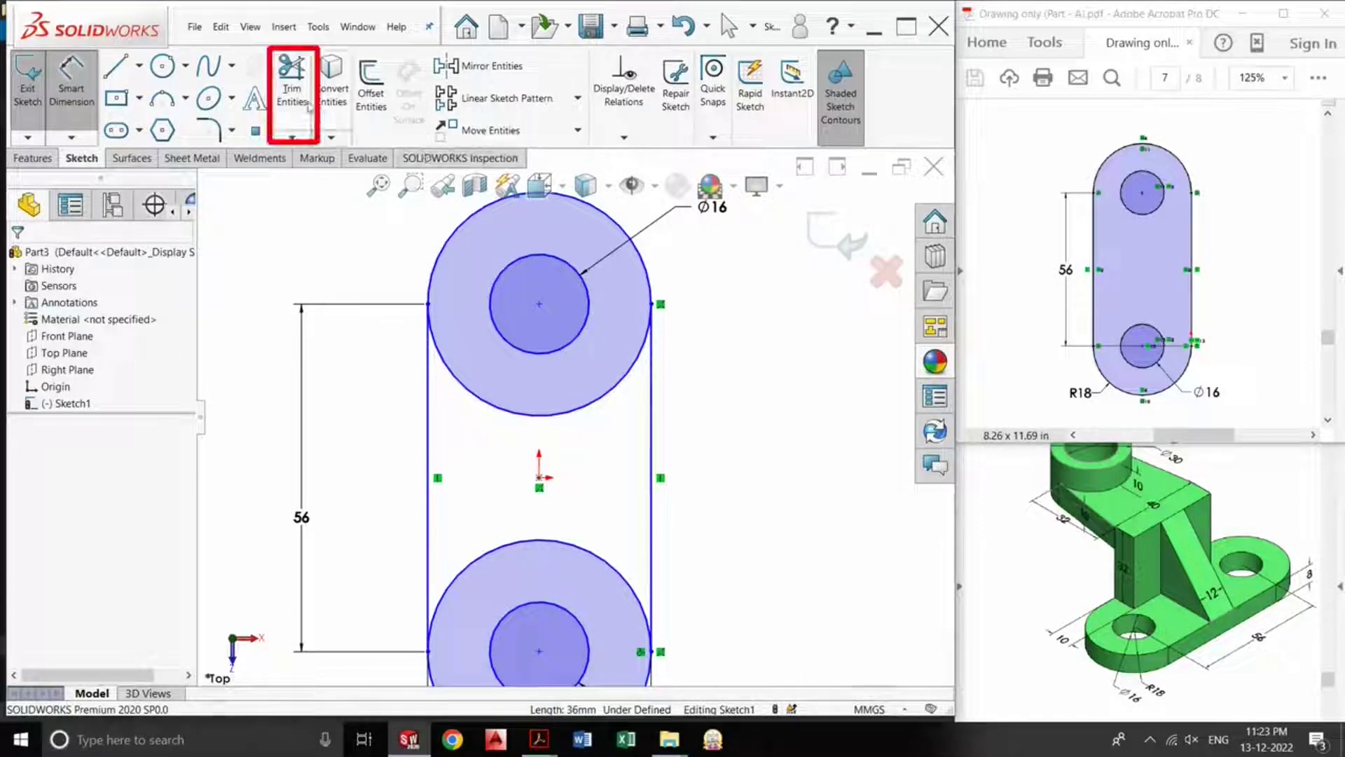
Step: Power-trim the inner arcs of both end circles into one closed rounded slot outline
click(292, 91)
drag(613, 426, 580, 394)
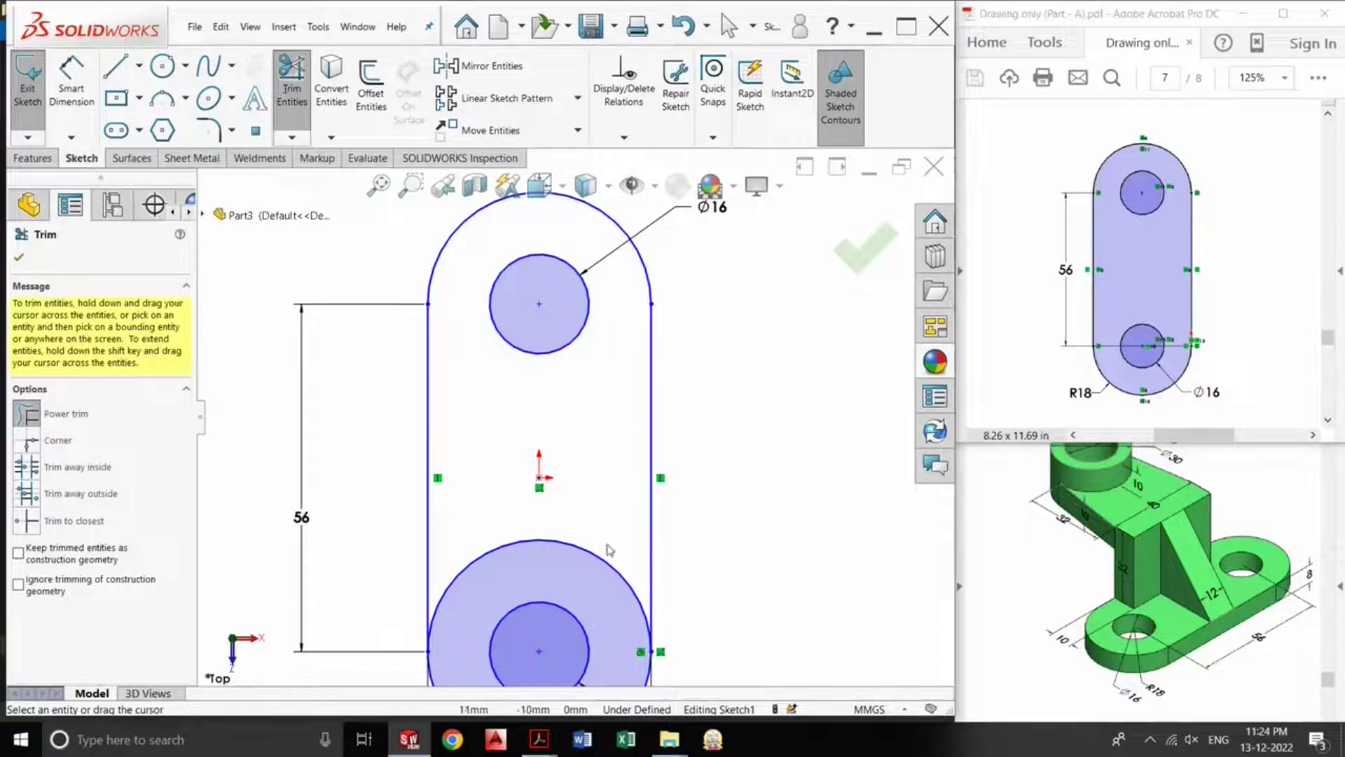
drag(609, 550, 592, 463)
scroll(602, 426, up, 3)
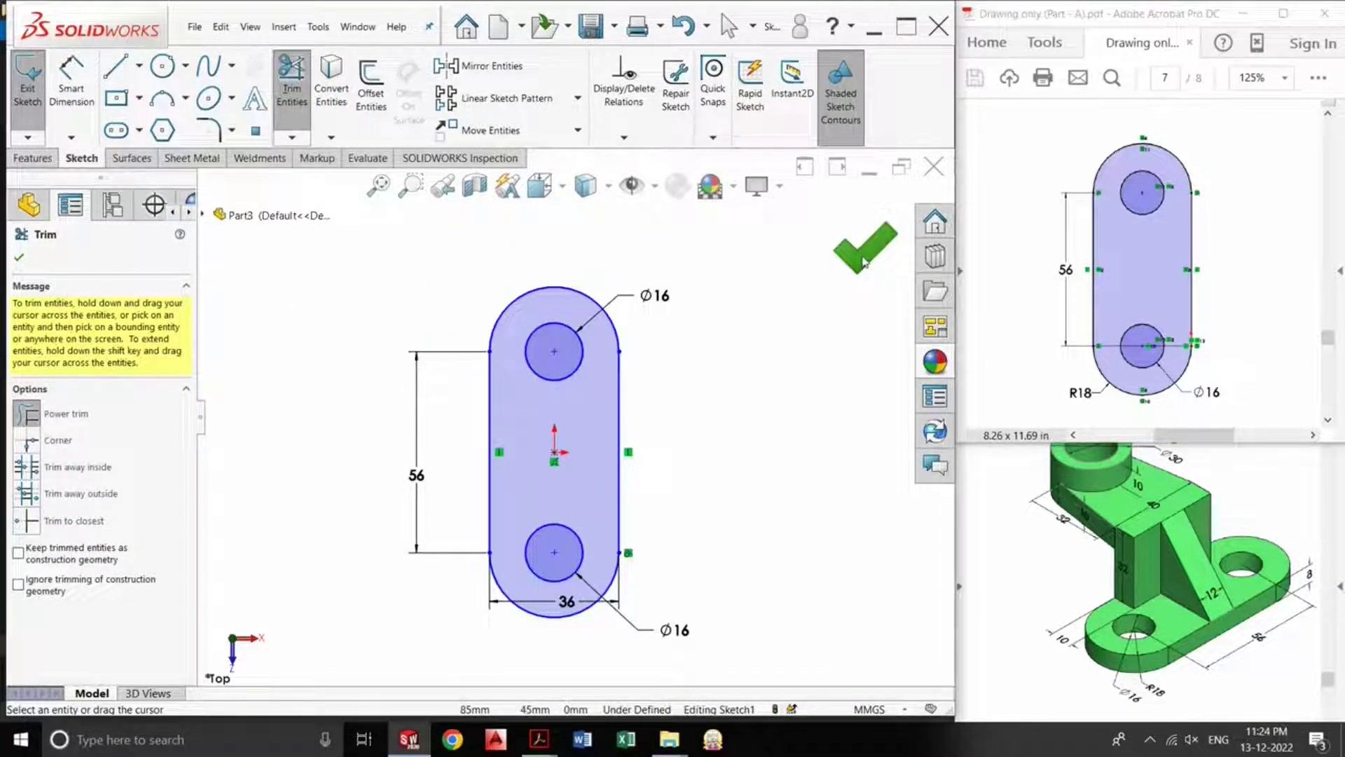
click(864, 263)
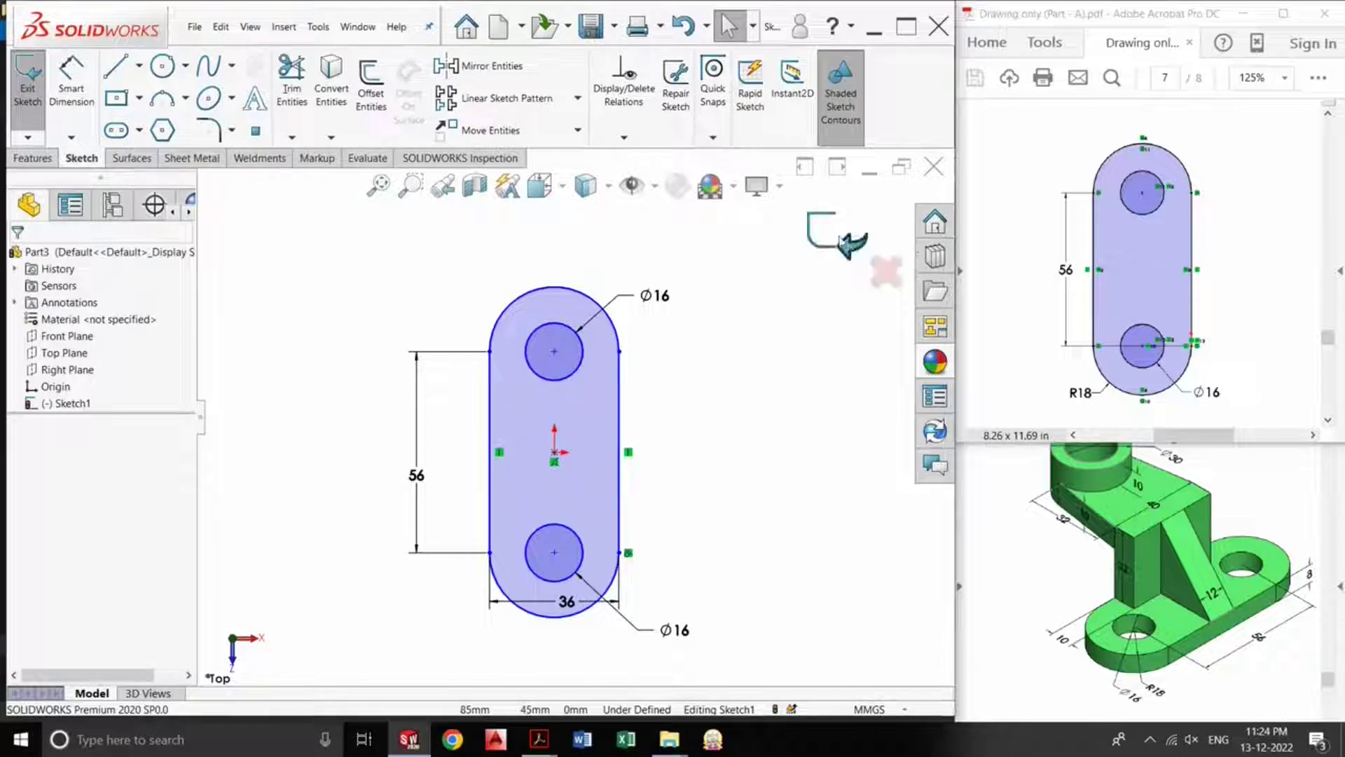
key(e)
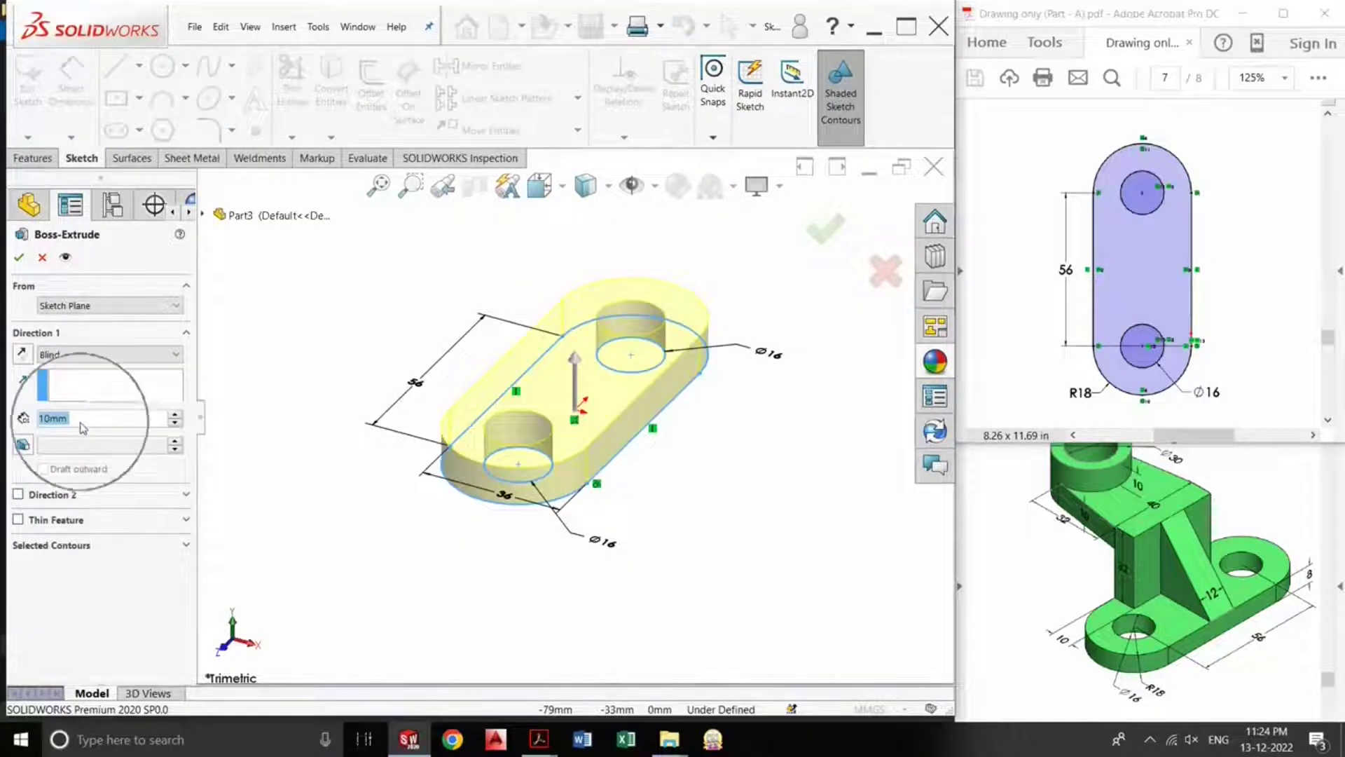
Step: Extrude the slot sketch blind 8 mm into the base plate with two holes
text(8)
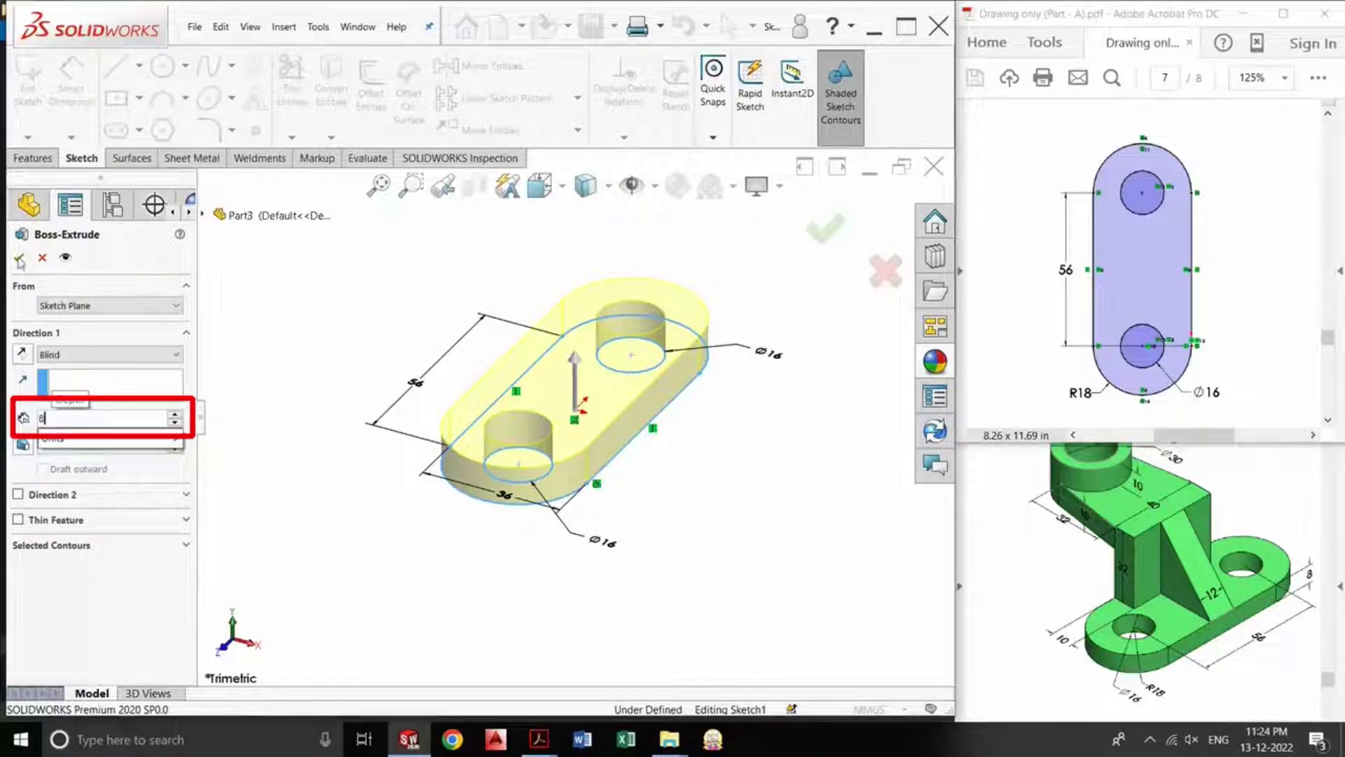
key(Return)
click(825, 229)
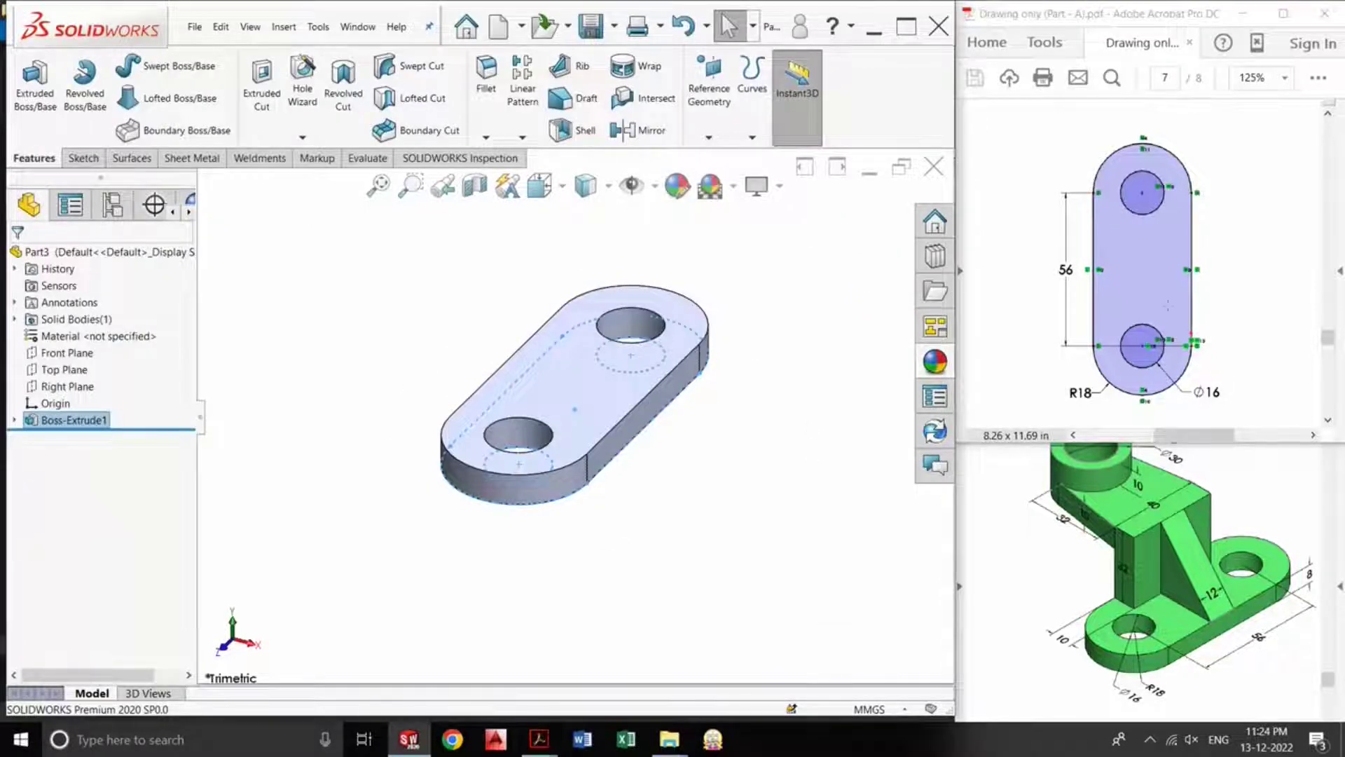
Step: Set the view Normal To the base plate's top face
scroll(1195, 331, down, 5)
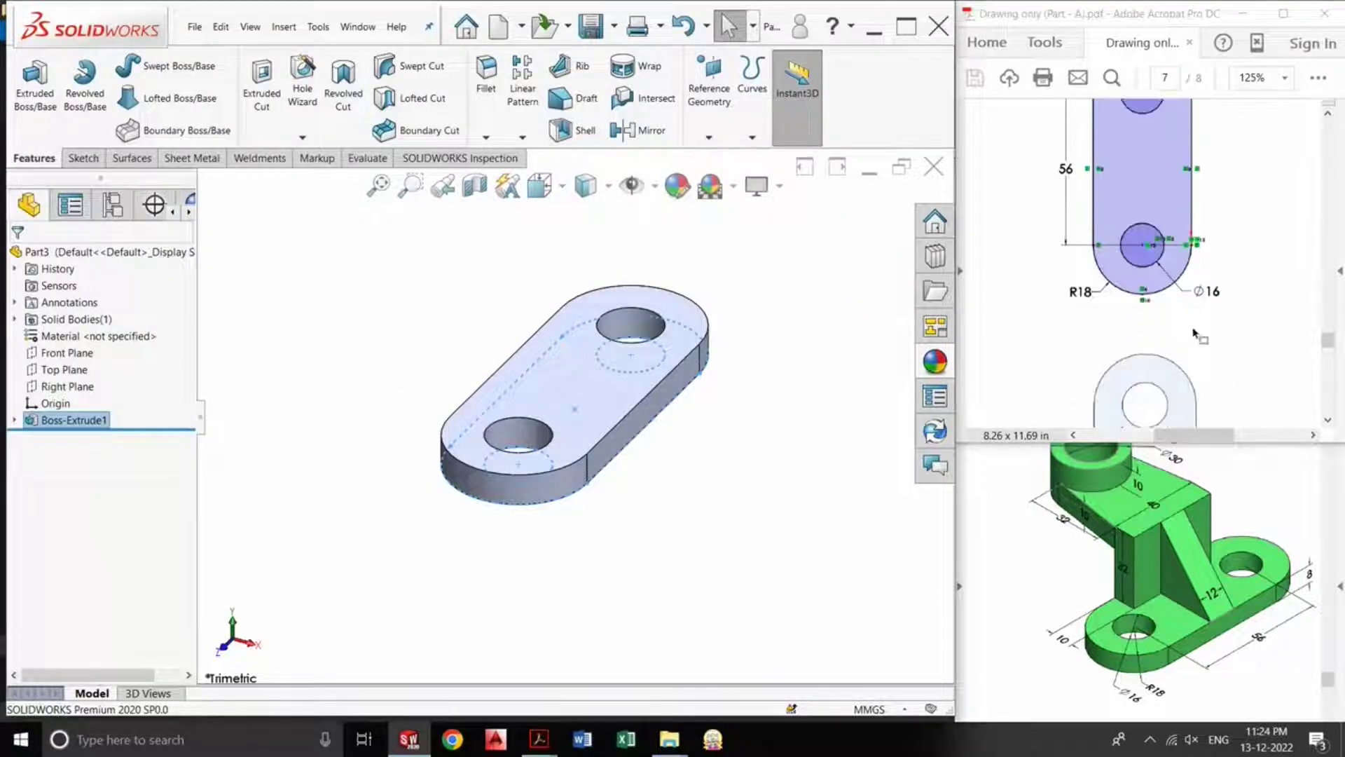
scroll(1193, 328, down, 2)
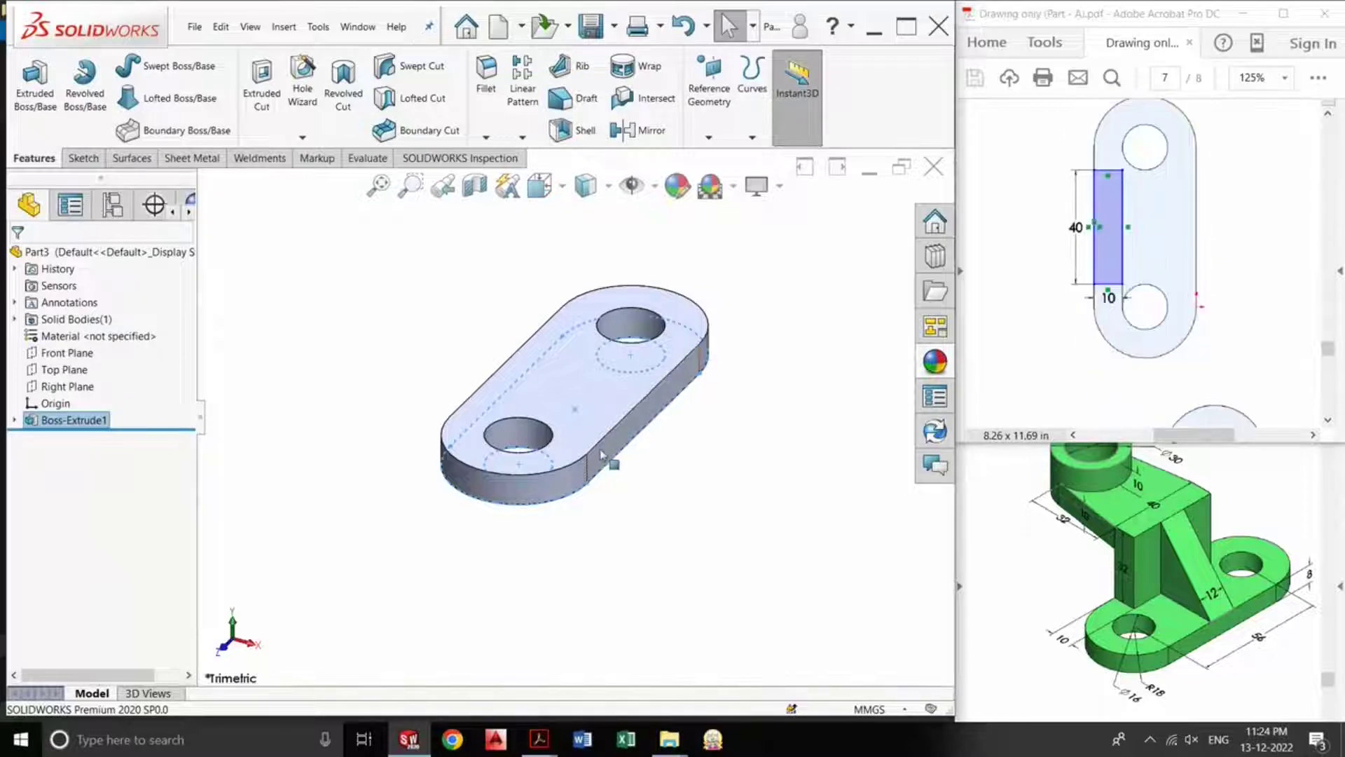
click(579, 399)
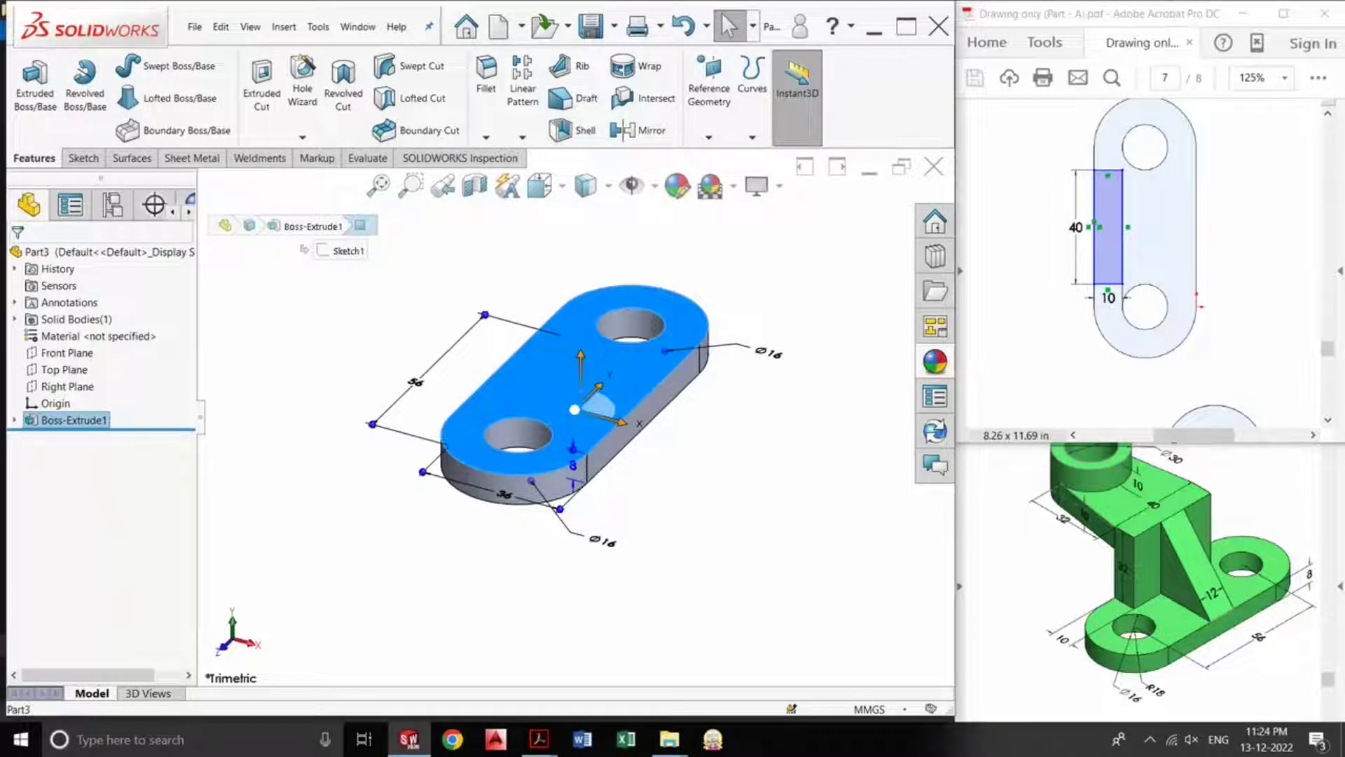
right_click(614, 378)
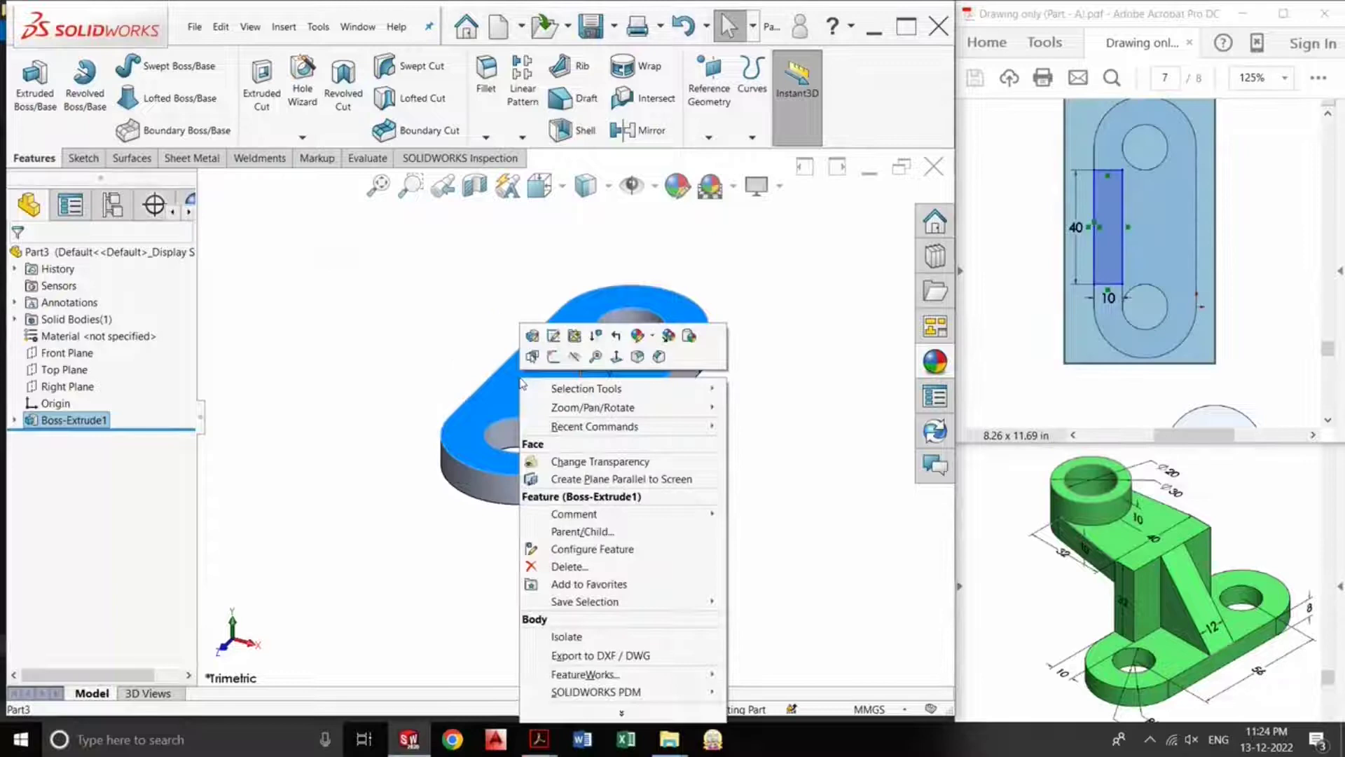
click(616, 356)
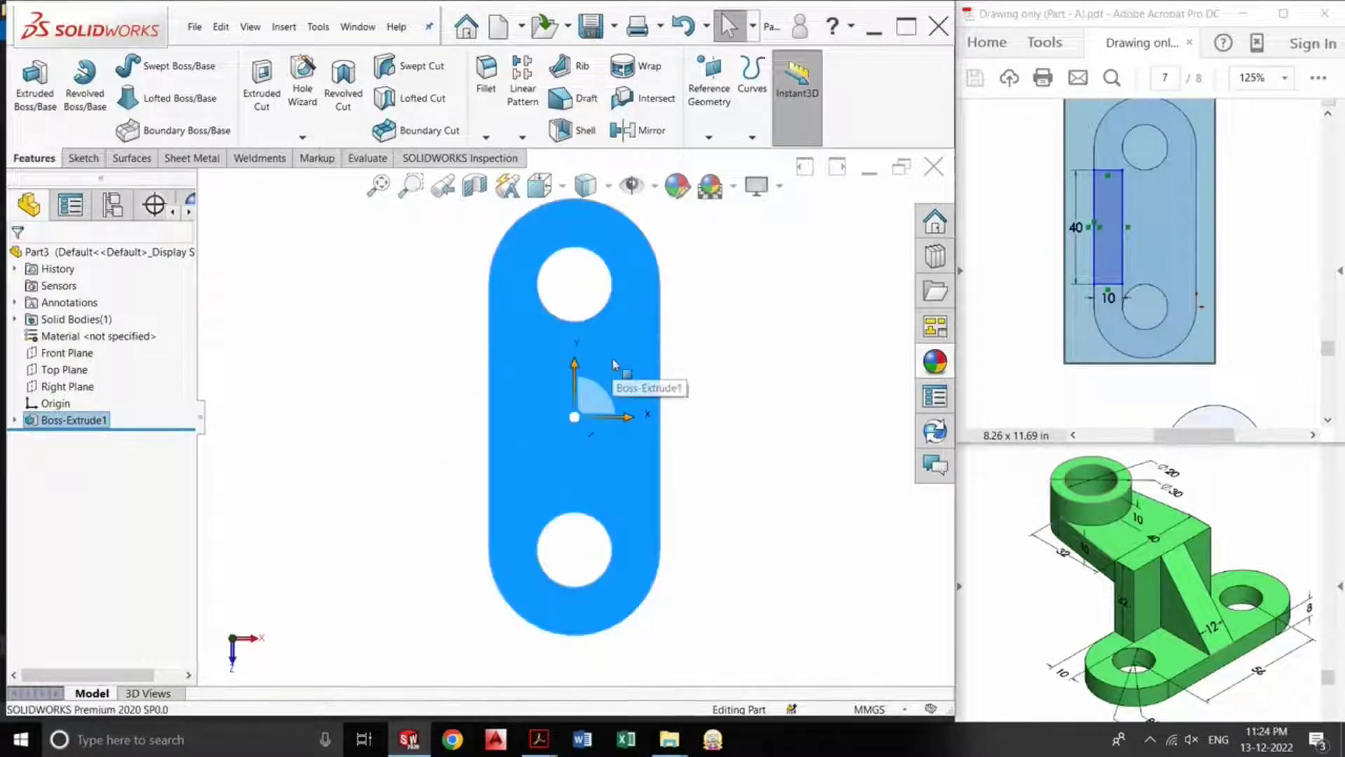
Step: Start a sketch on the top face and draw a centre rectangle on the plate's left edge
click(42, 98)
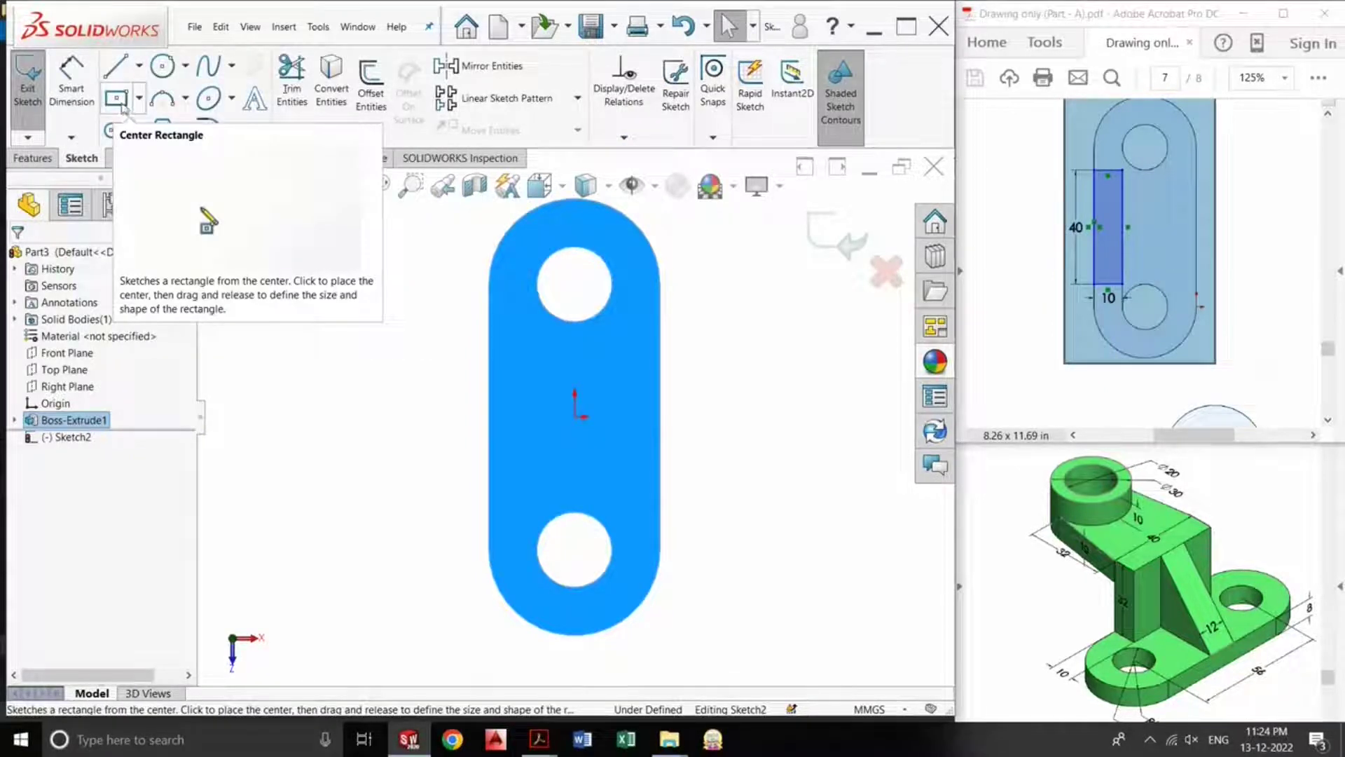
click(120, 103)
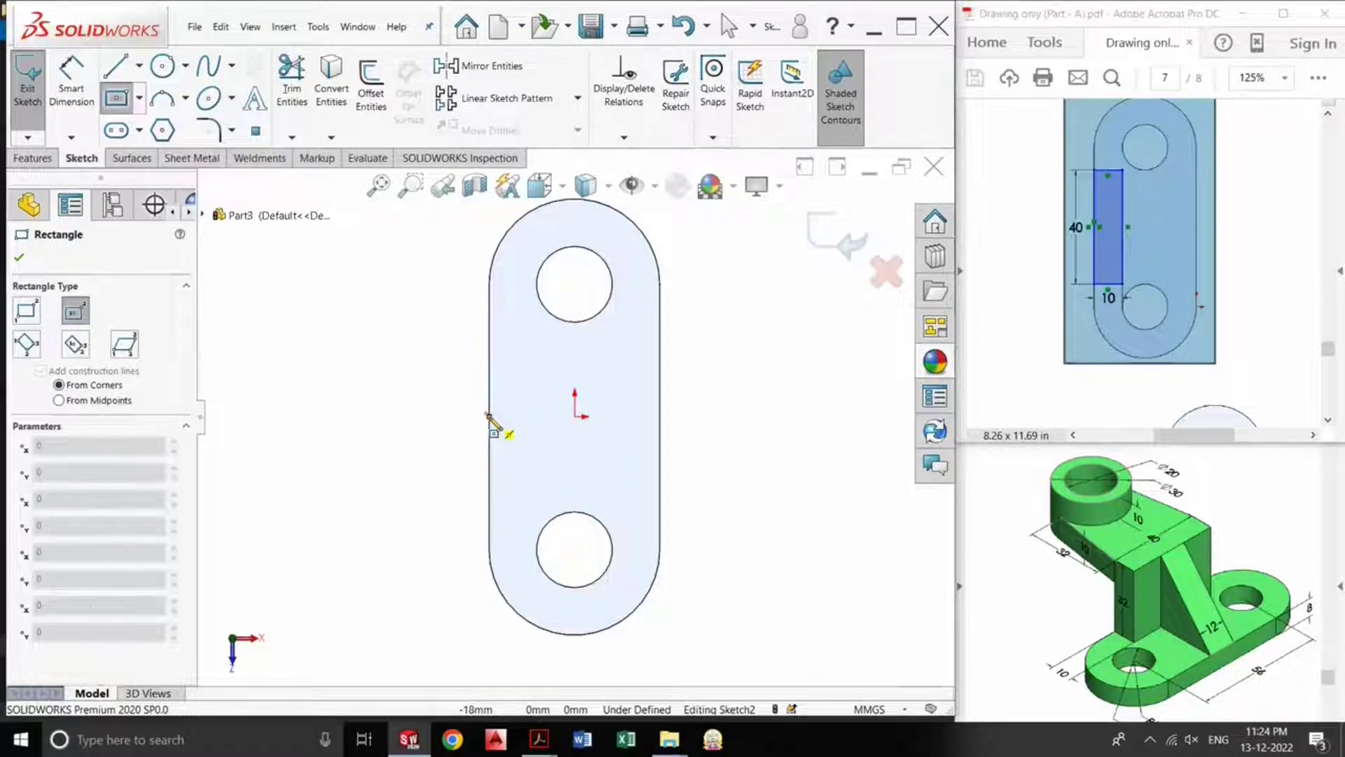
click(489, 416)
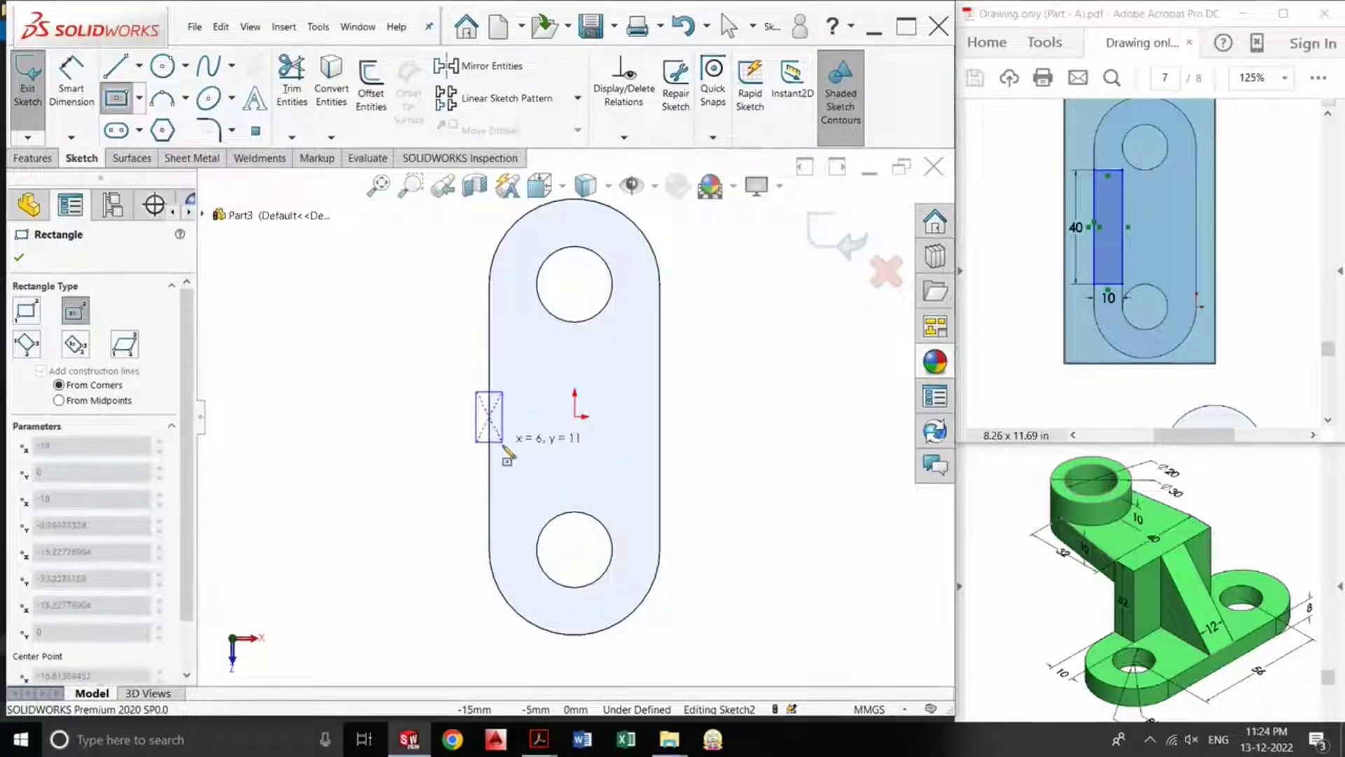
click(521, 515)
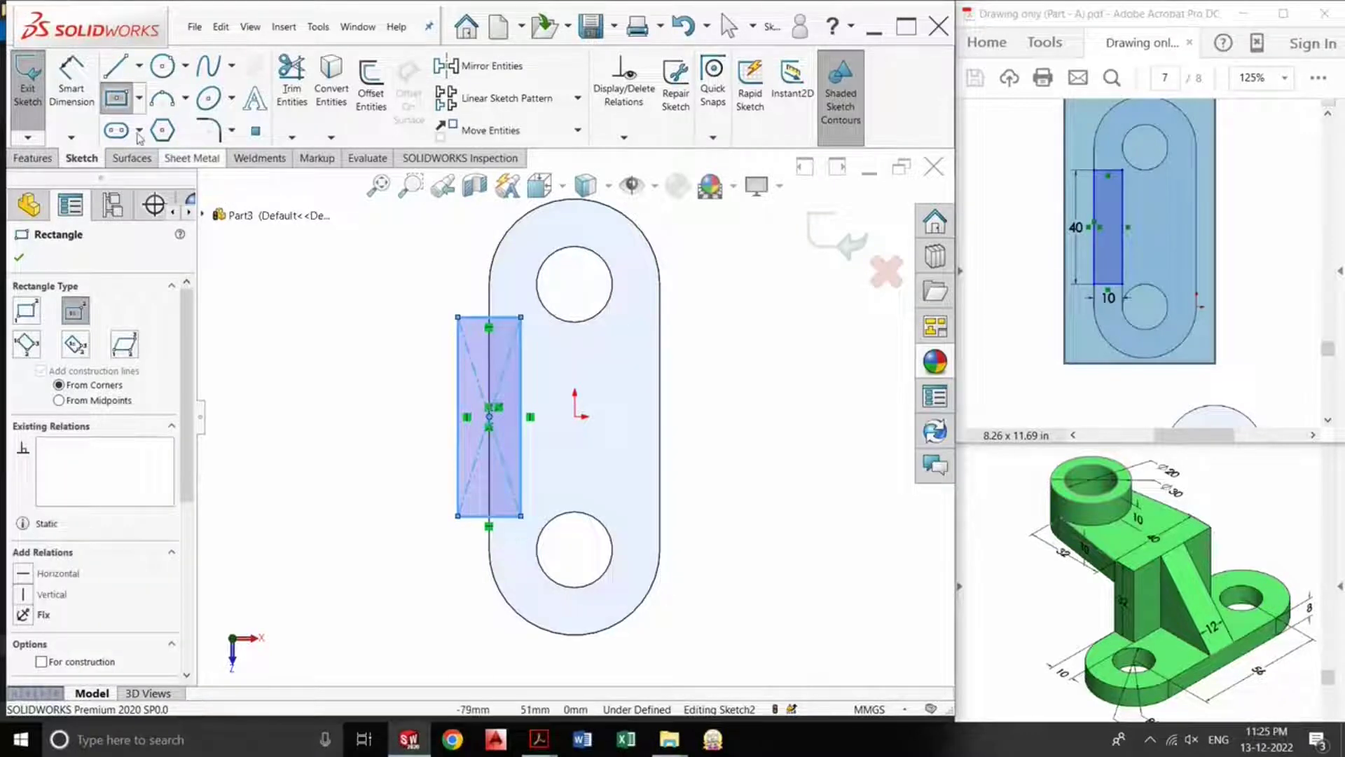
Step: Dimension the rectangle to 40 mm tall and 20 mm wide
click(70, 80)
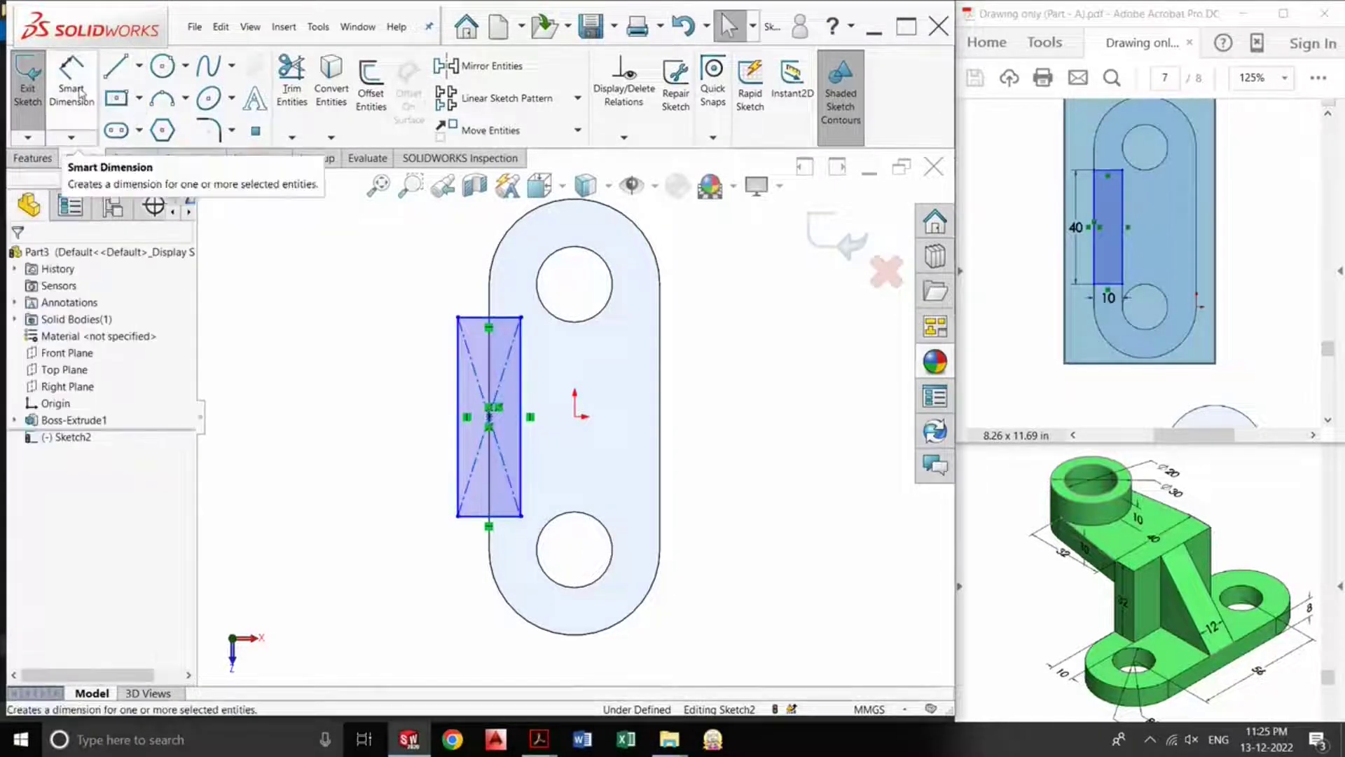
click(459, 447)
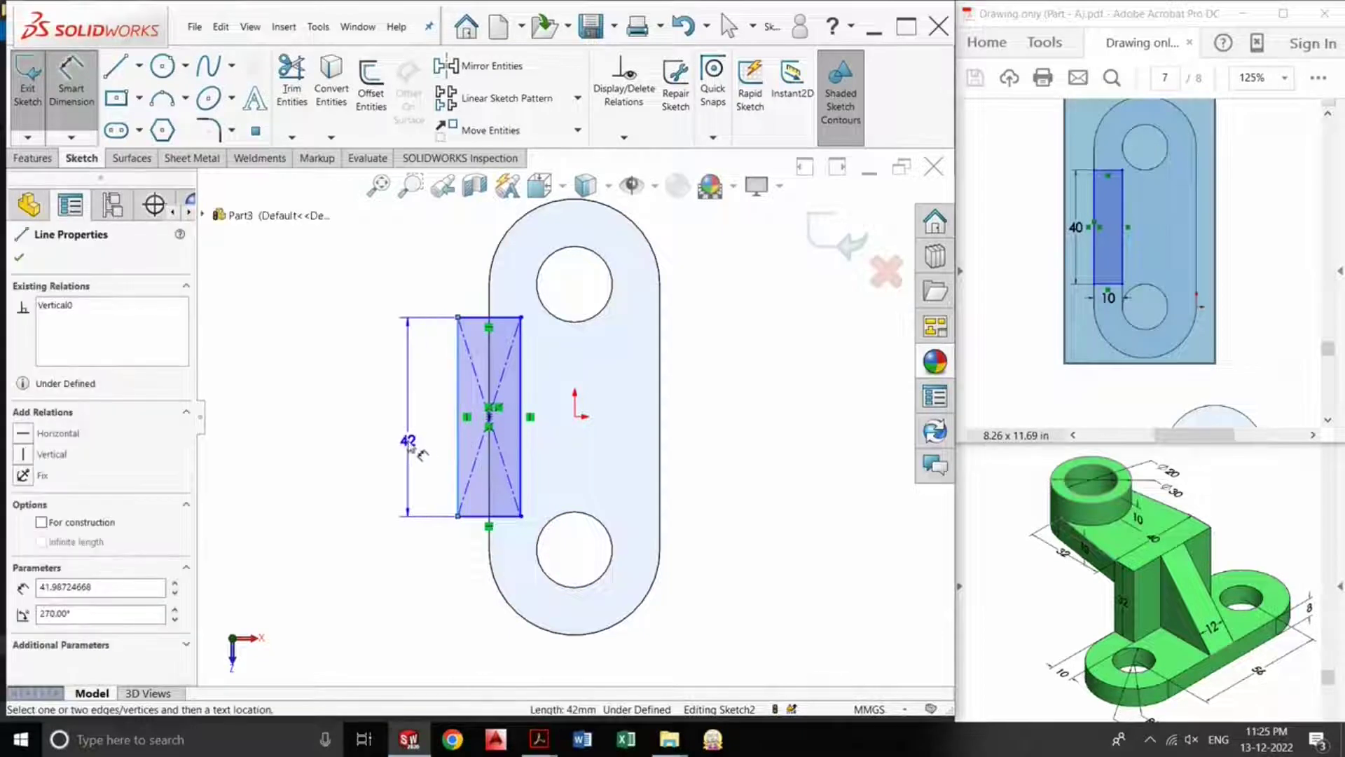
click(401, 438)
text(40)
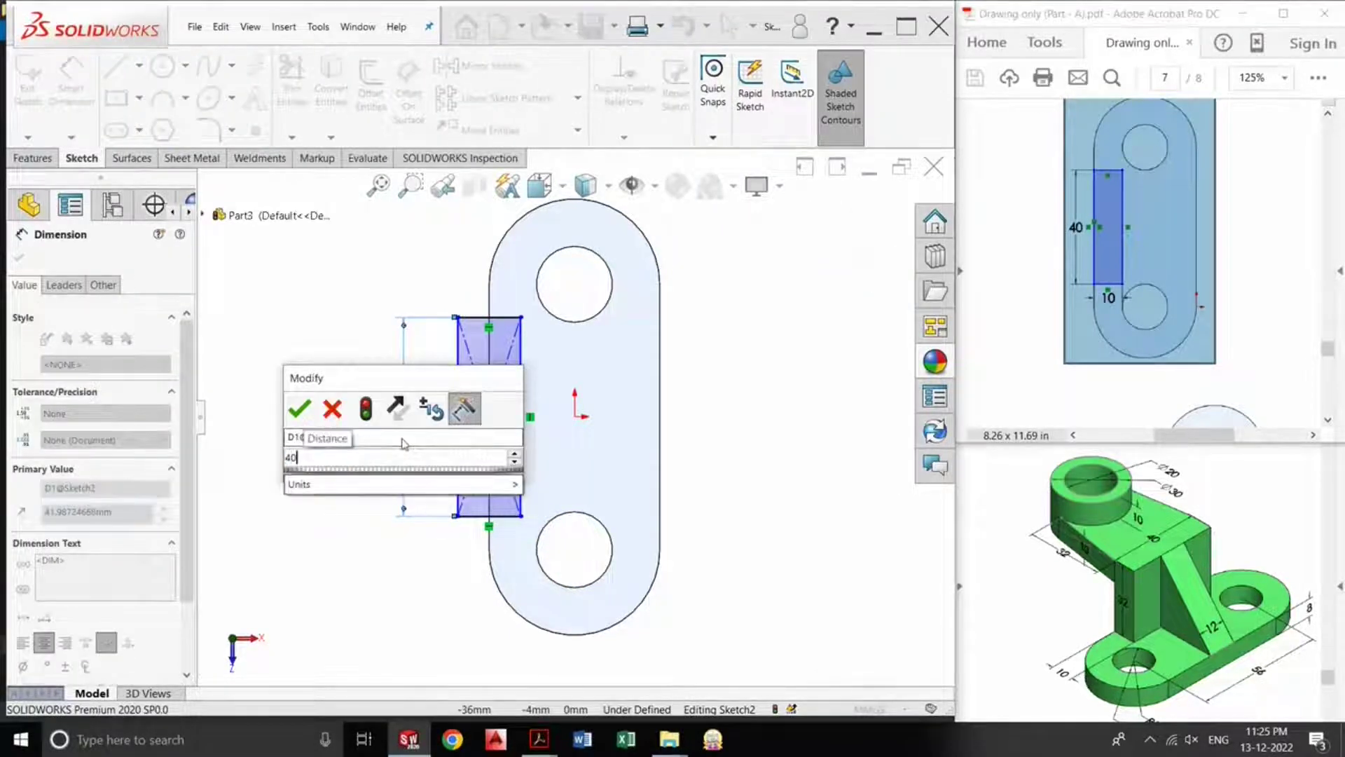
key(Return)
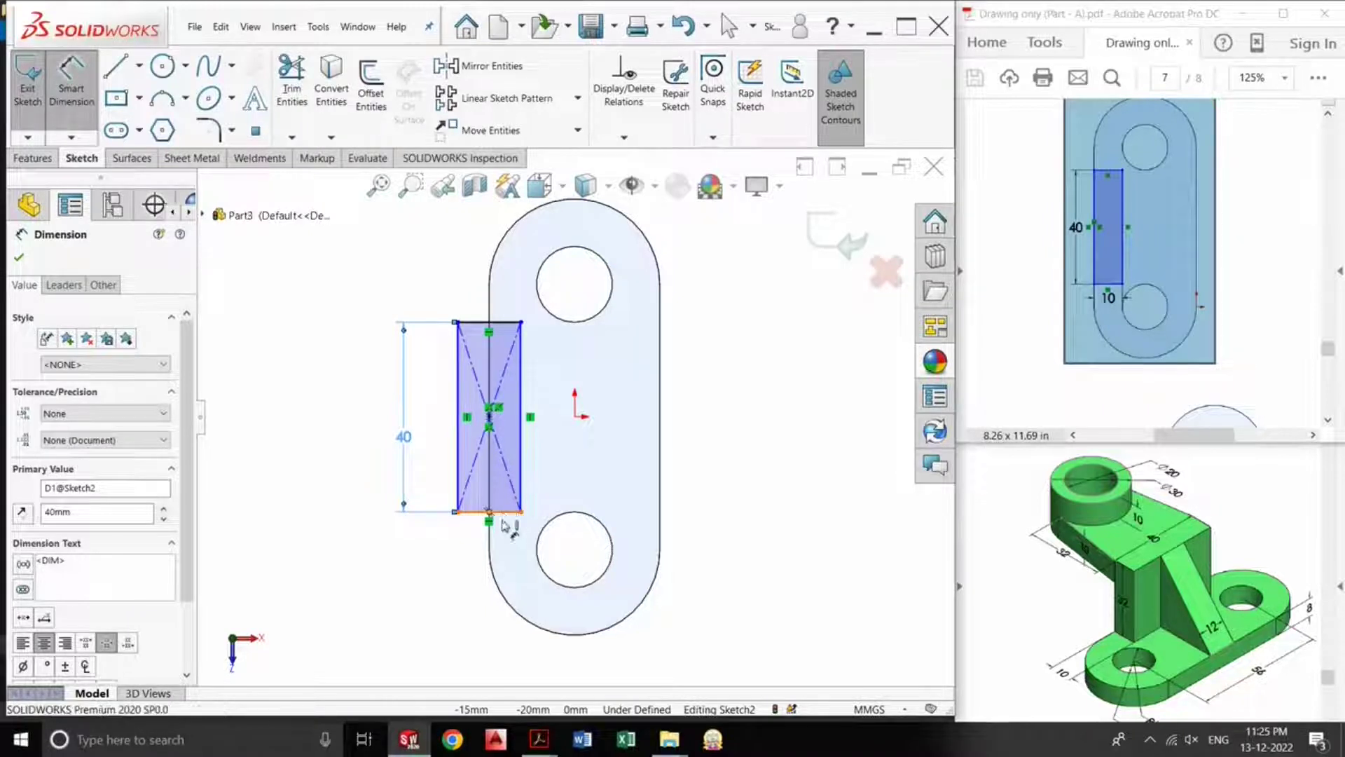
click(505, 517)
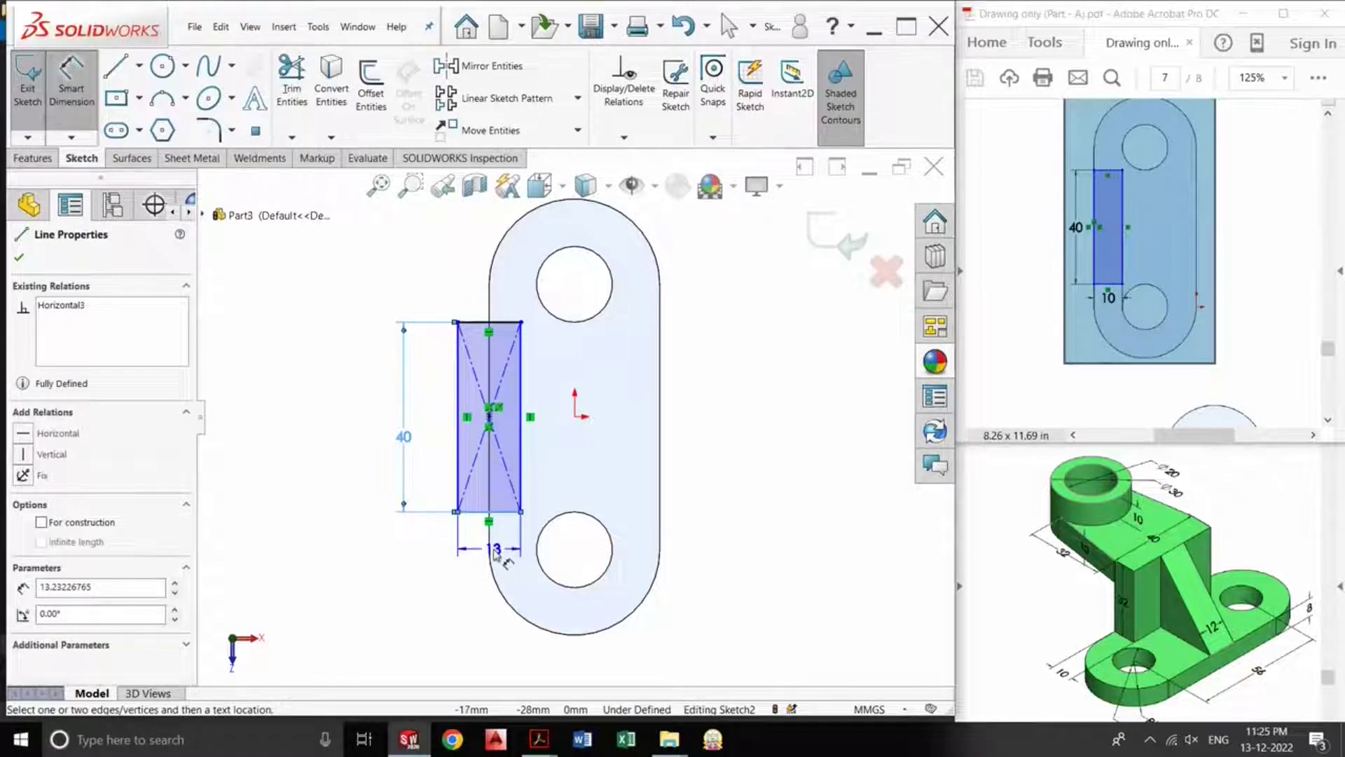
click(494, 553)
text(20)
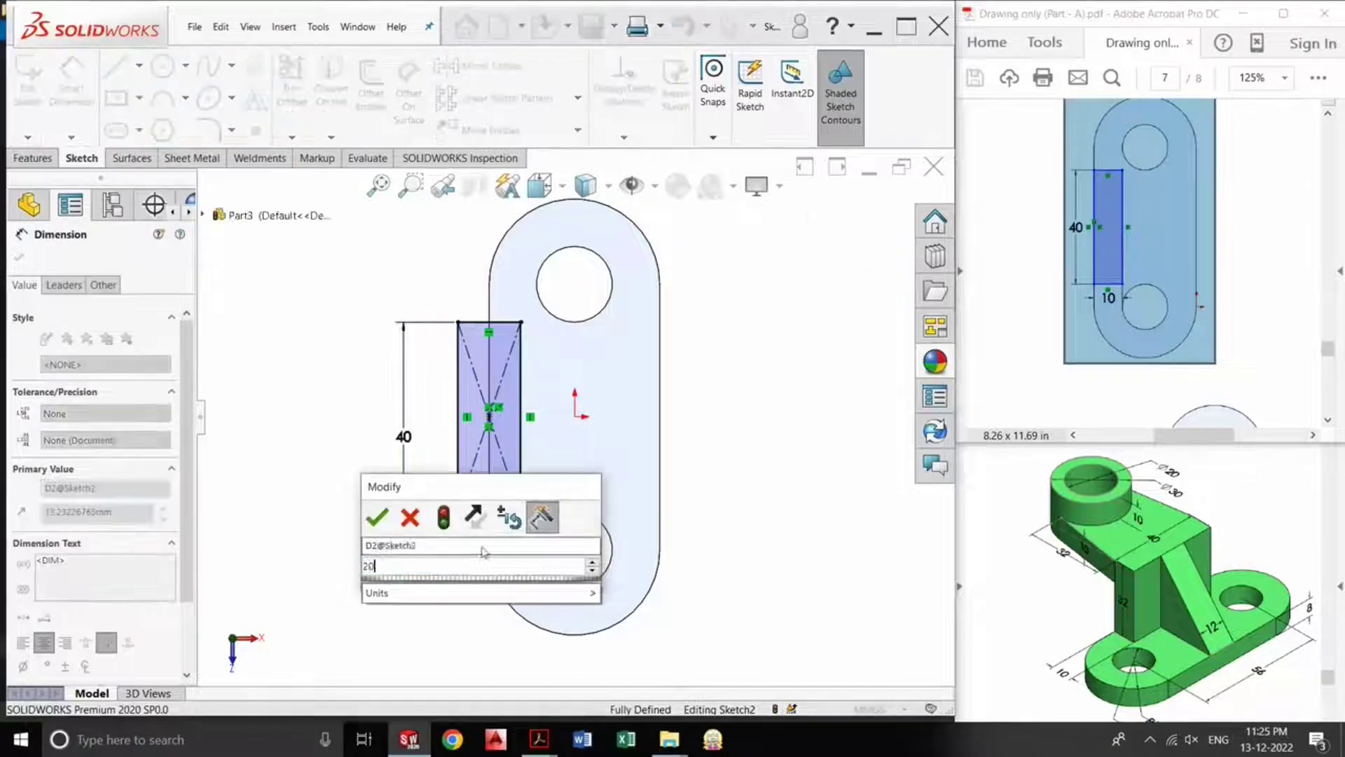
key(Return)
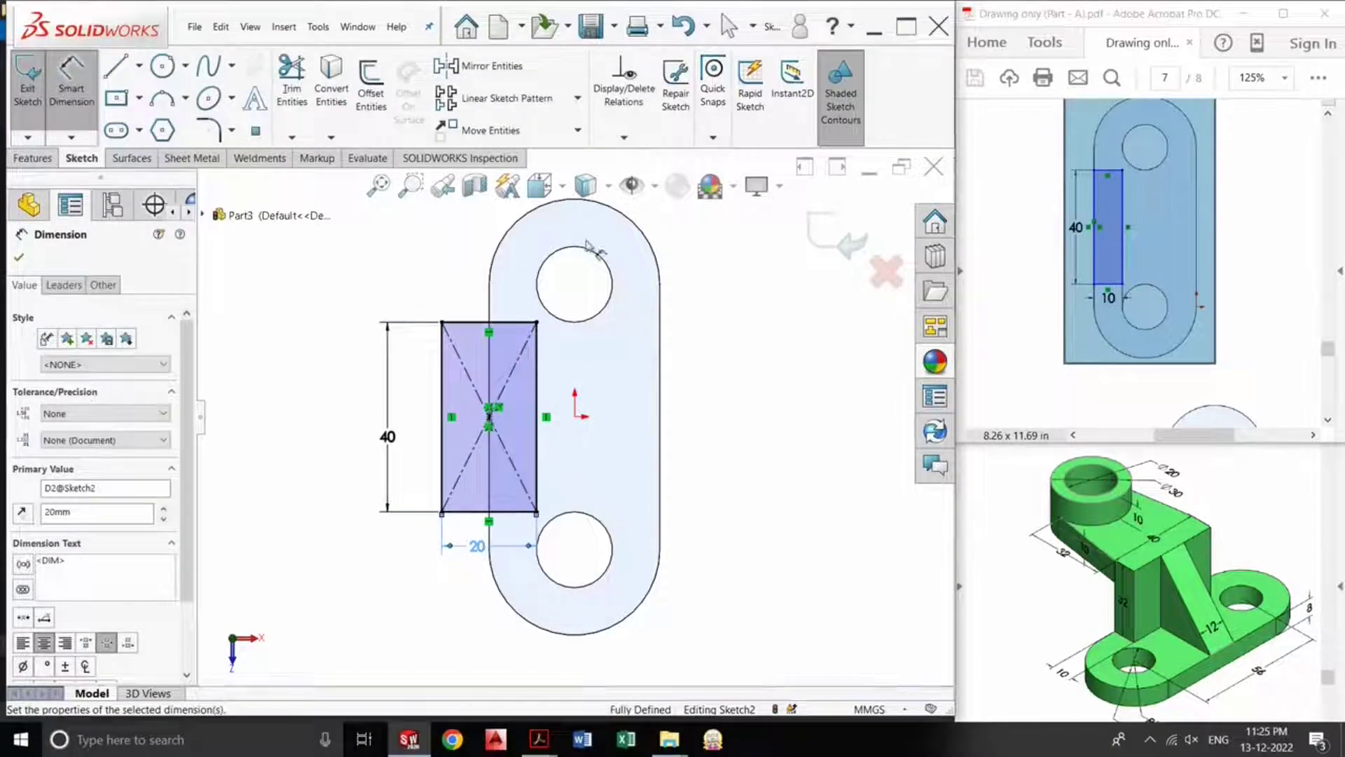
Step: Draw a vertical line joining the rectangle's top and bottom edge midpoints
click(116, 65)
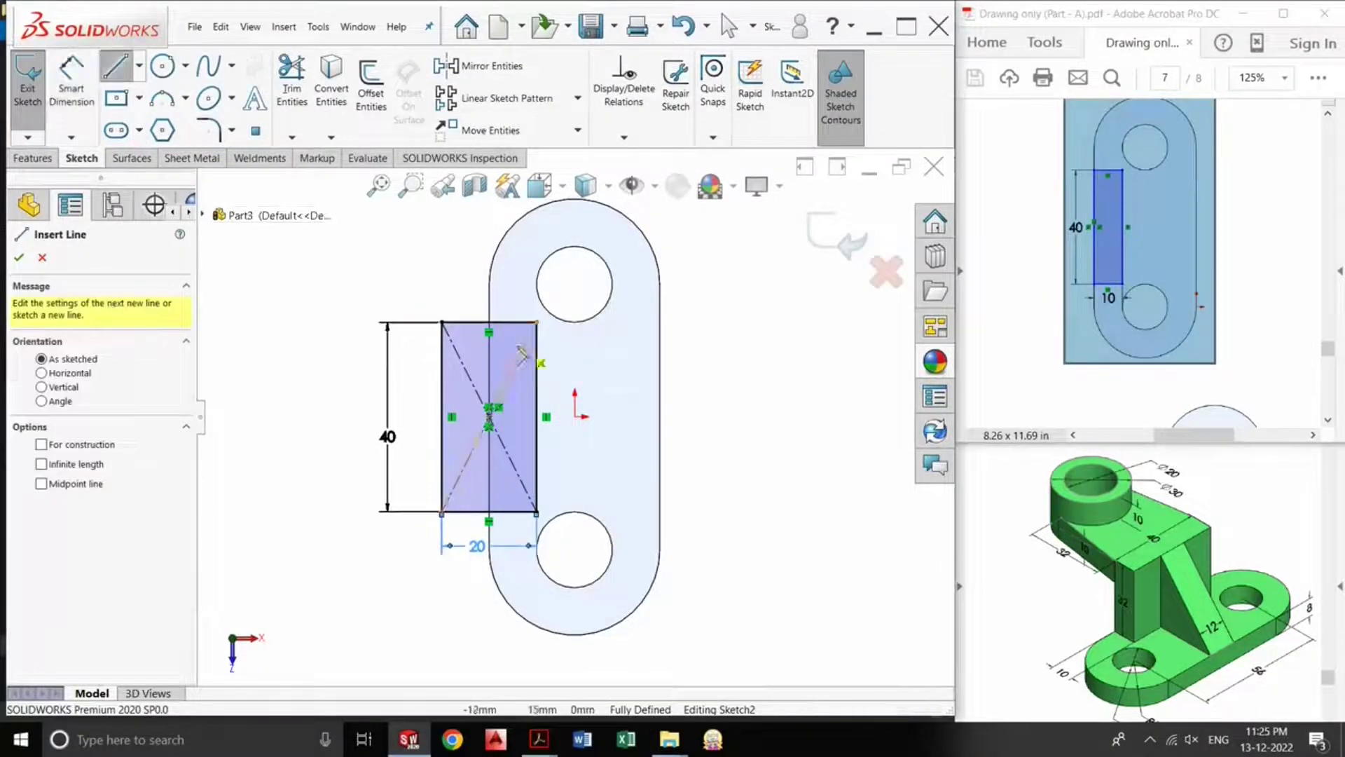
click(488, 322)
click(489, 512)
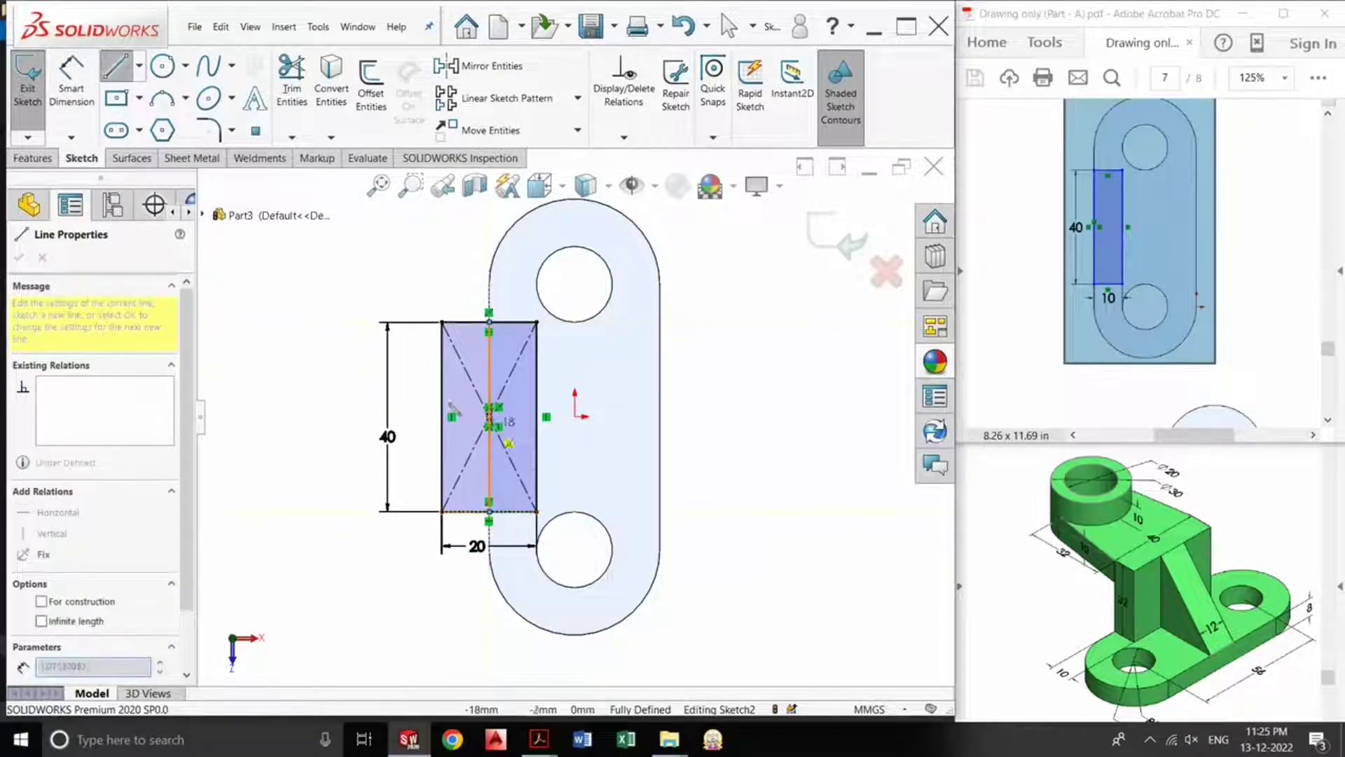
key(Escape)
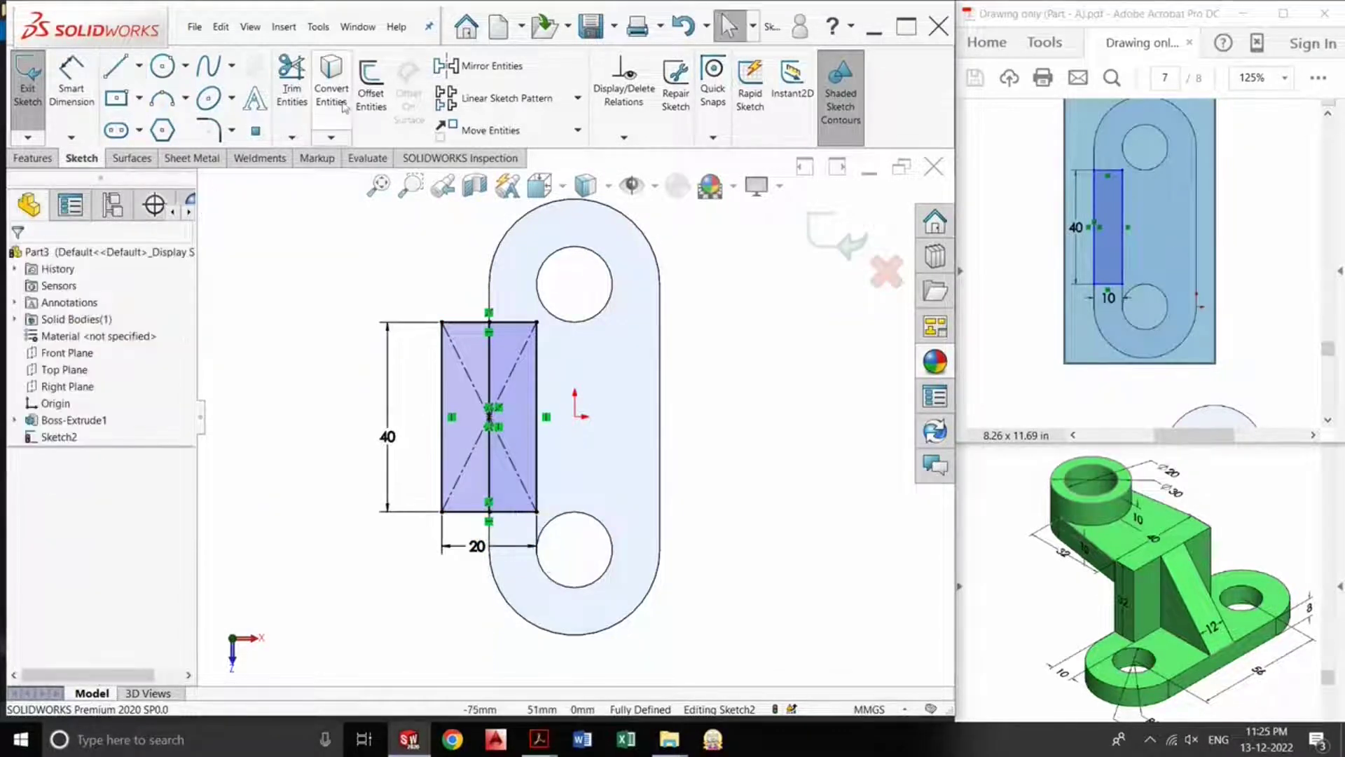
Step: Power-trim the rectangle's left half away and exit the strip sketch
click(292, 78)
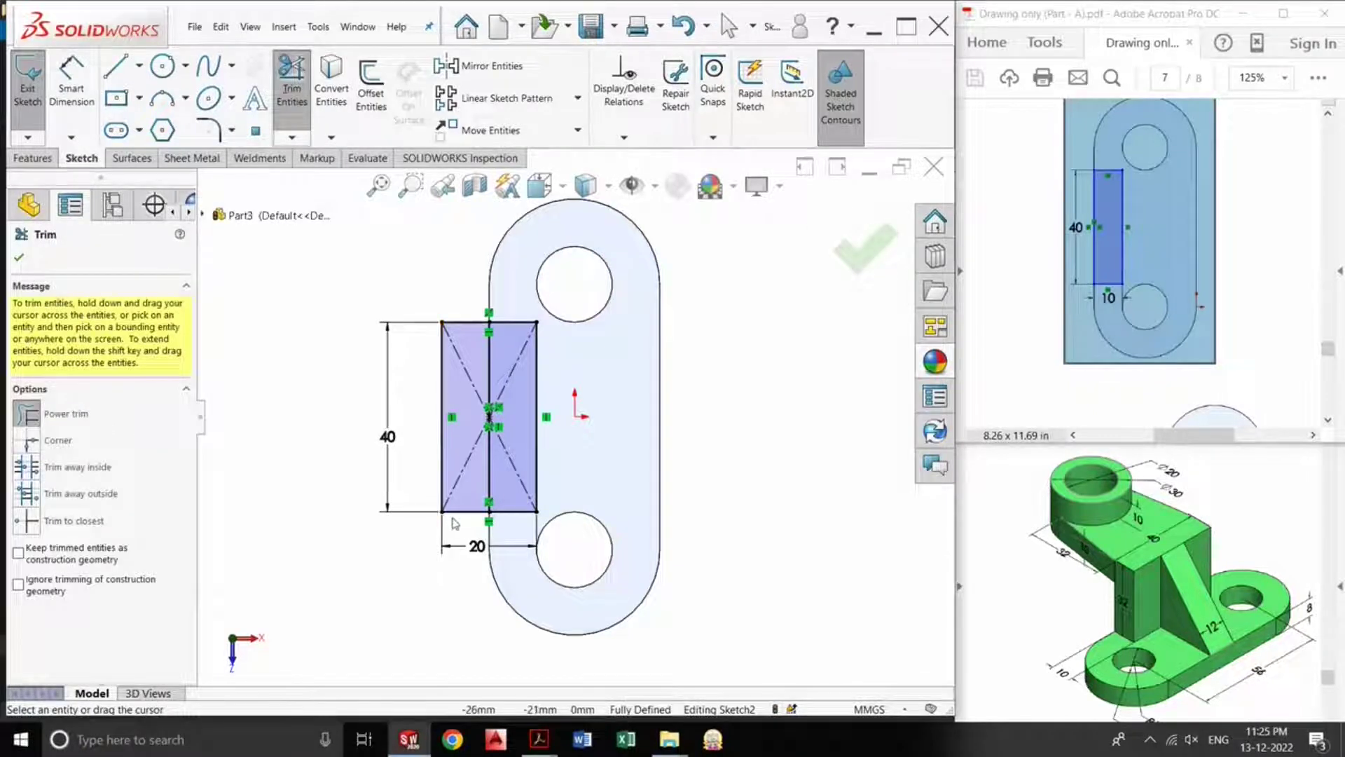
mouse_move(460, 528)
mouse_down()
mouse_move(461, 399)
mouse_move(436, 343)
mouse_move(454, 309)
mouse_move(472, 330)
mouse_move(465, 396)
mouse_up()
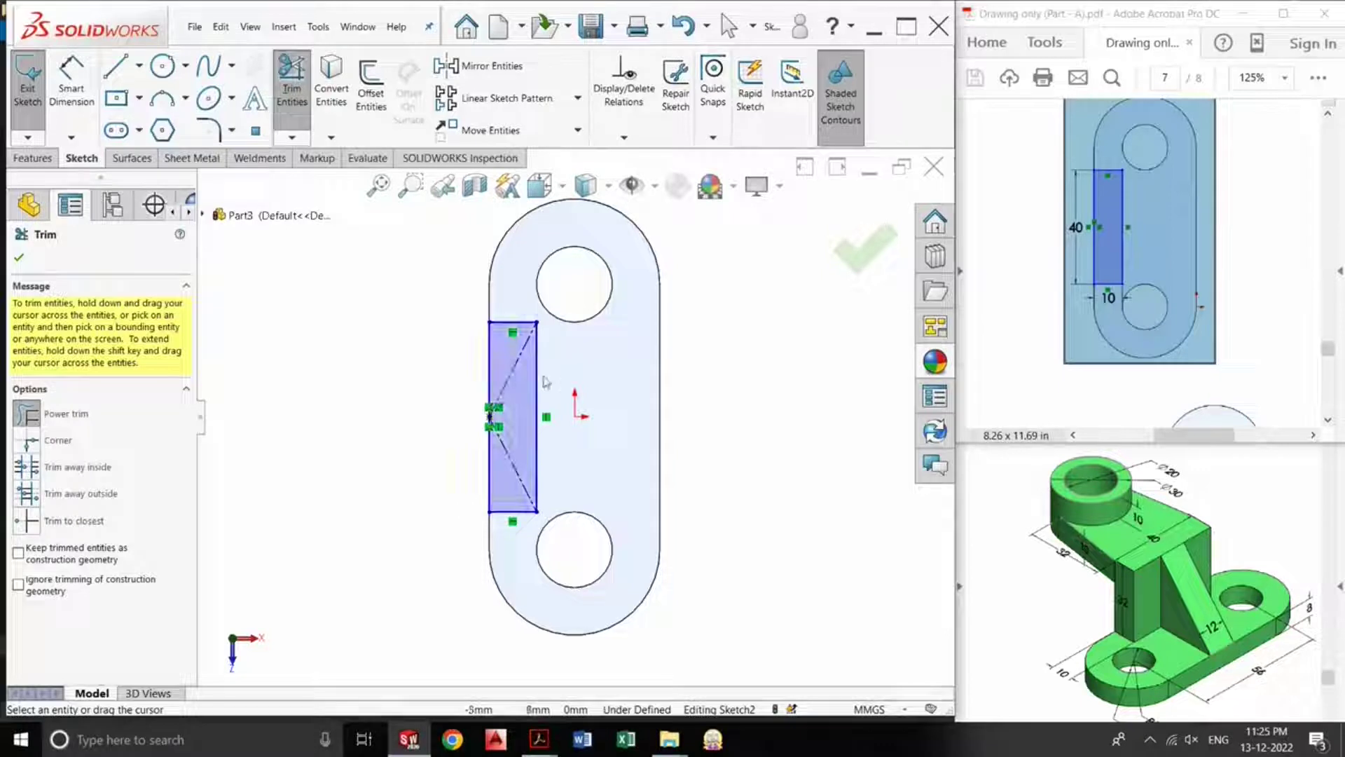
key(Escape)
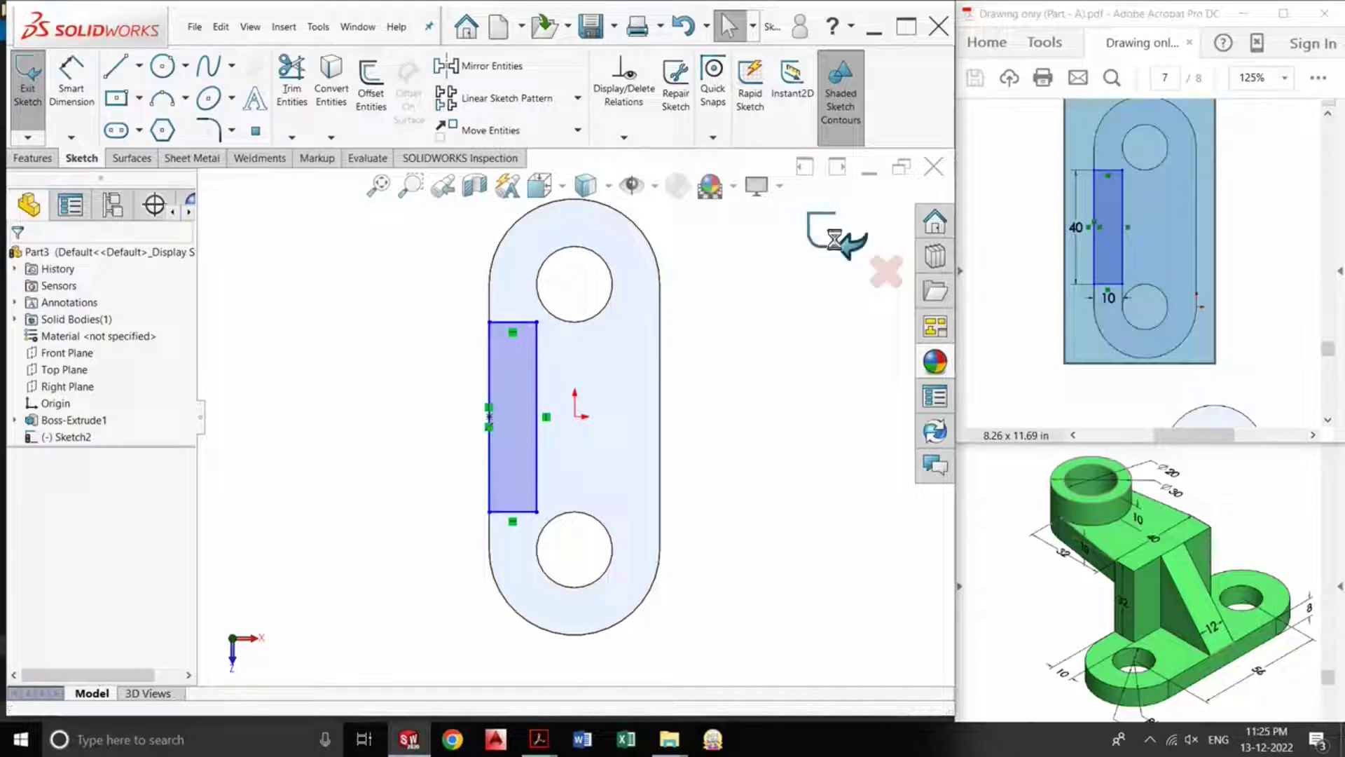
click(834, 240)
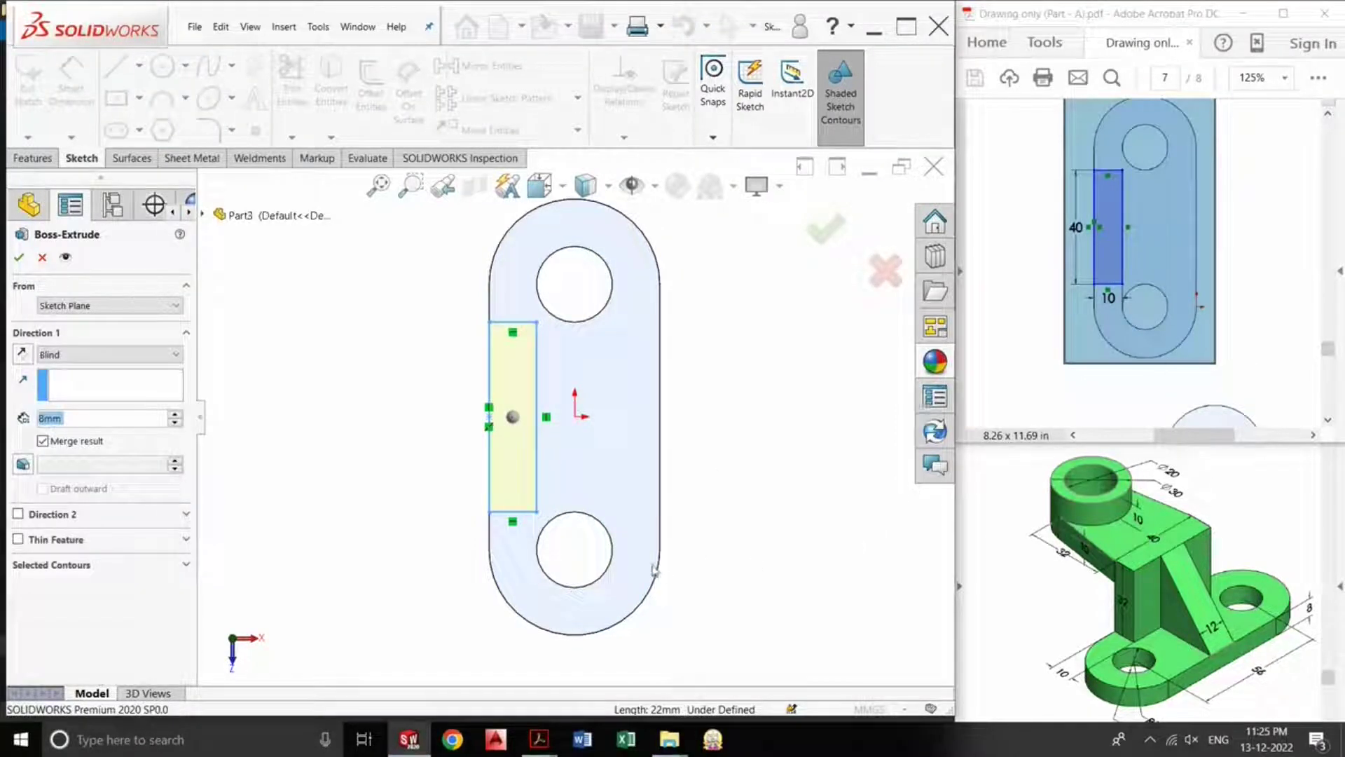
Step: Extrude the strip sketch 32 mm upward and switch to an isometric view
middle_drag(652, 570, 697, 416)
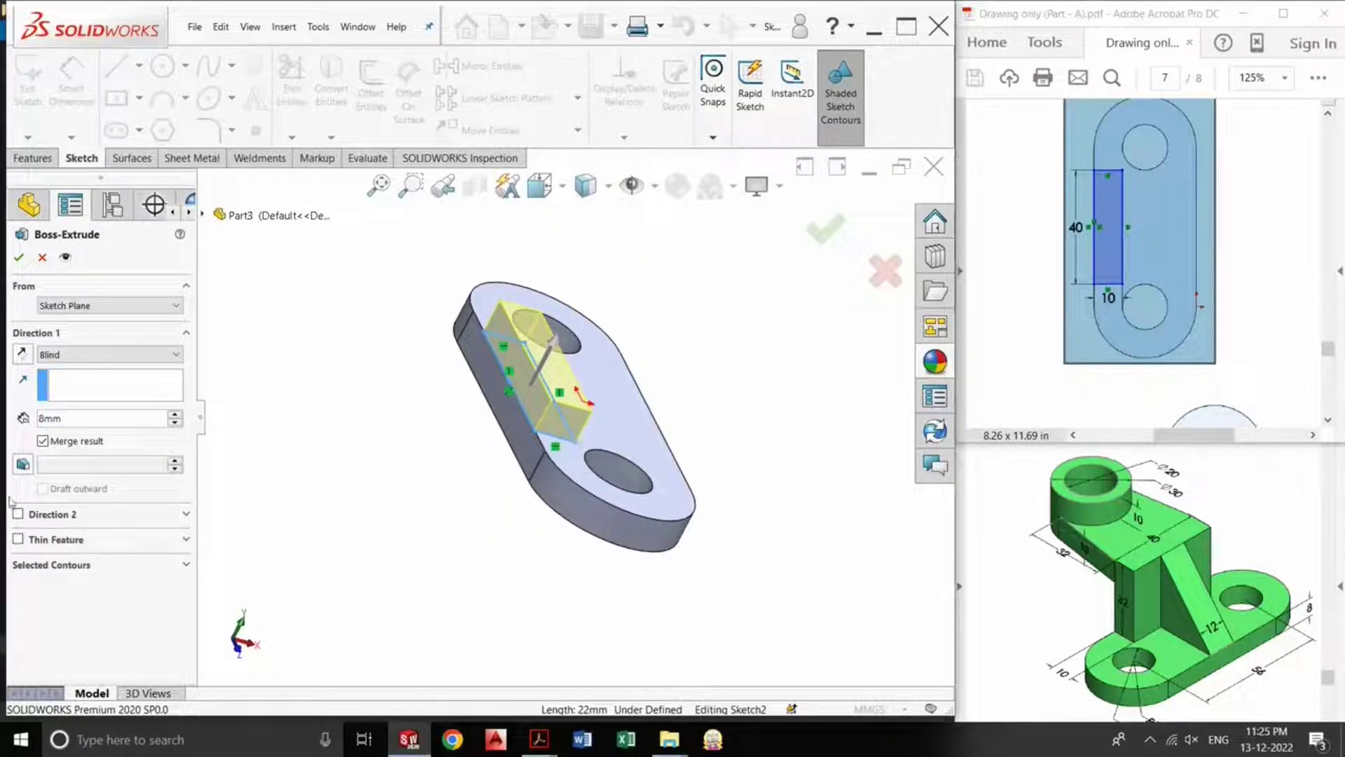
click(83, 419)
drag(83, 418, 24, 421)
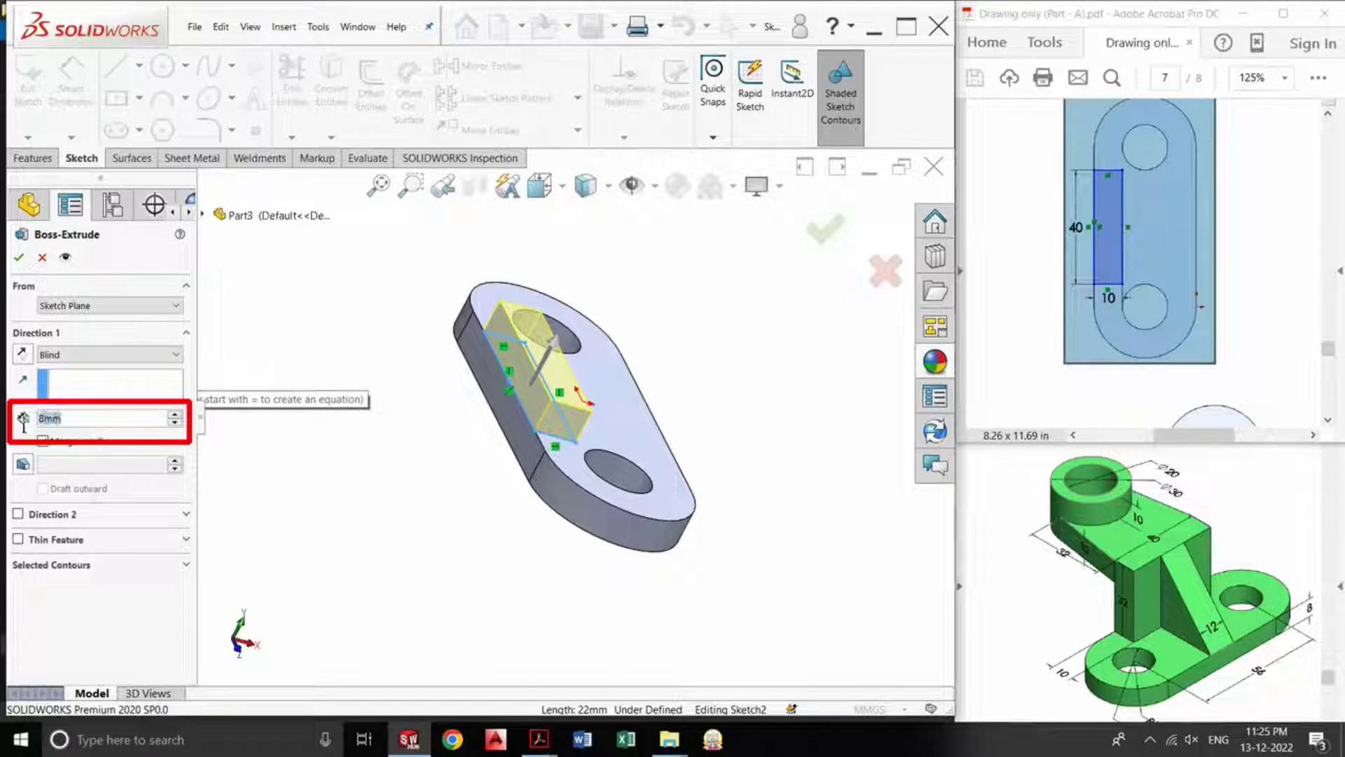
text(32)
key(Return)
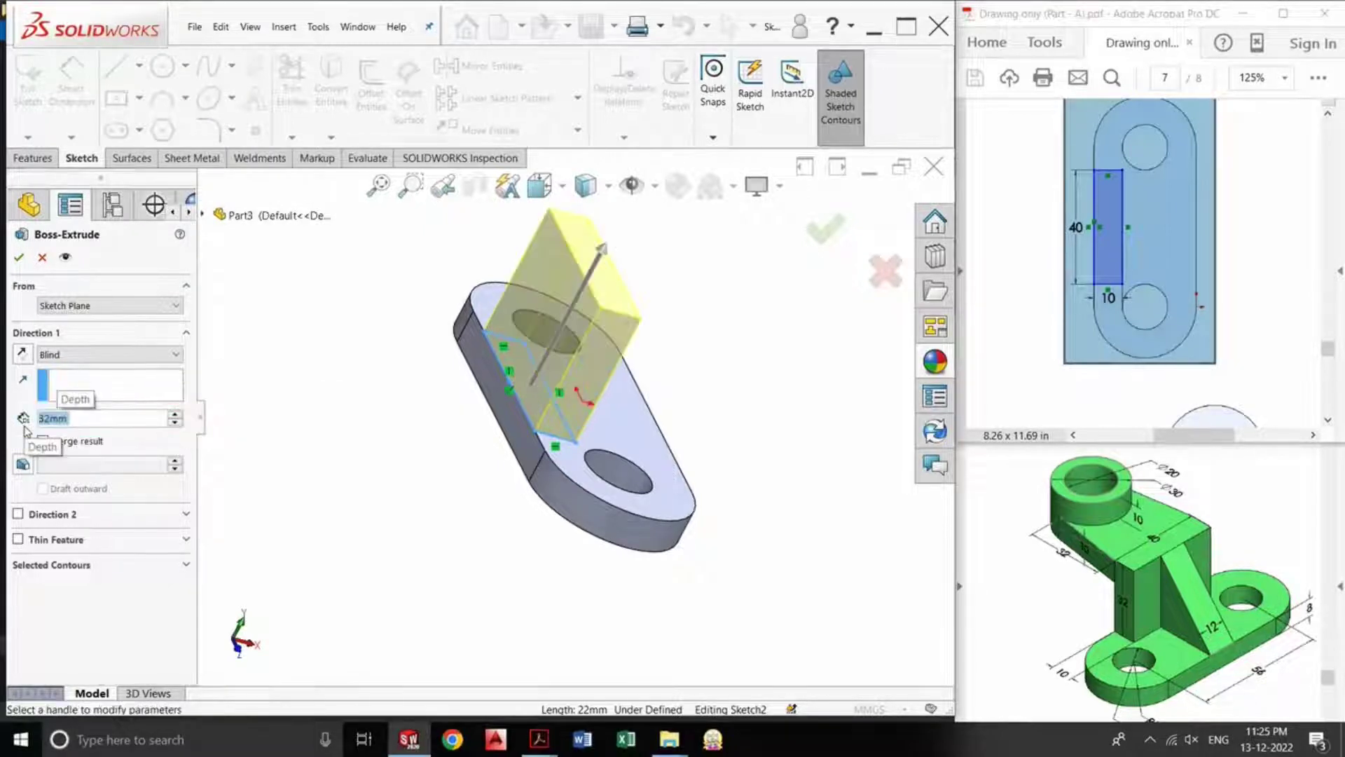
click(827, 229)
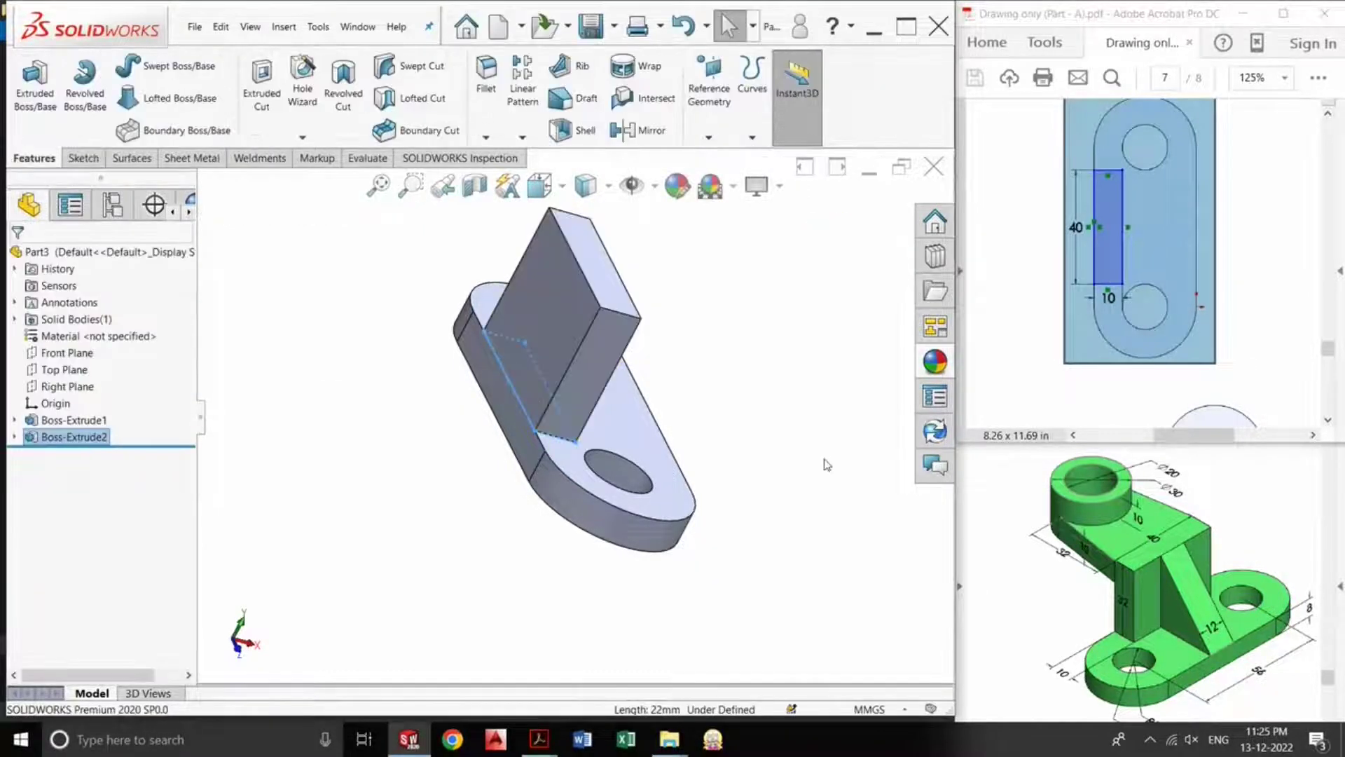
key(space)
click(1088, 350)
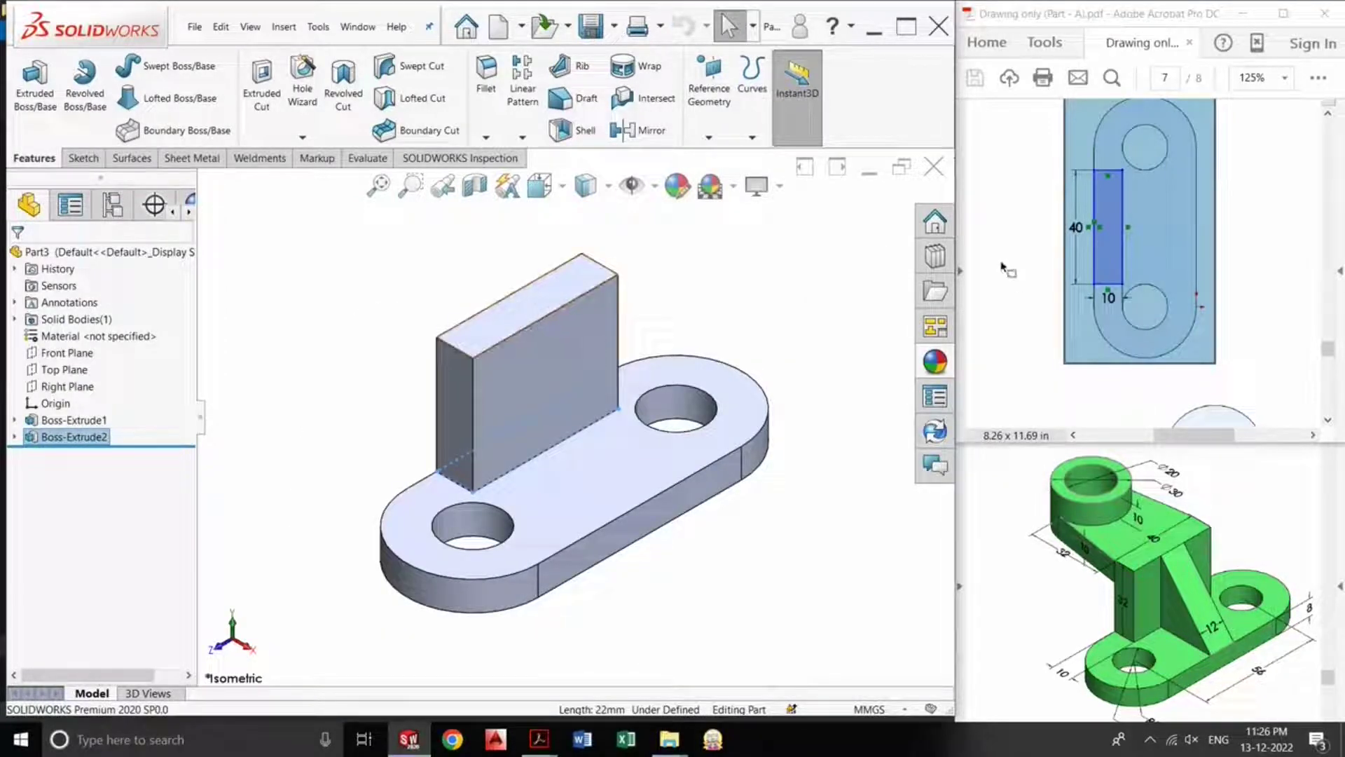
Step: Open a new sketch on the vertical block's top face, viewed normal to it
scroll(1110, 317, down, 5)
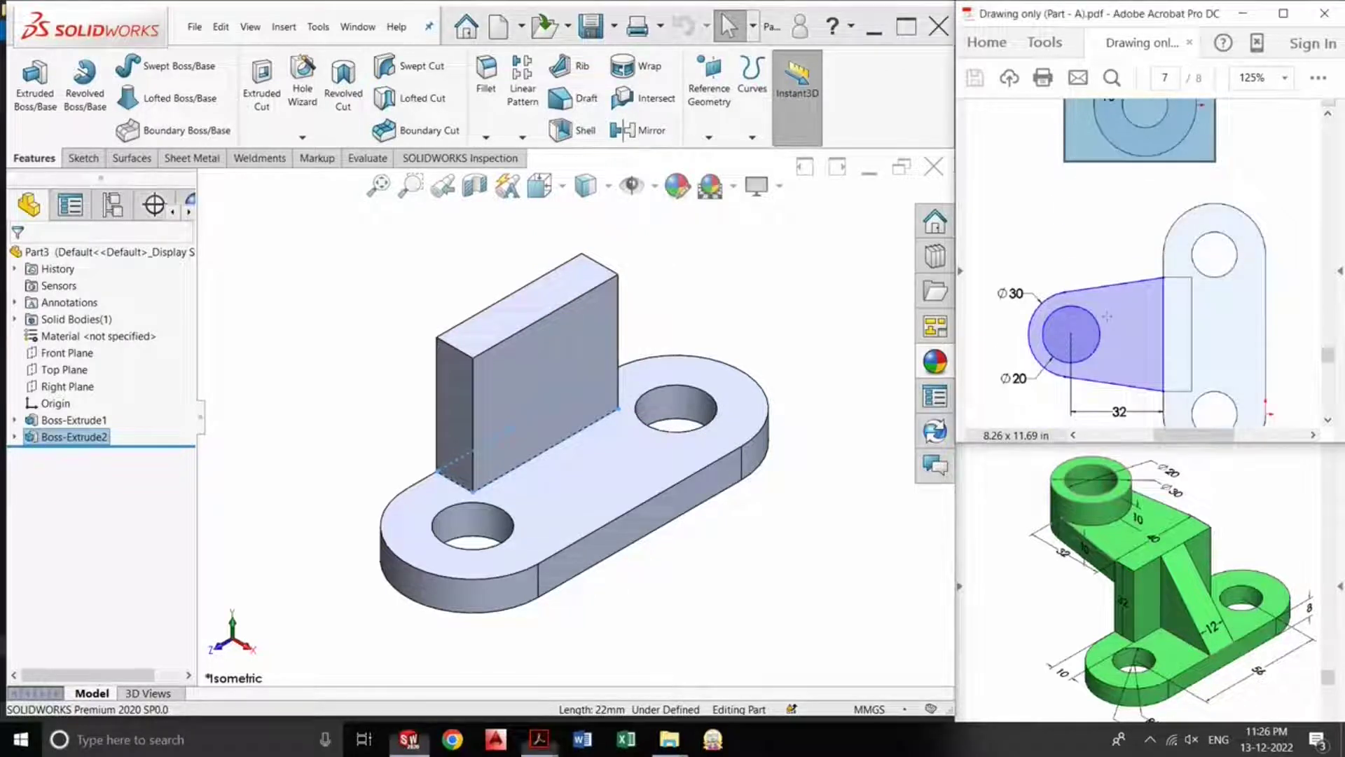
scroll(1110, 316, down, 1)
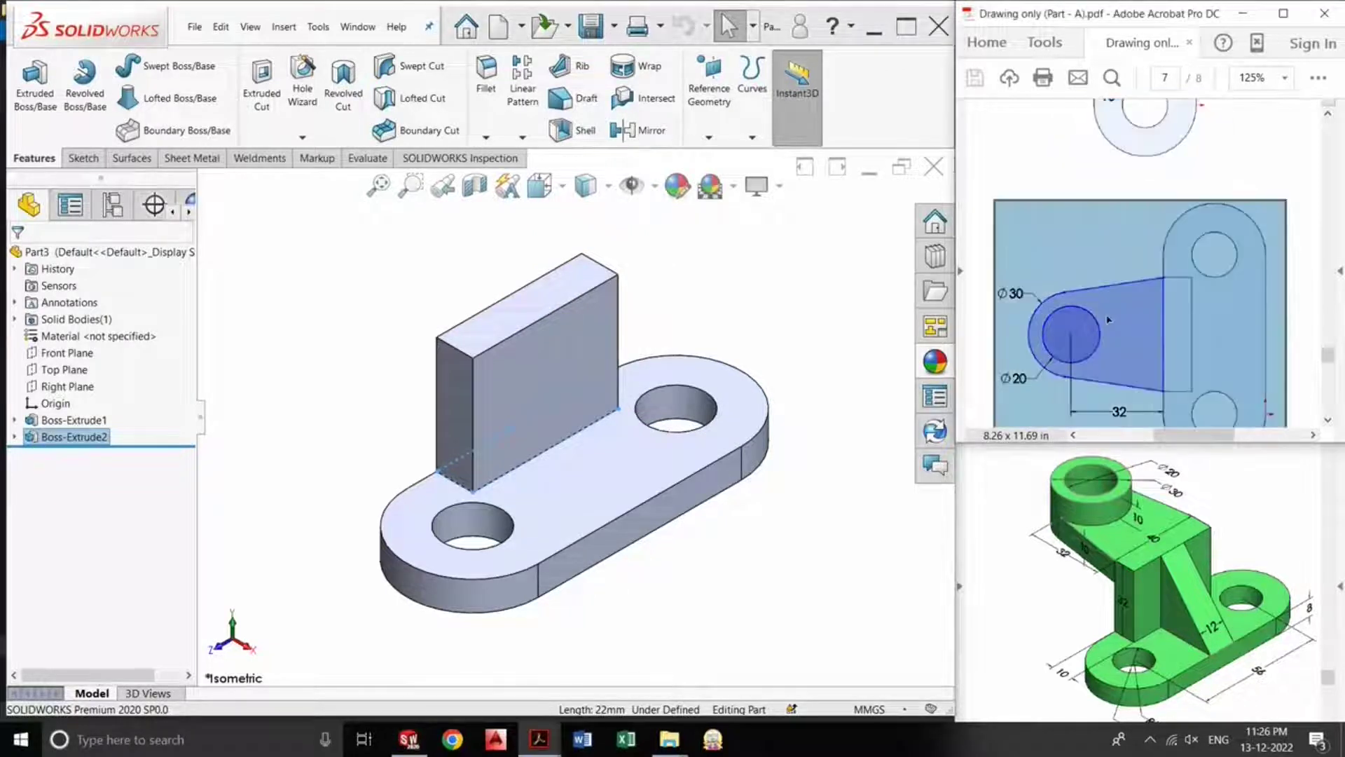
click(495, 331)
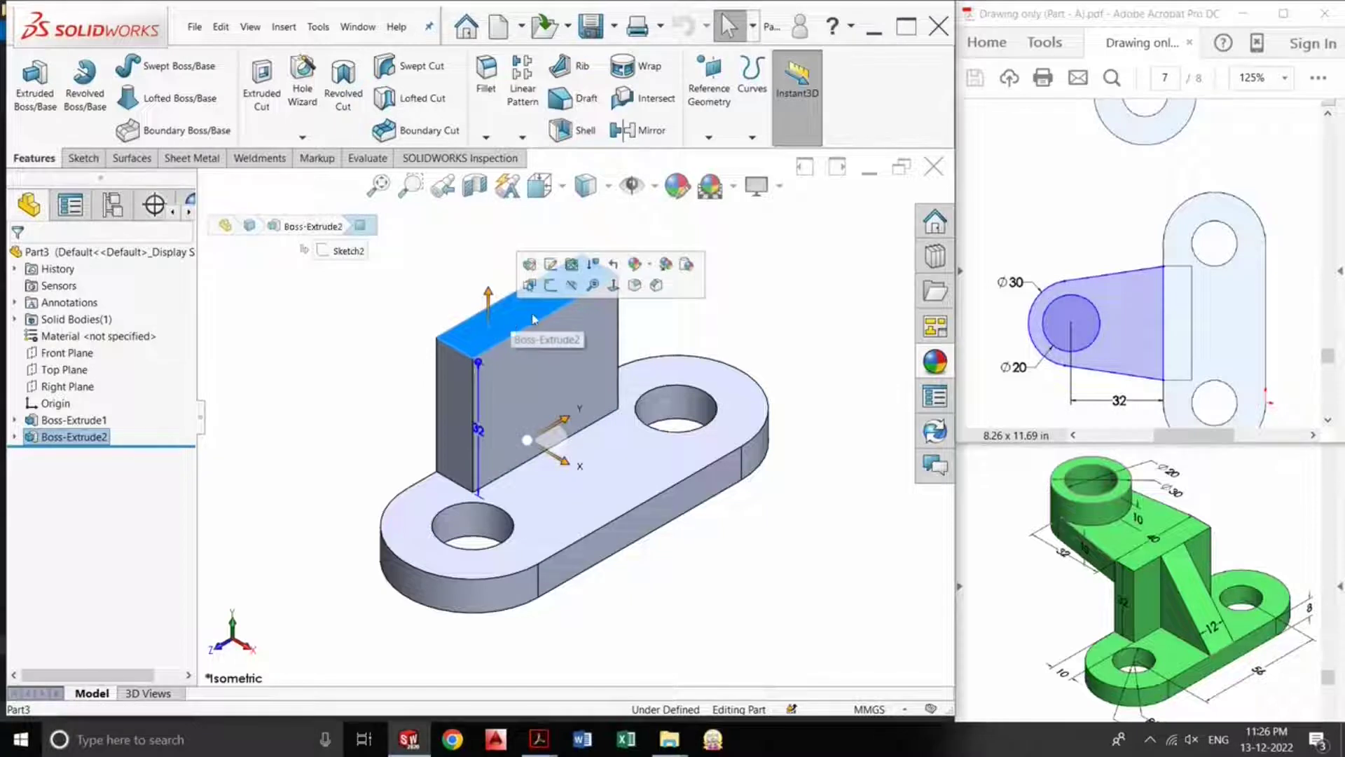
click(613, 285)
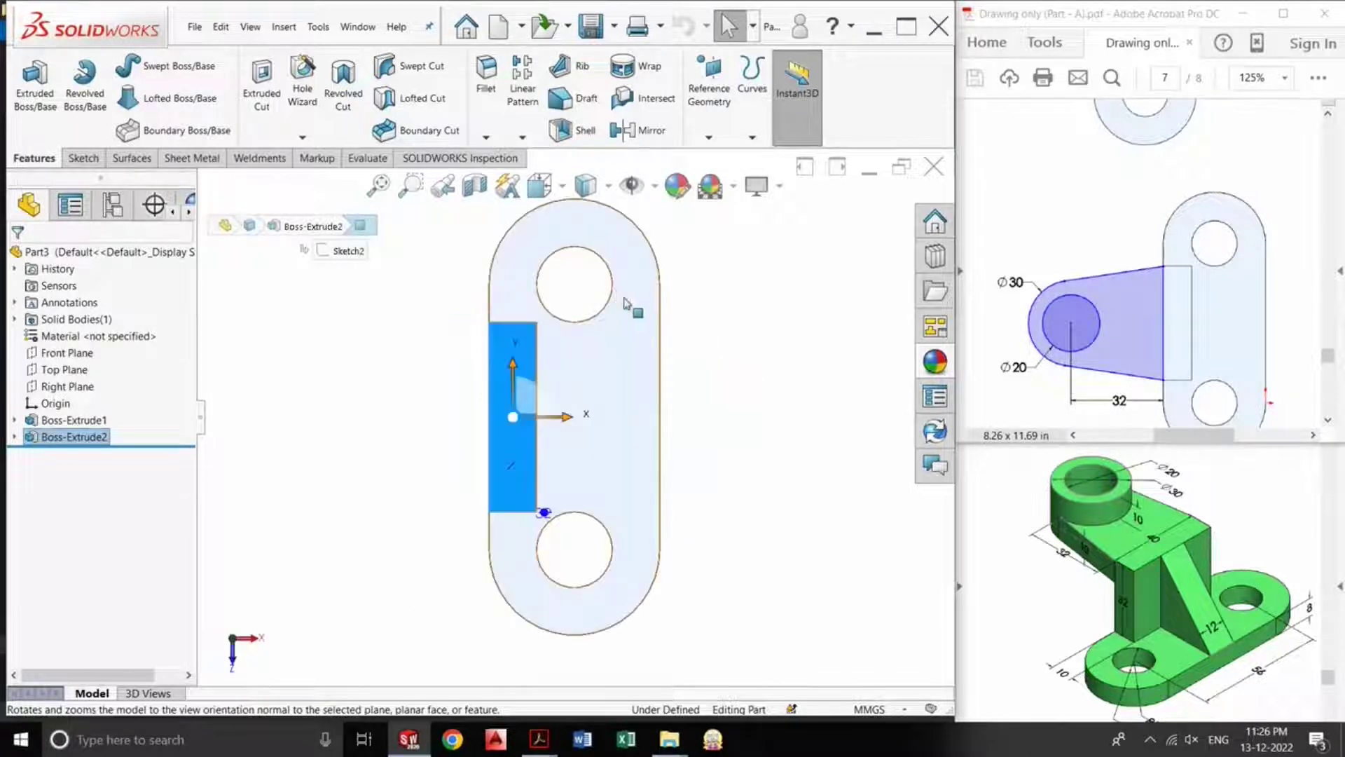
click(21, 96)
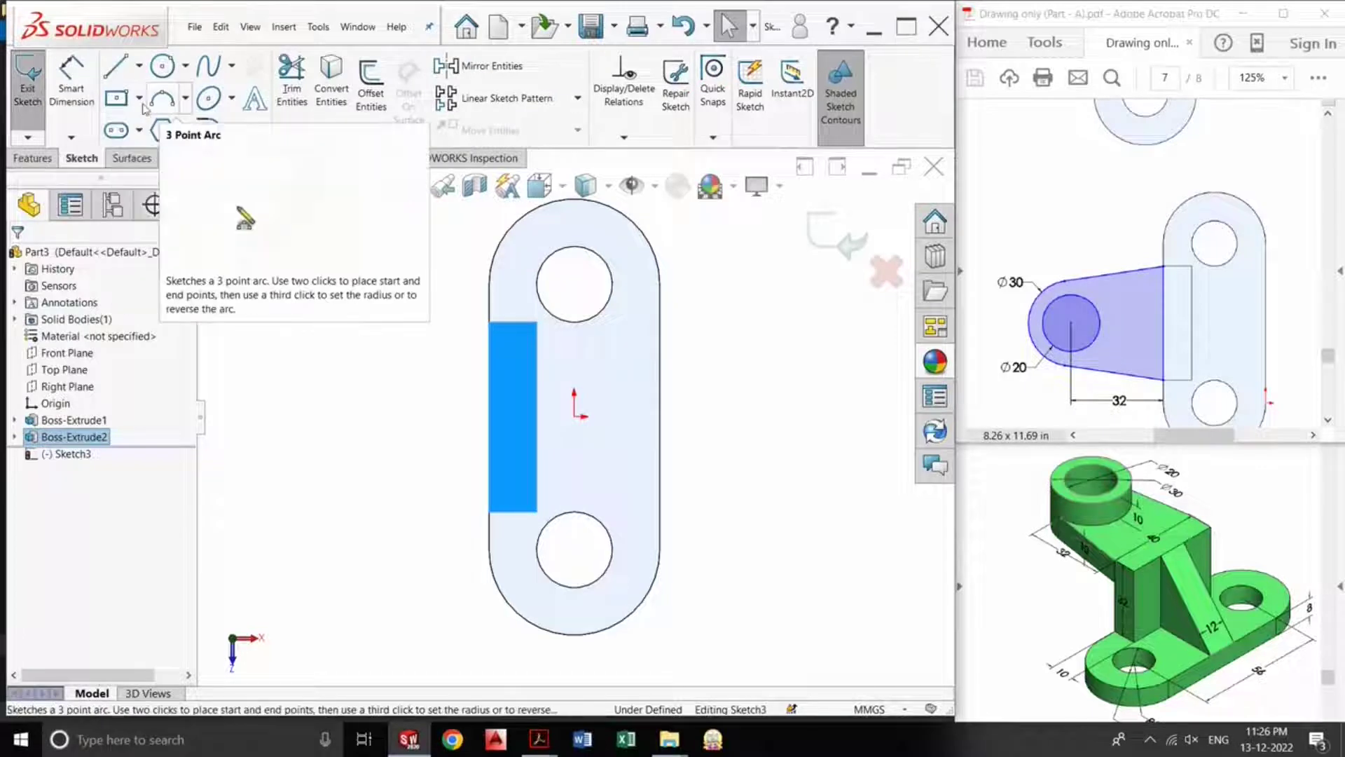
Step: Draw a 32 mm horizontal centerline leftward from the block's left edge
click(139, 65)
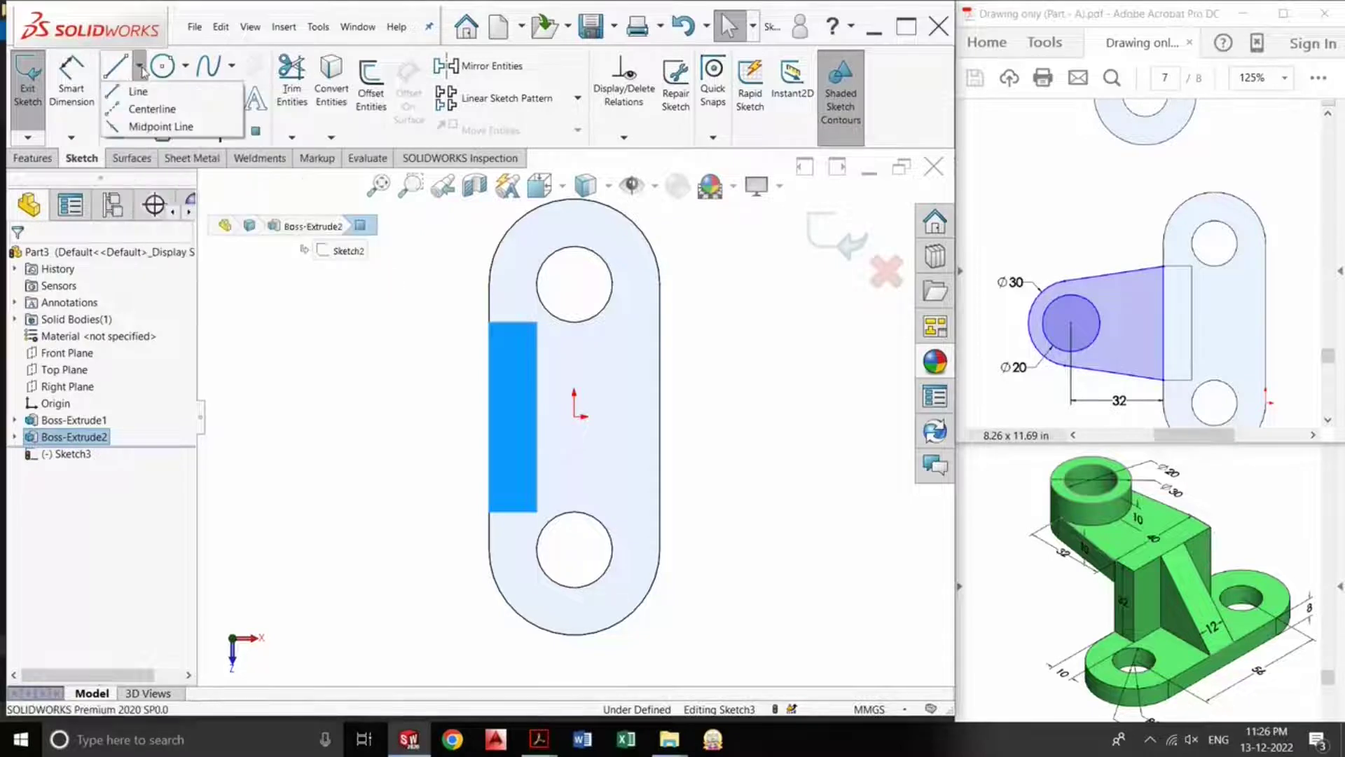
click(169, 110)
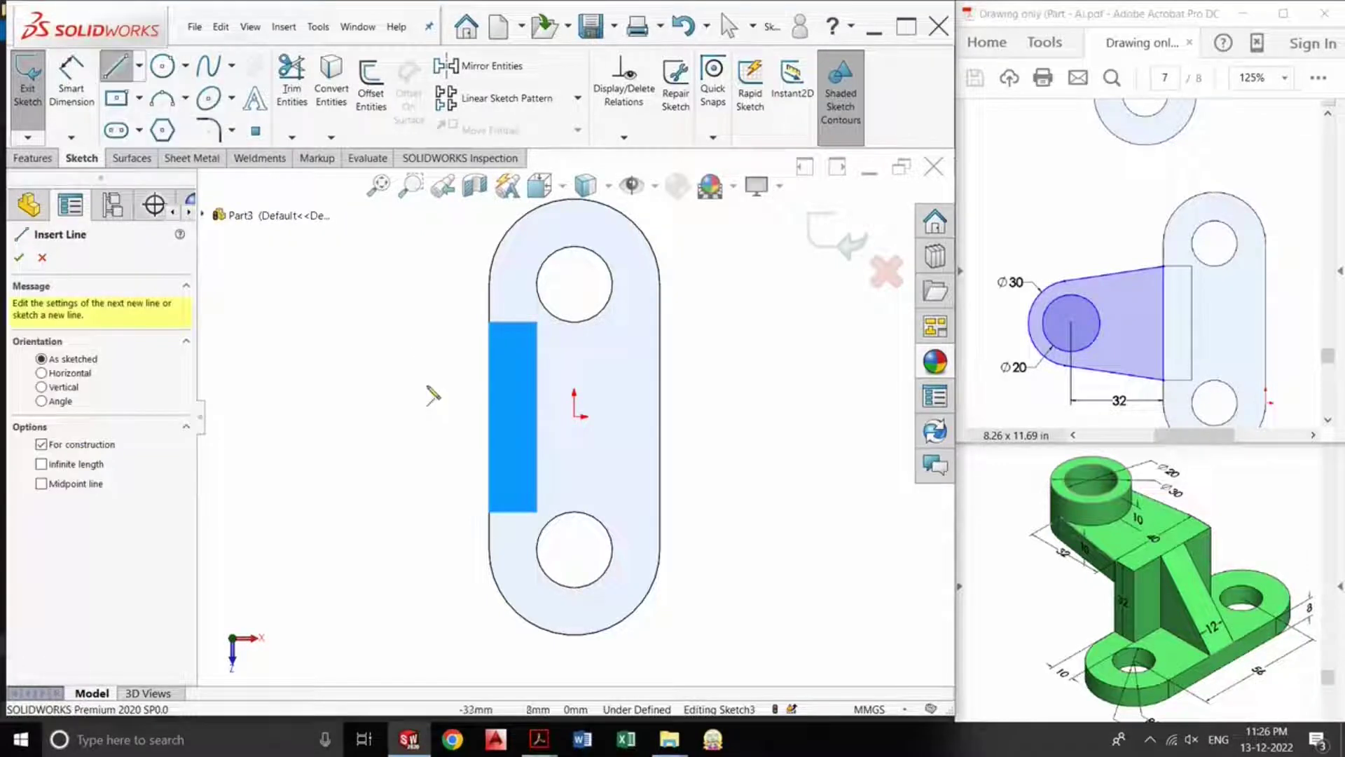
click(489, 417)
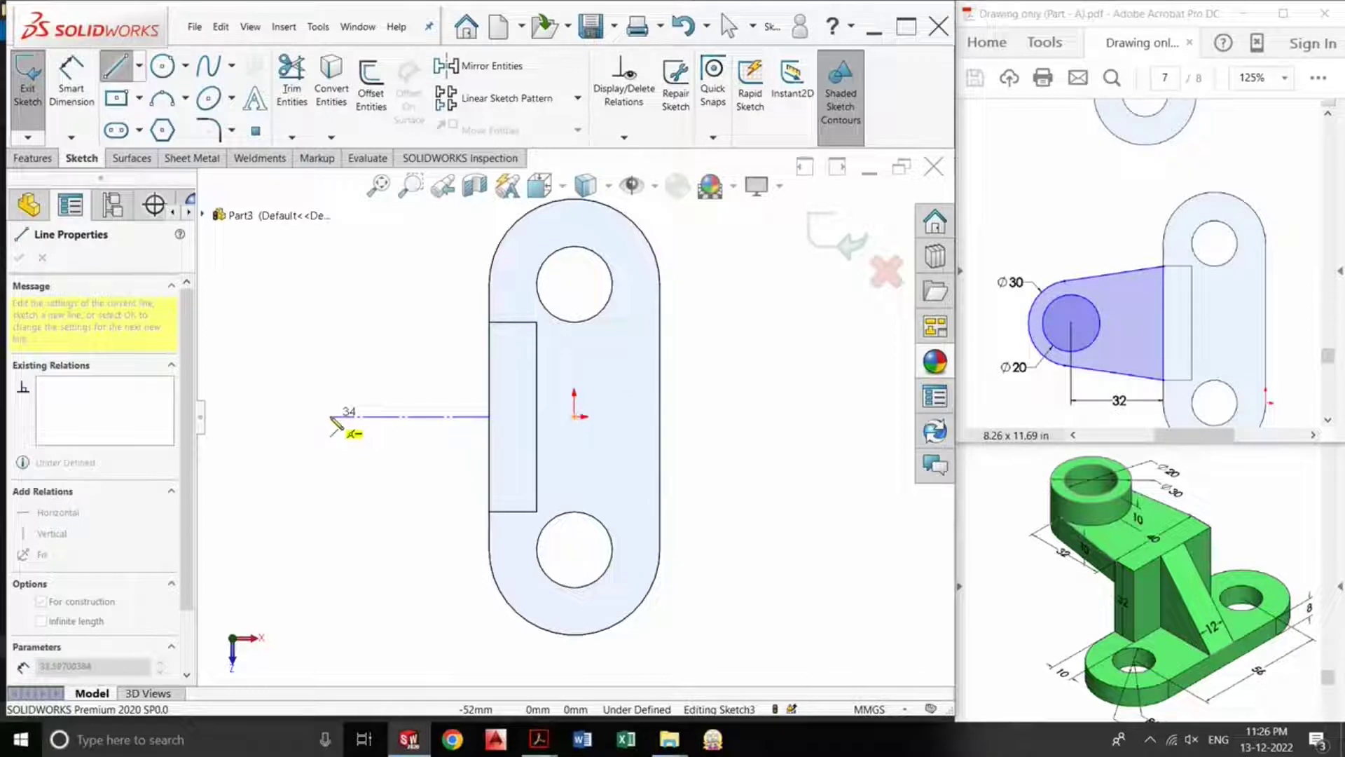
click(331, 417)
key(Escape)
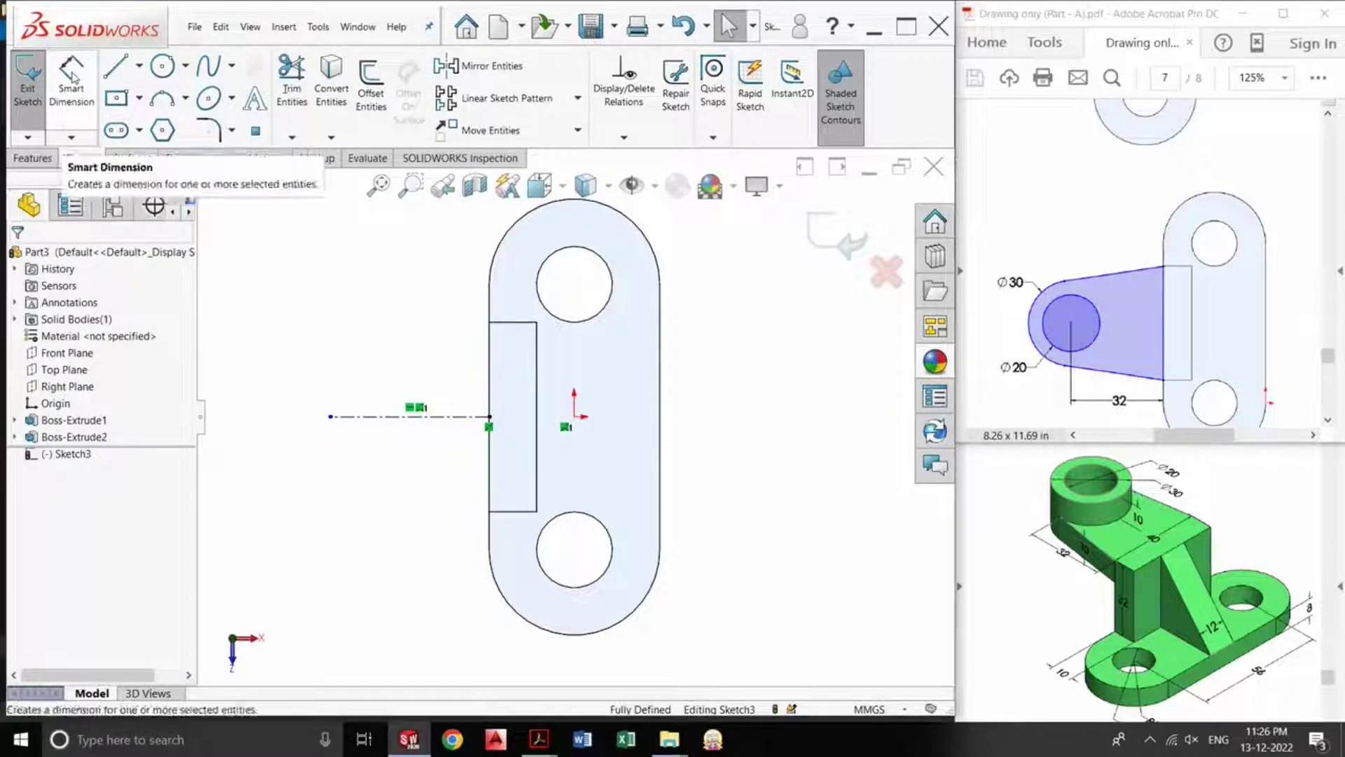
click(73, 78)
click(405, 419)
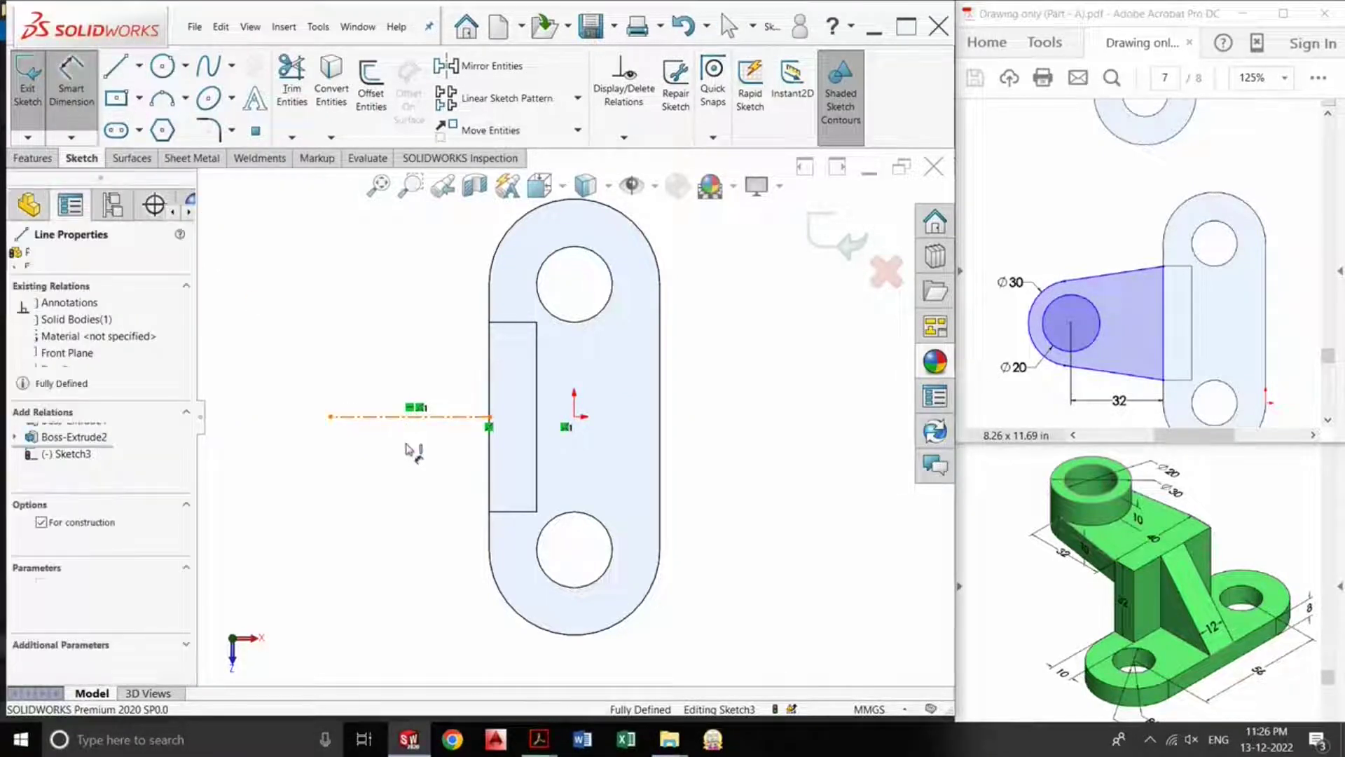
click(415, 484)
text(32)
key(Return)
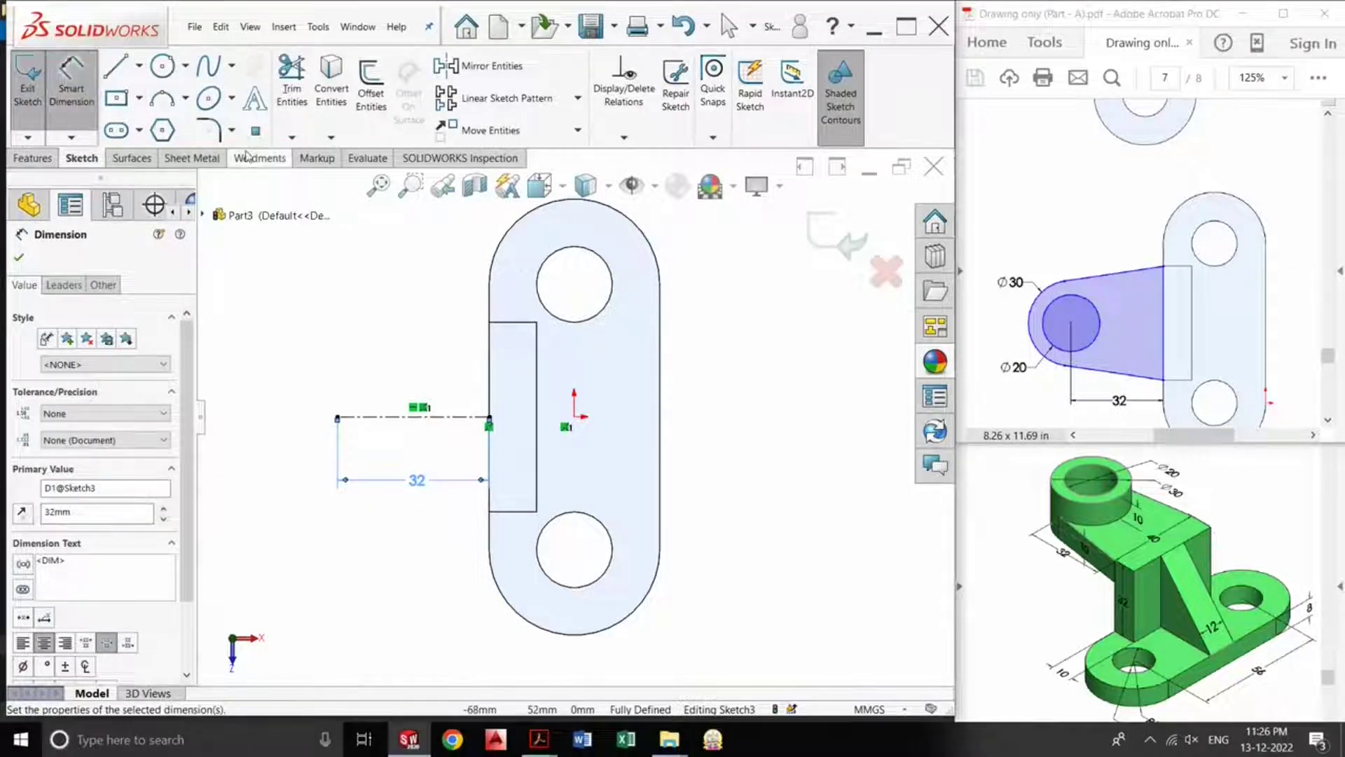
Step: Sketch two concentric circles at the centerline's left end
click(162, 66)
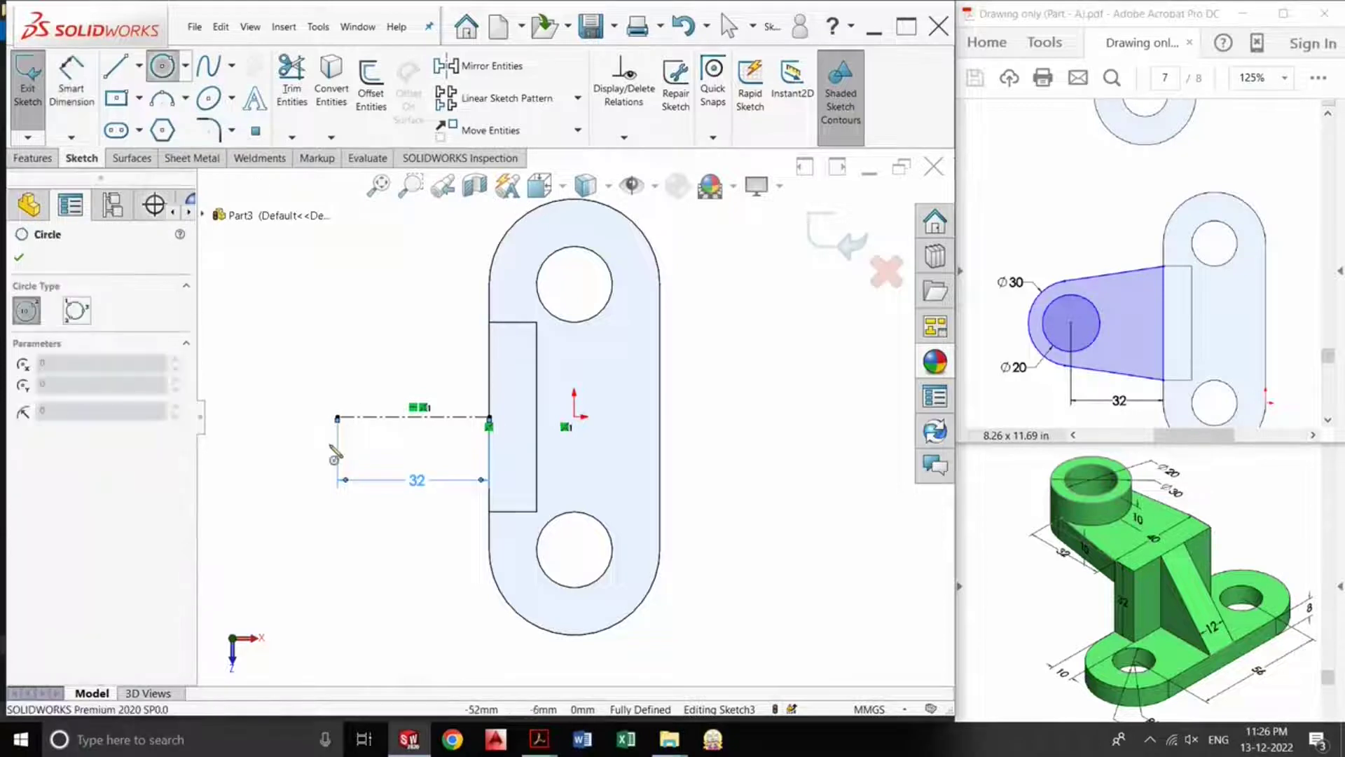
click(337, 417)
click(360, 417)
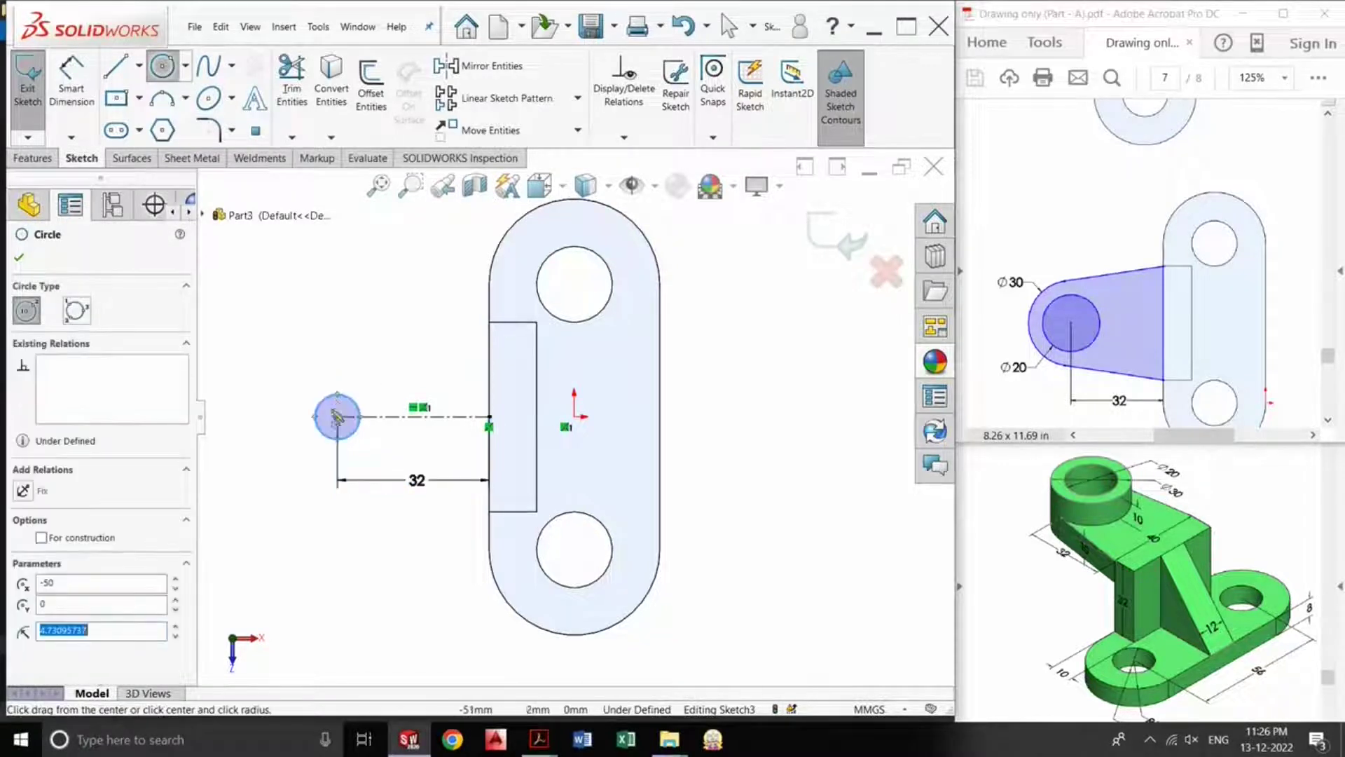
click(336, 417)
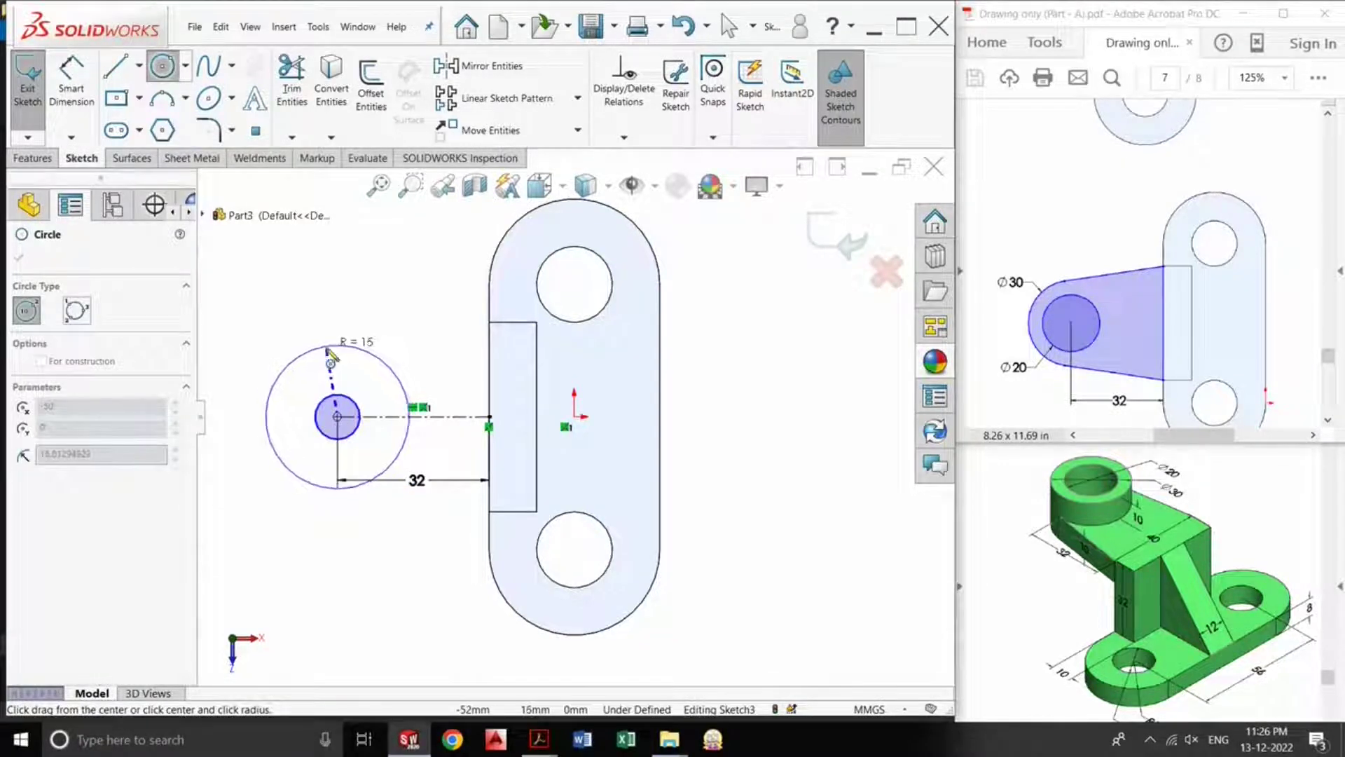
click(338, 352)
Step: Dimension the outer circle Ø30 and the inner circle Ø20
click(75, 88)
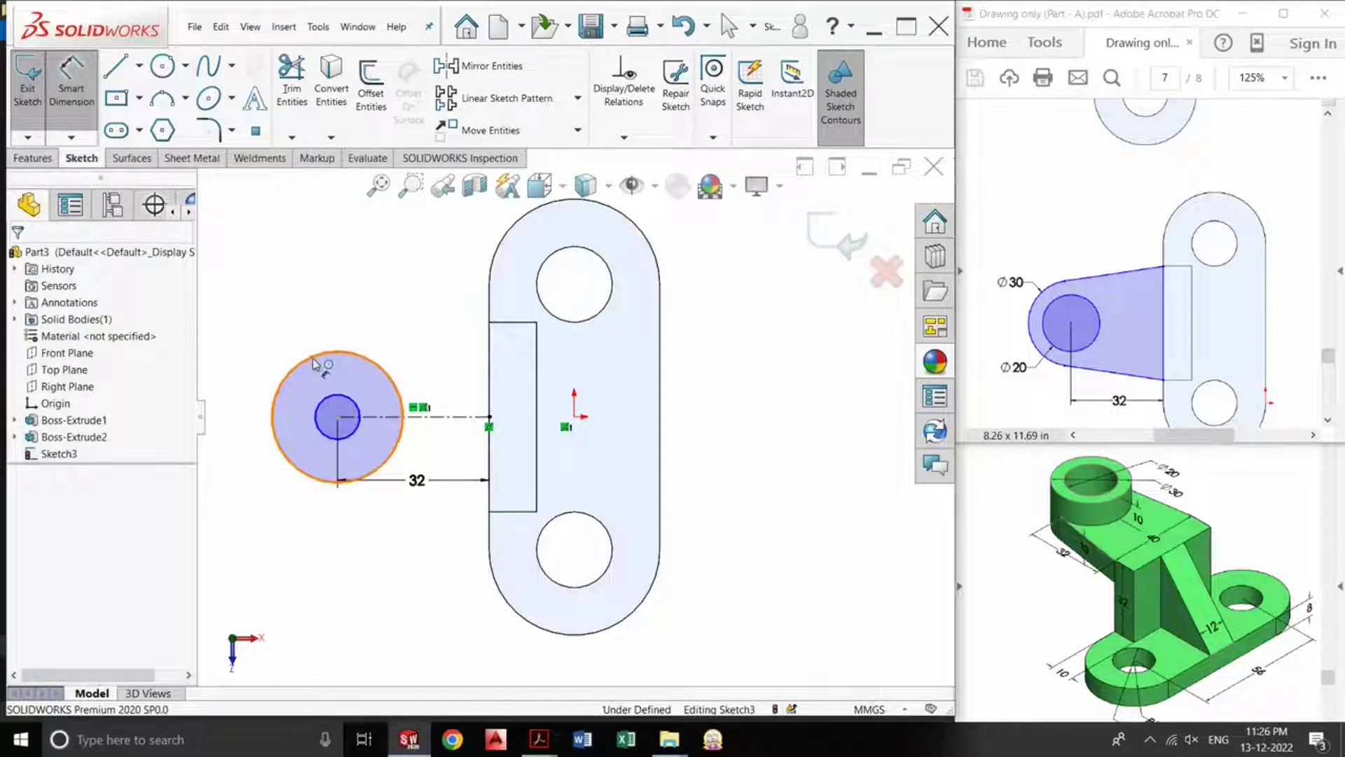
click(314, 364)
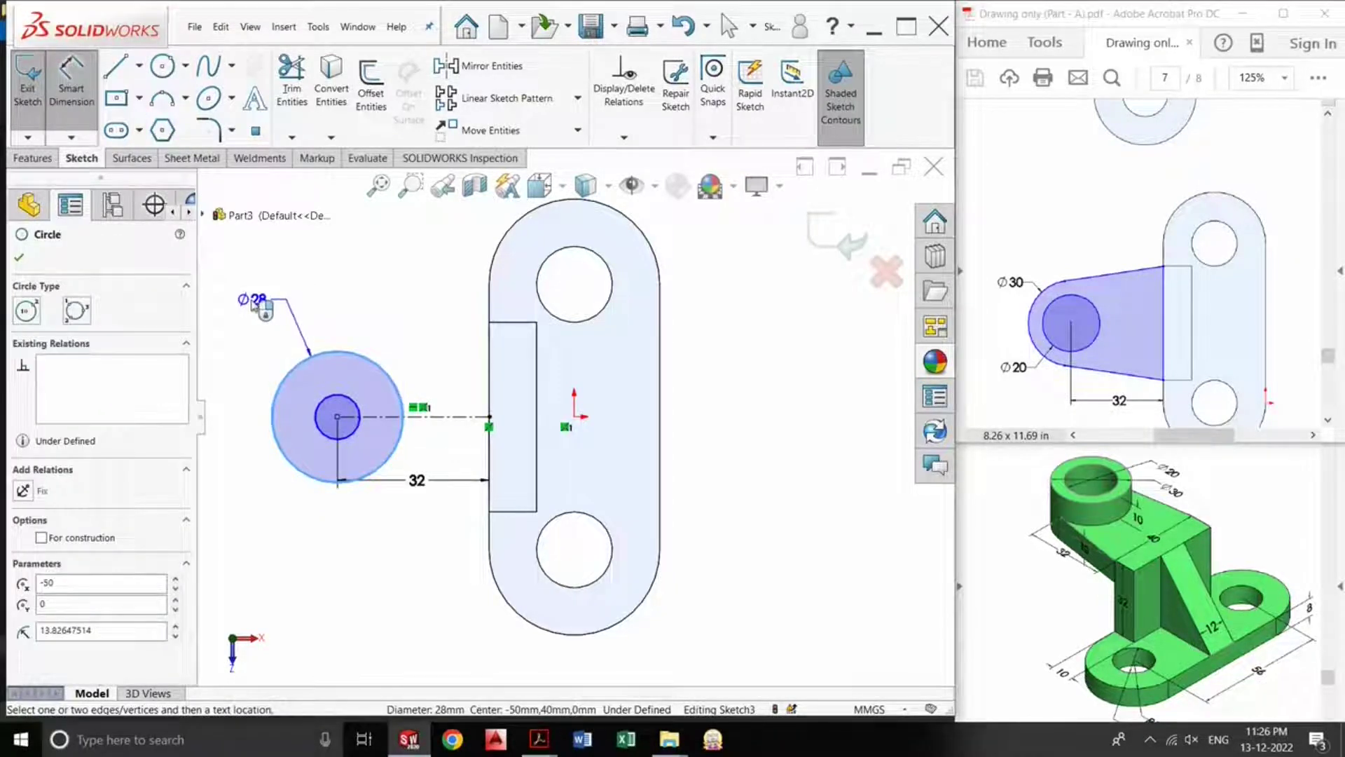
click(252, 300)
text(30)
key(Return)
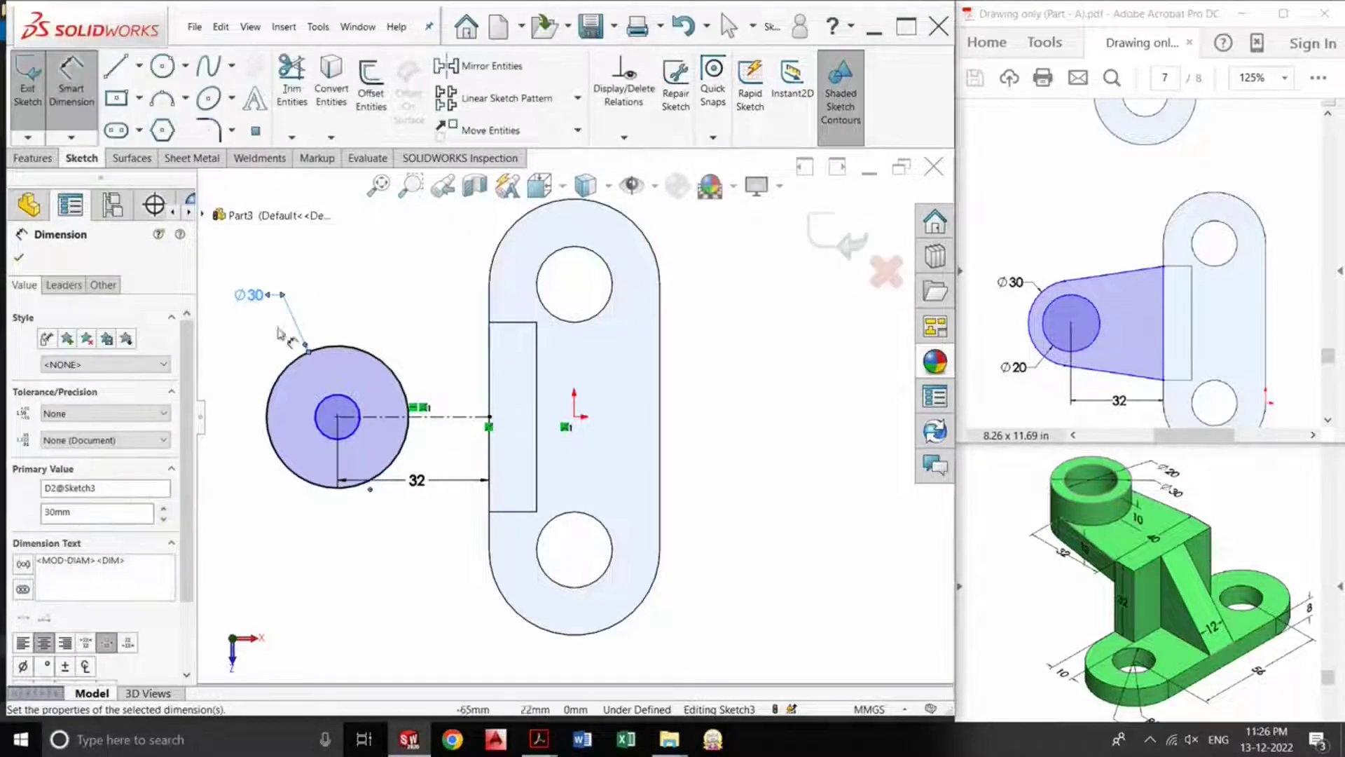
click(323, 440)
click(243, 488)
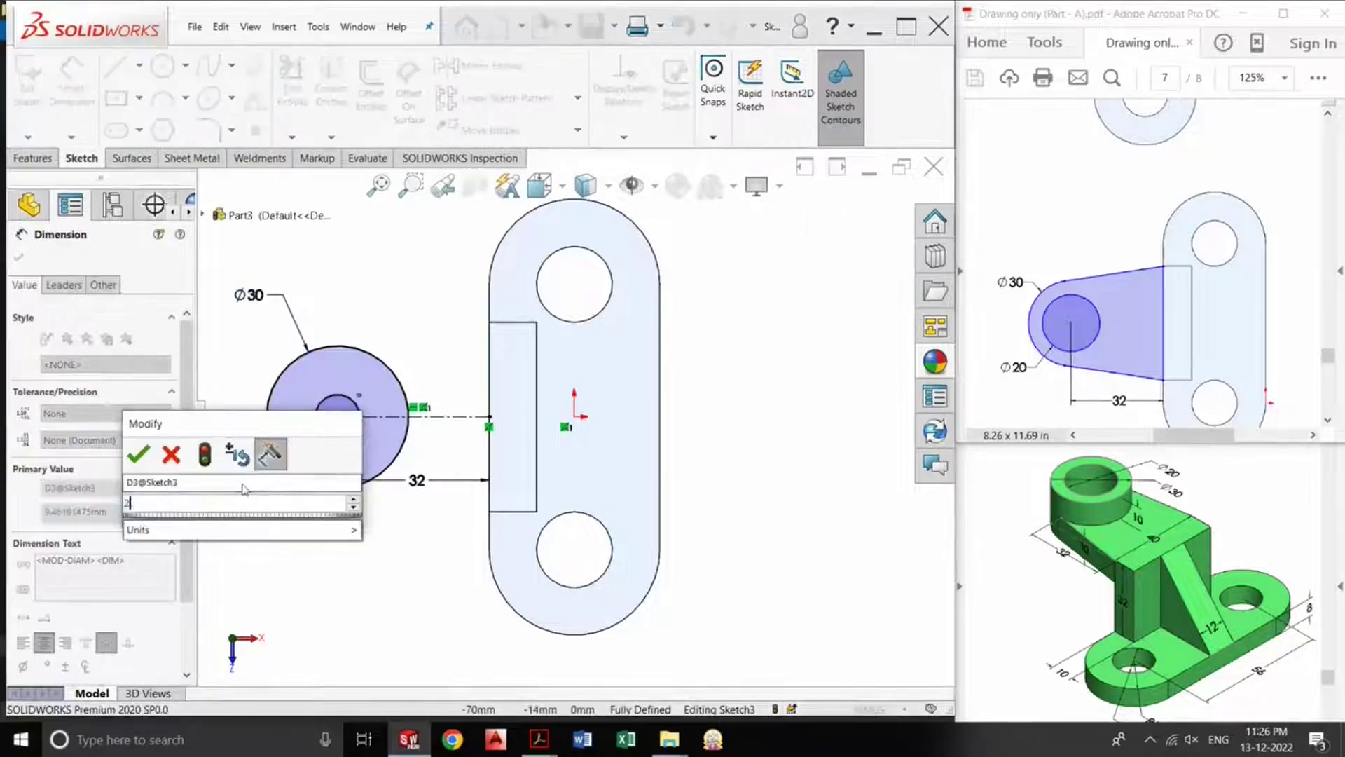
text(20)
key(Return)
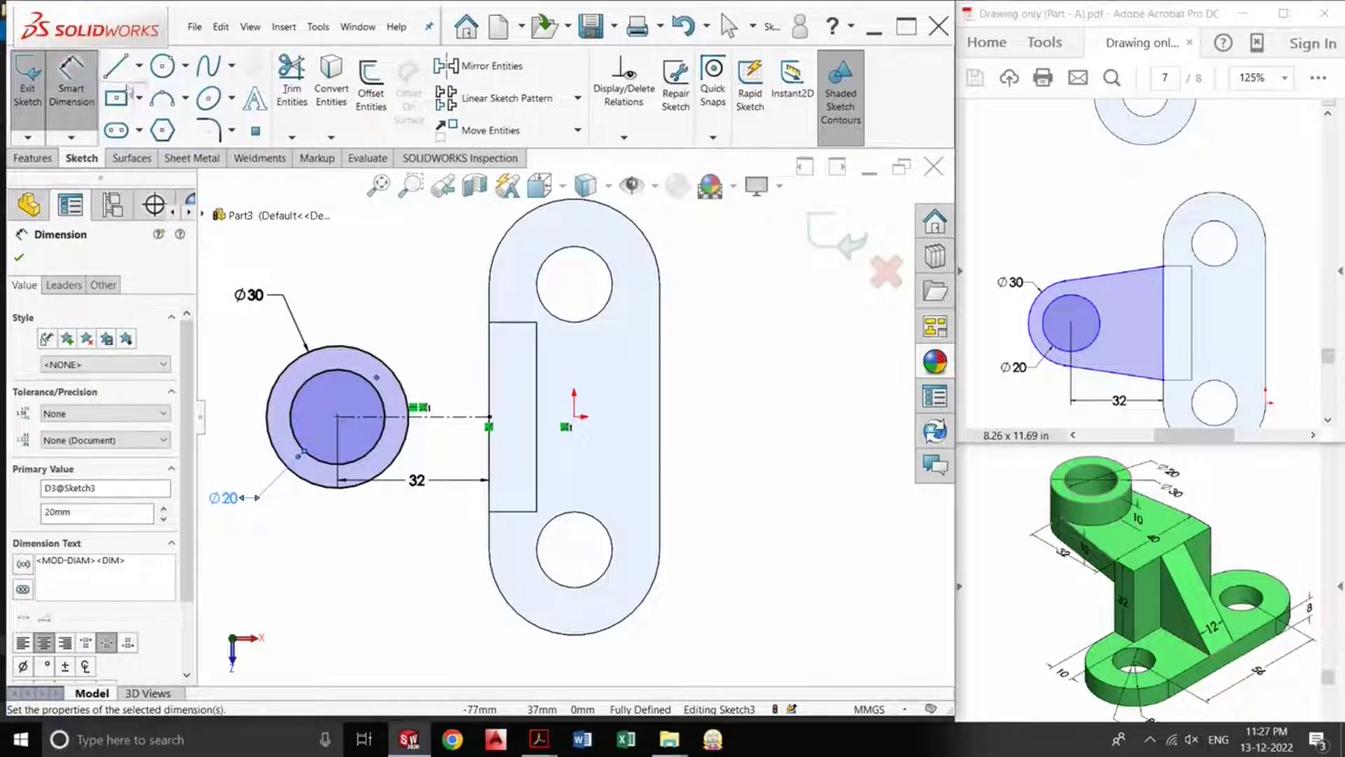
Step: Draw a line down the block's left edge from top to bottom corner
click(127, 69)
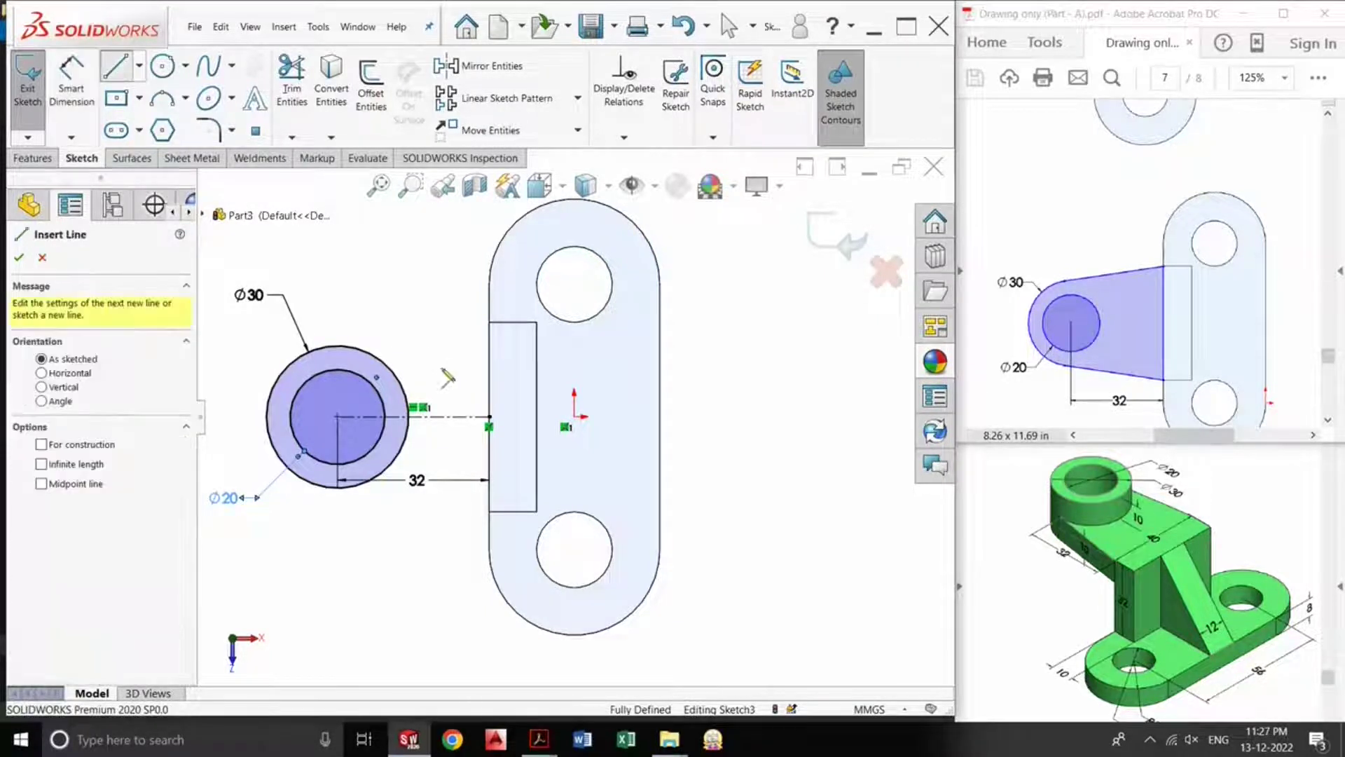
click(489, 322)
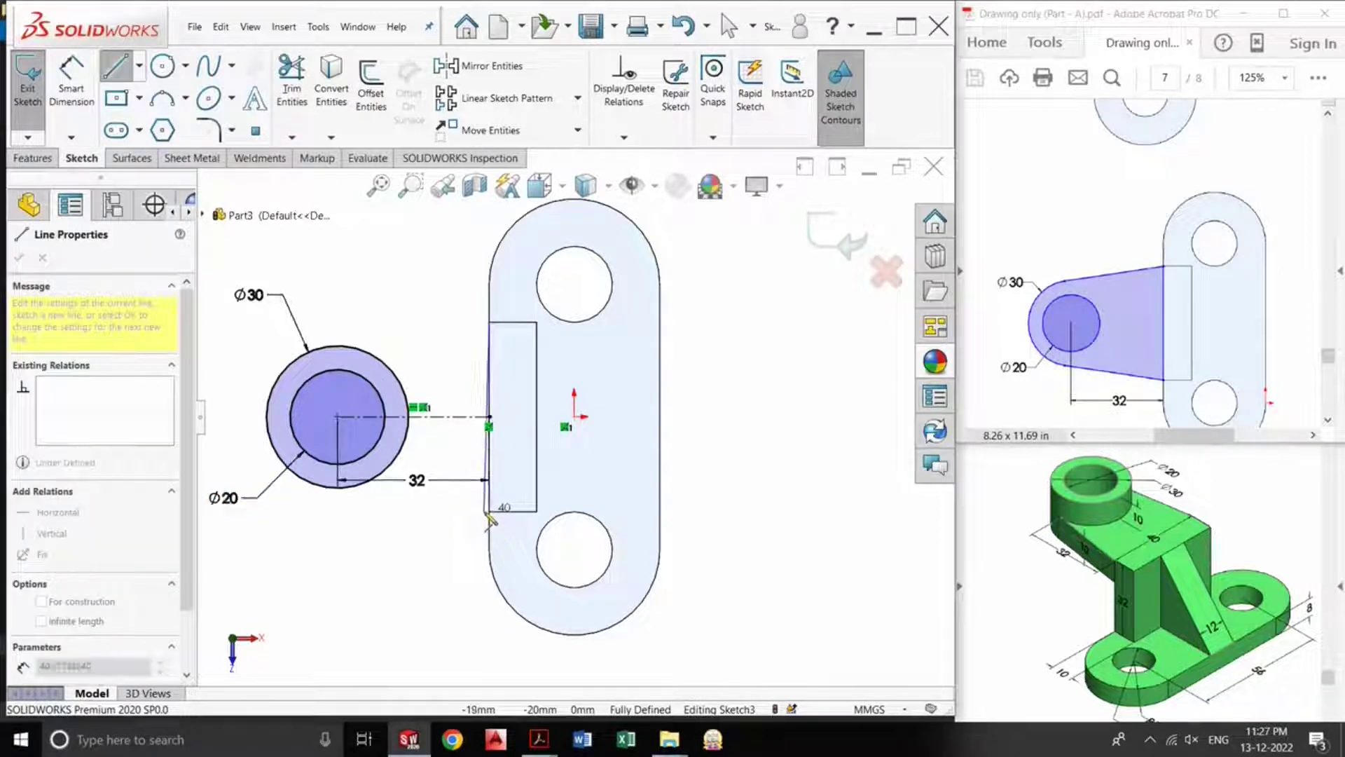
click(489, 511)
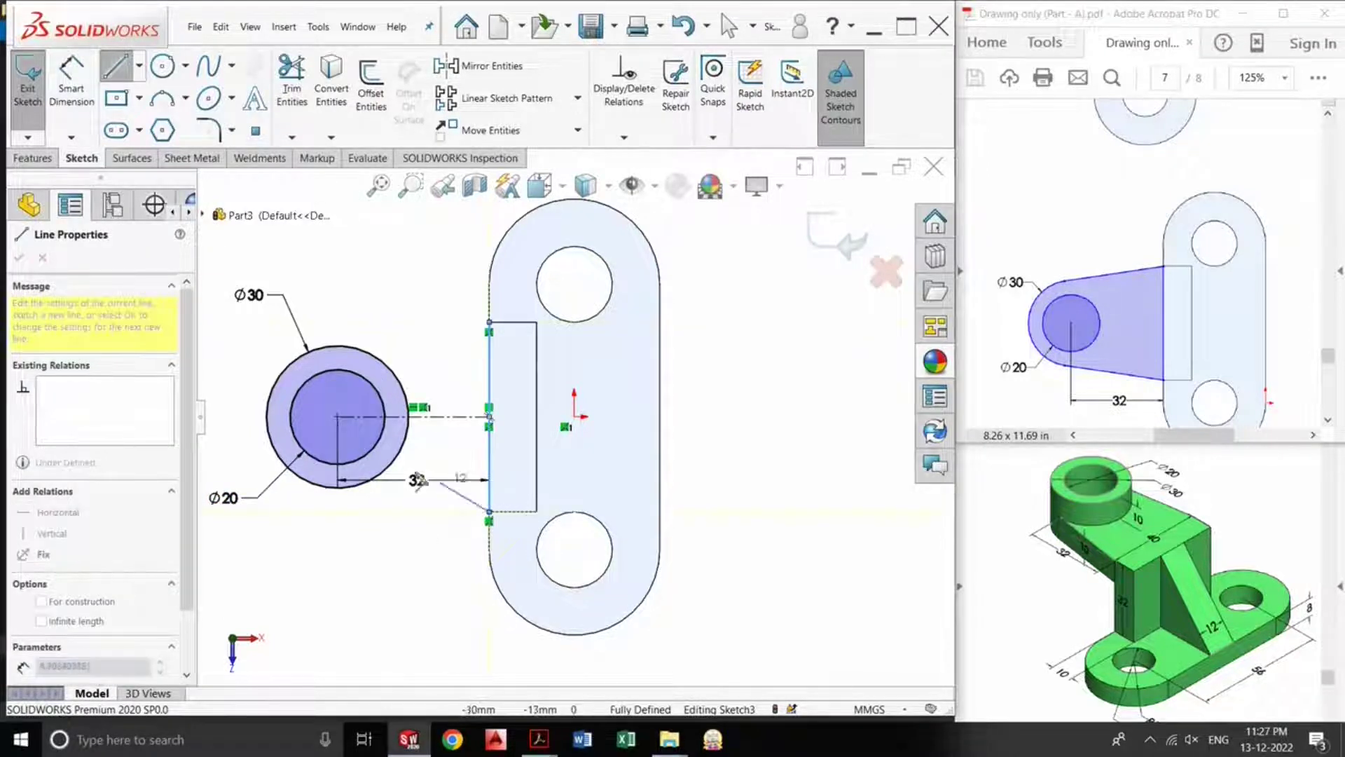
key(Escape)
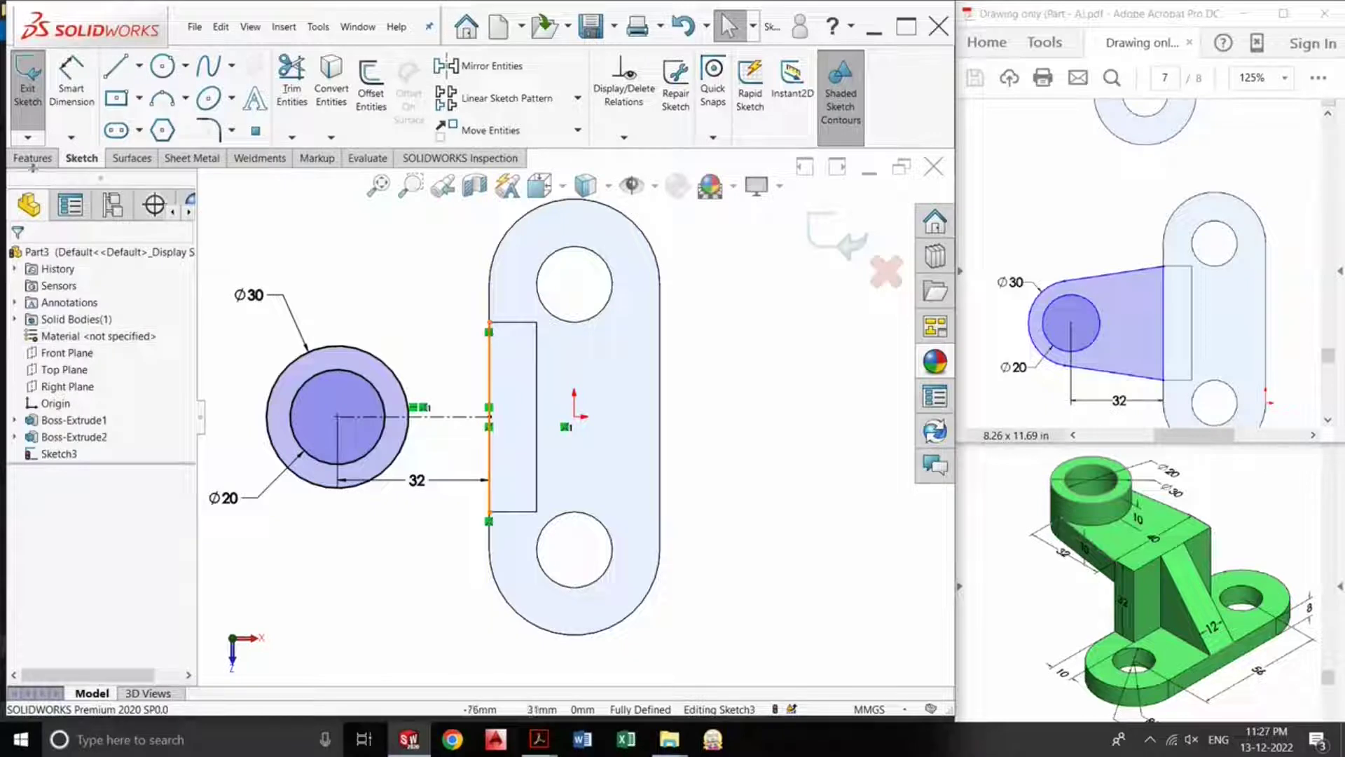
Step: Draw lines from the block's top and bottom corners to the Ø30 circle
click(119, 68)
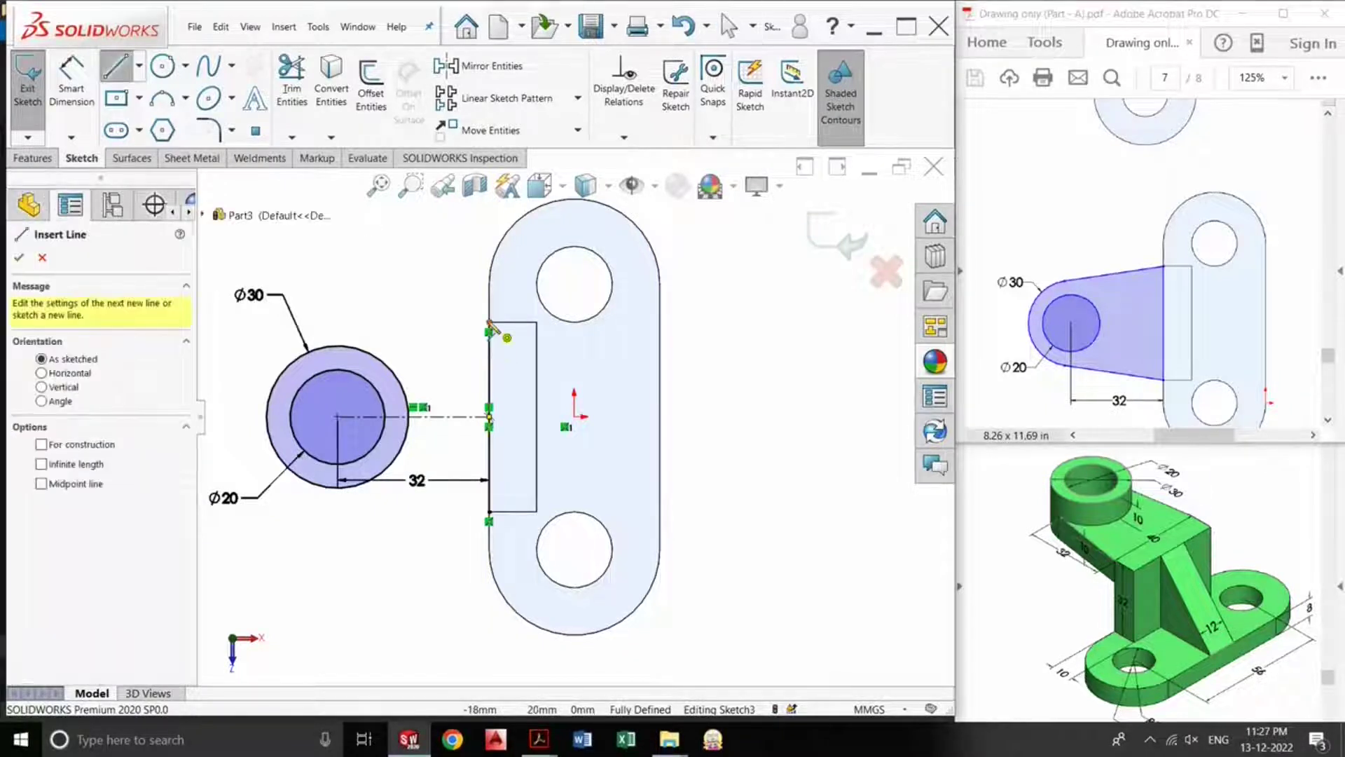
click(489, 324)
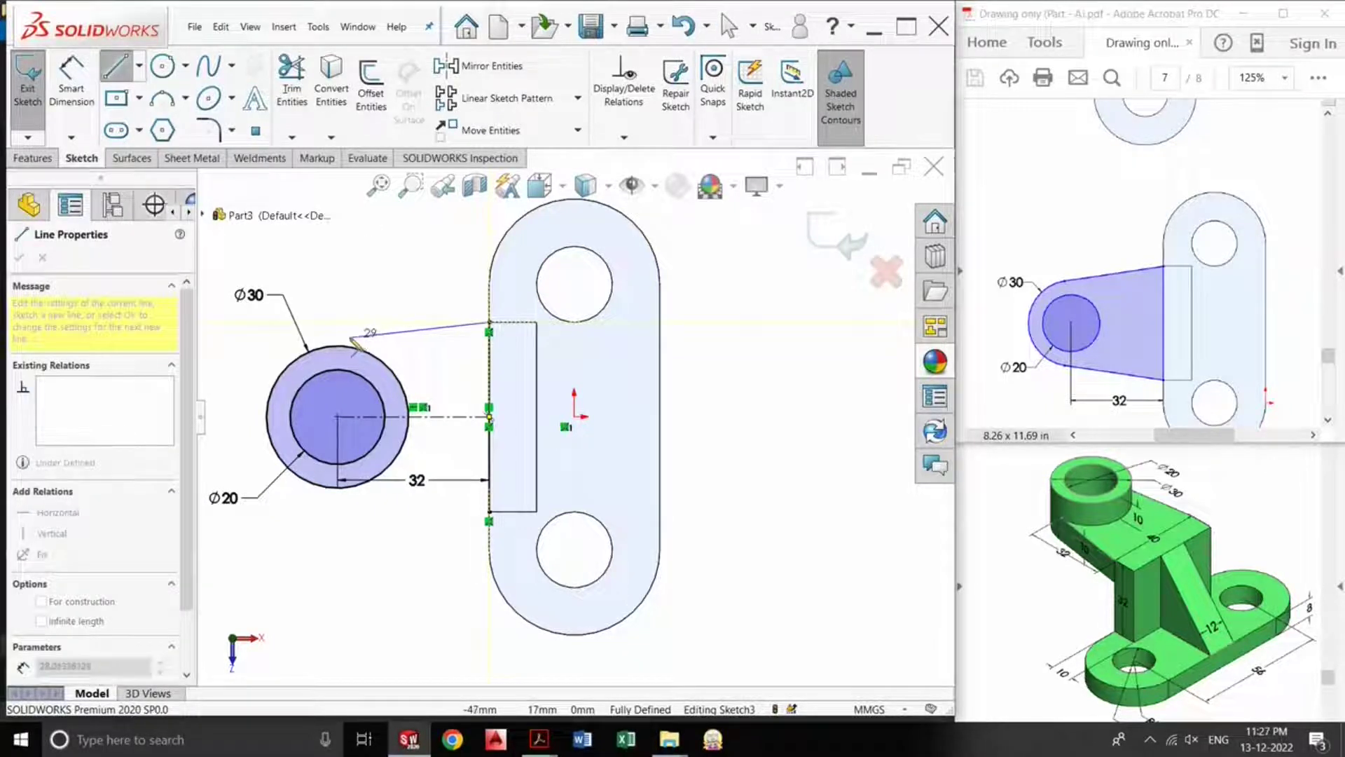
click(360, 339)
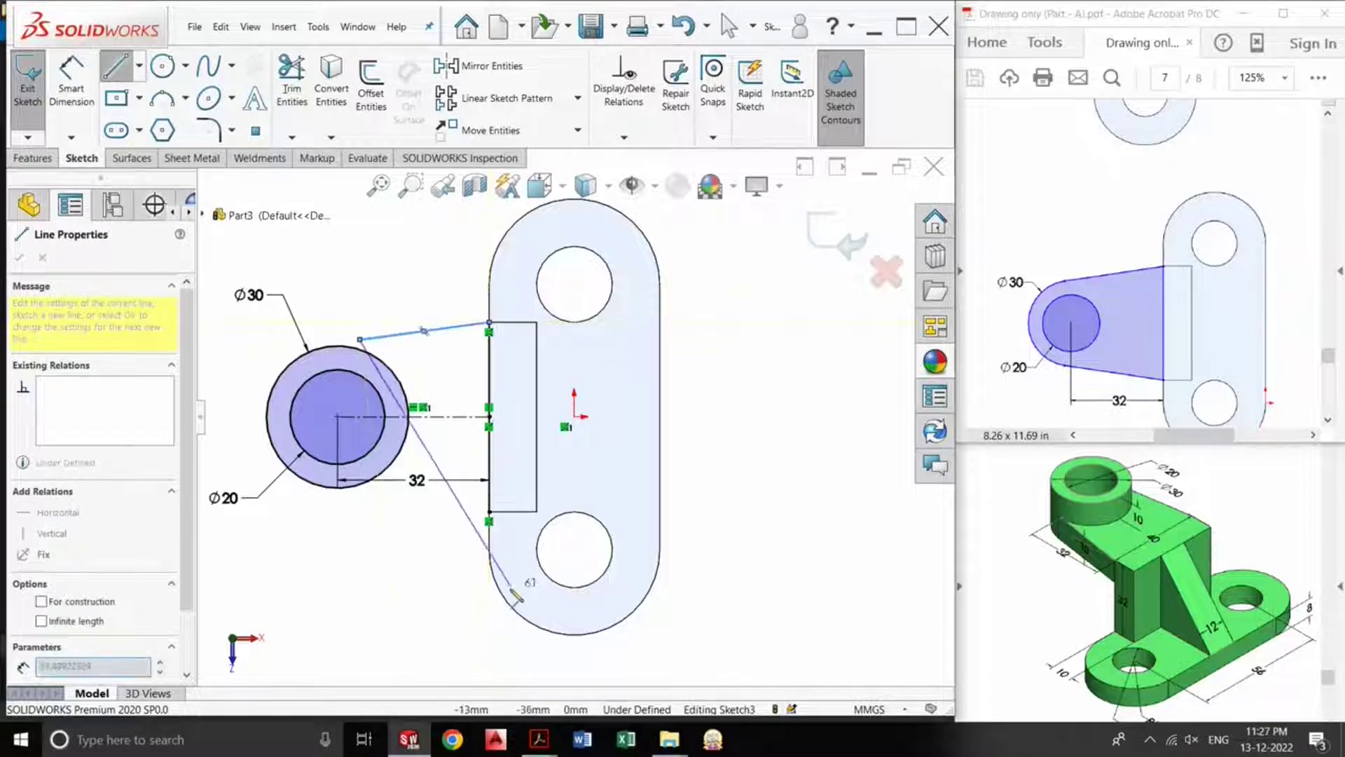
key(Escape)
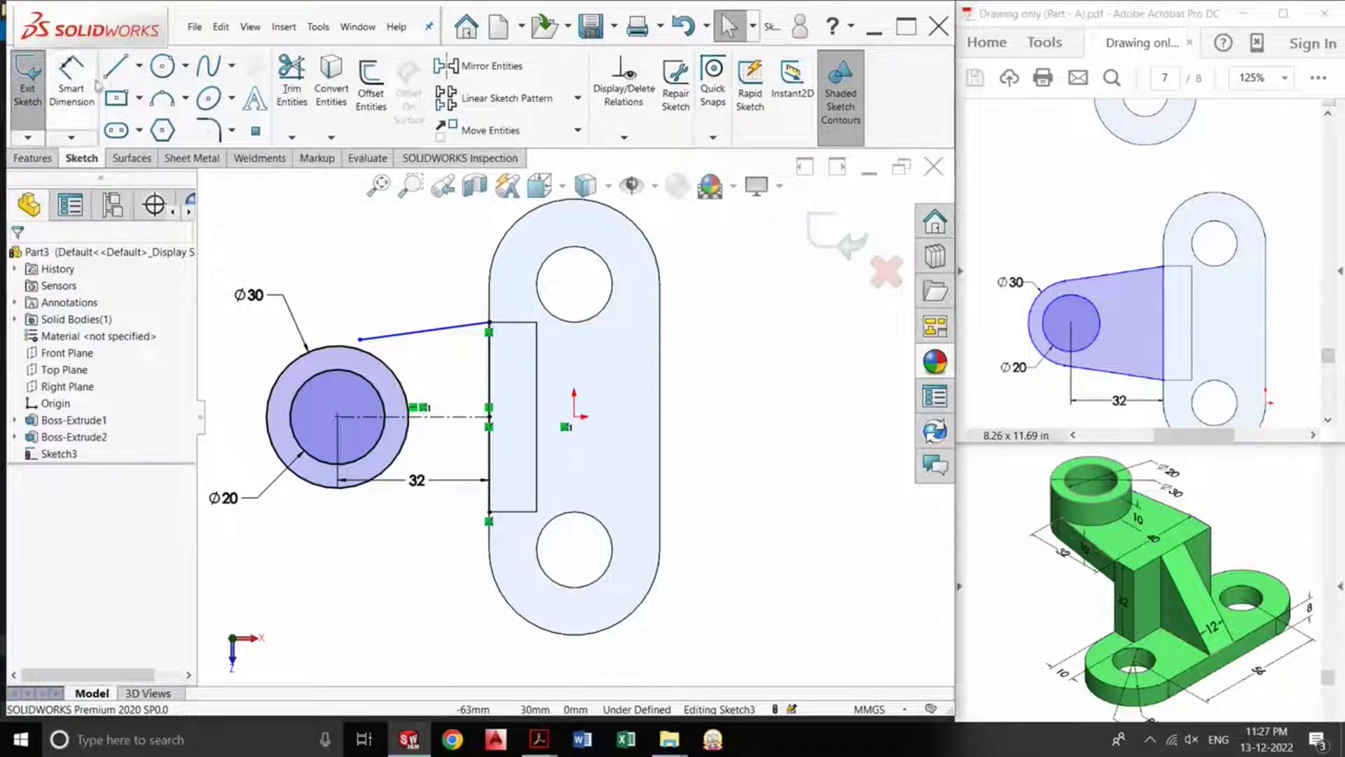
click(117, 68)
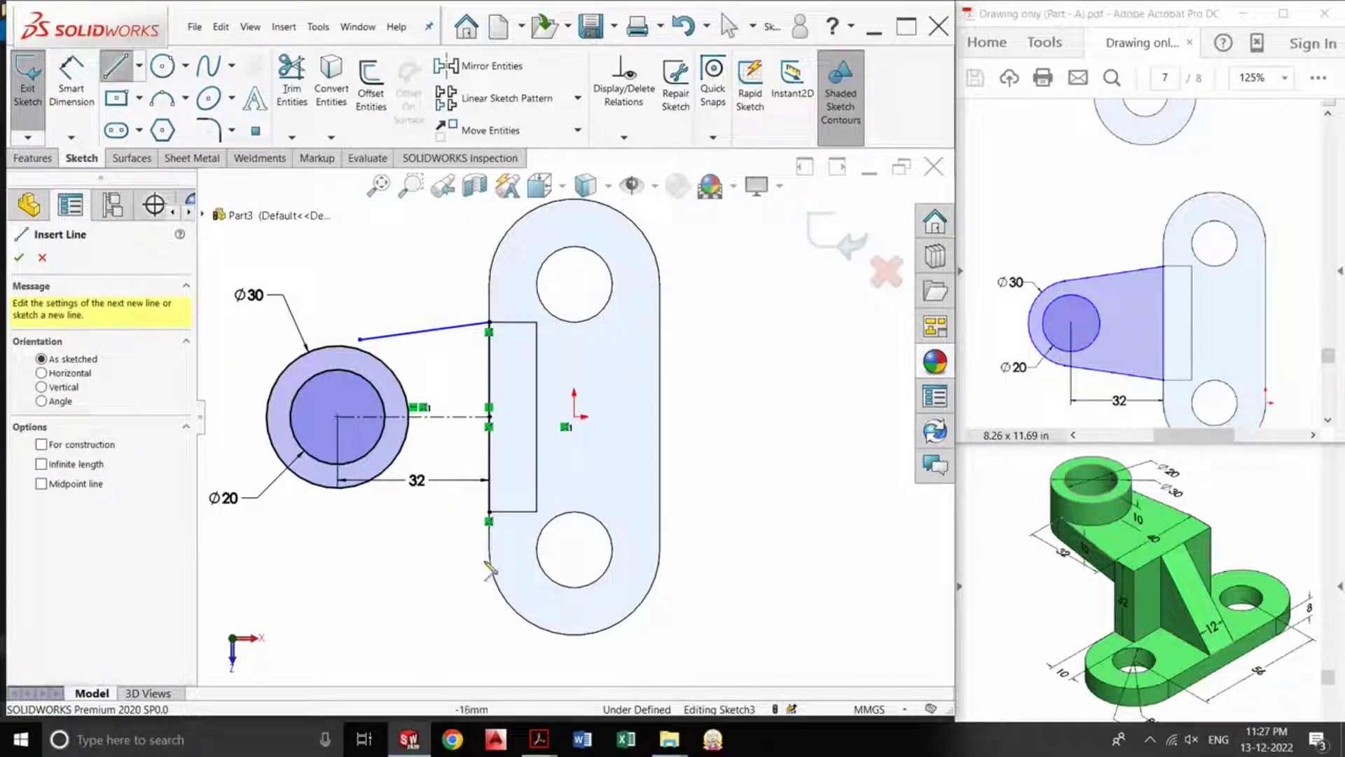
click(489, 512)
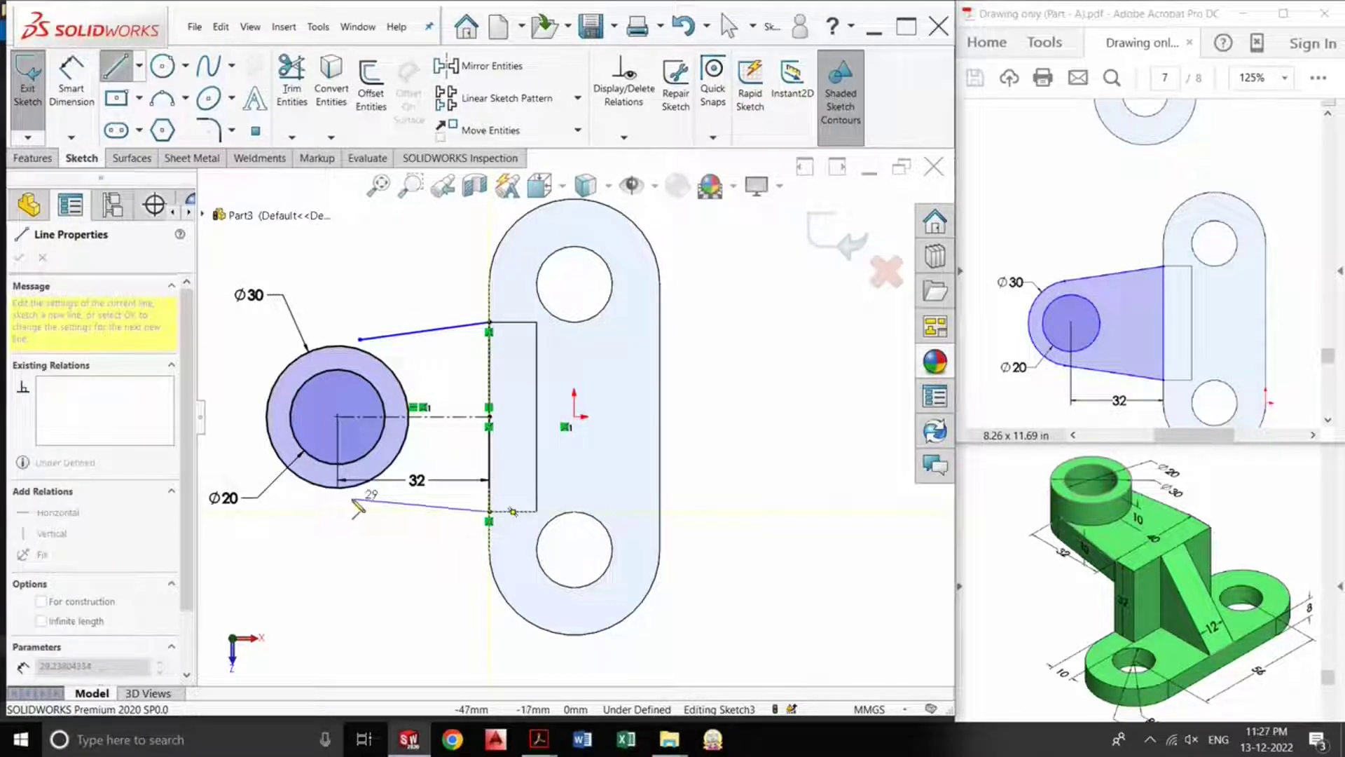
click(351, 498)
key(Escape)
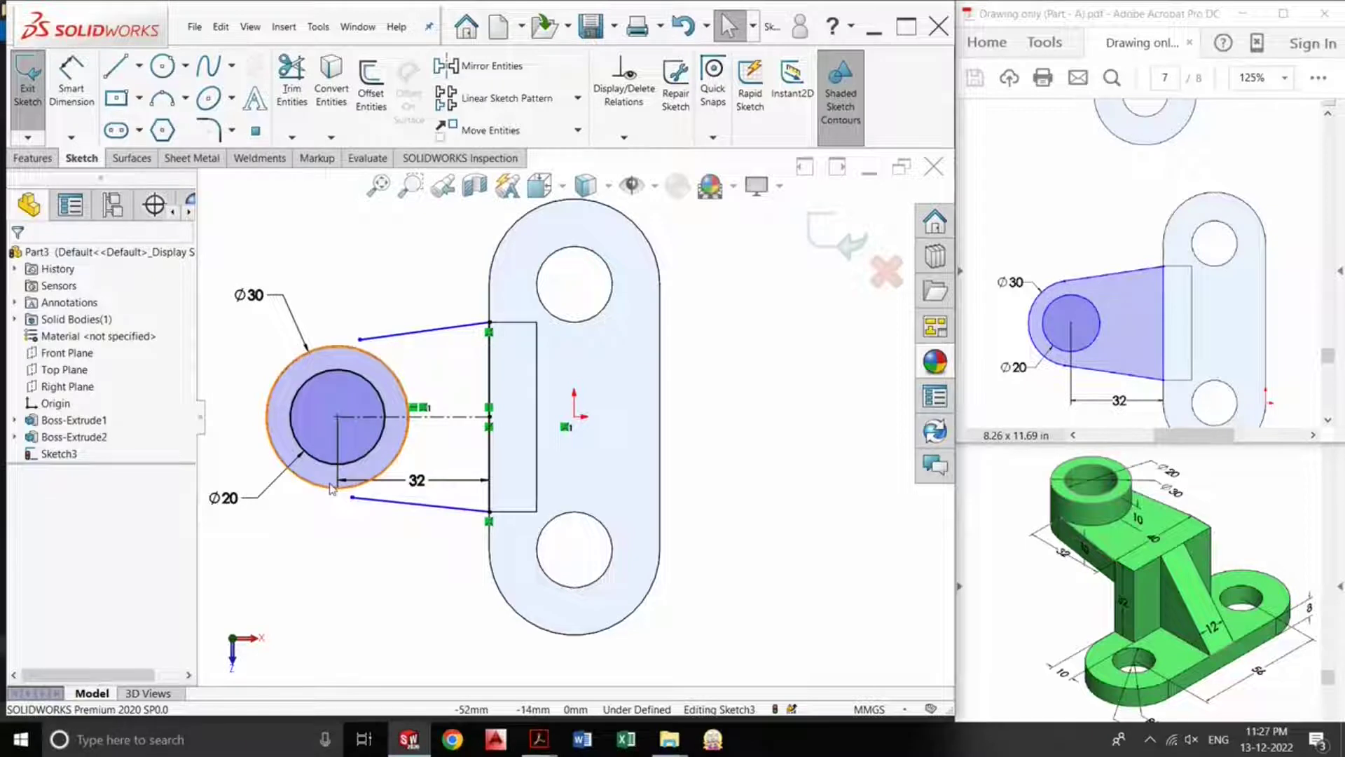
drag(332, 488, 327, 495)
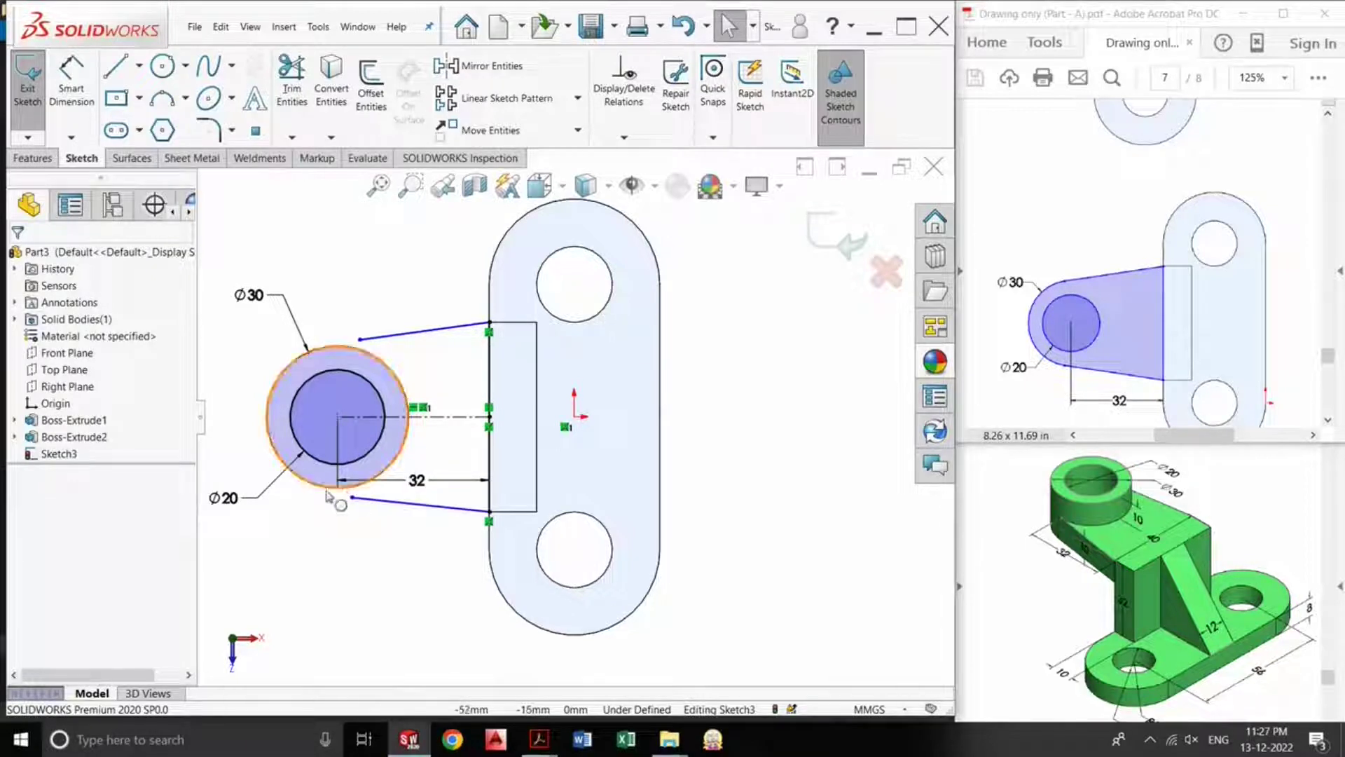
Step: Make the lower and upper connecting lines tangent to the Ø30 circle
click(376, 501)
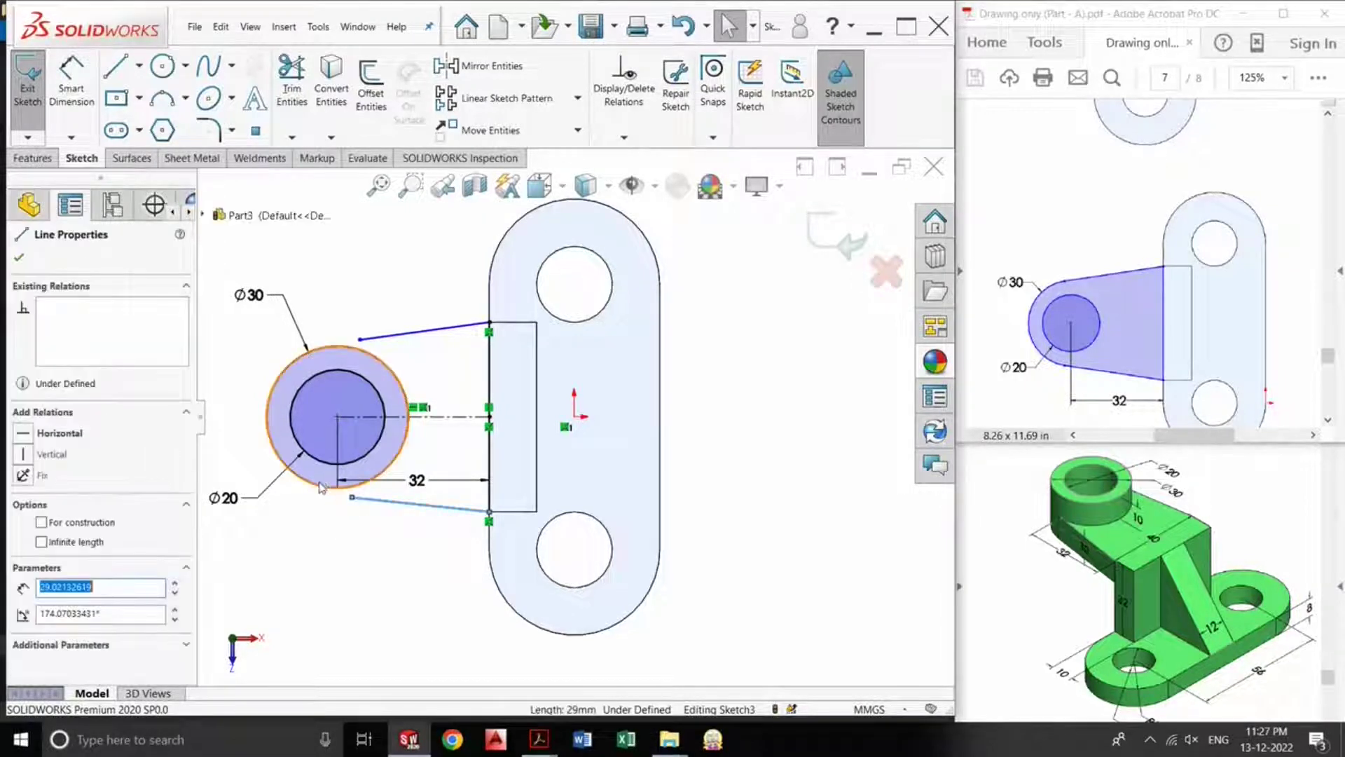
ctrl+click(320, 493)
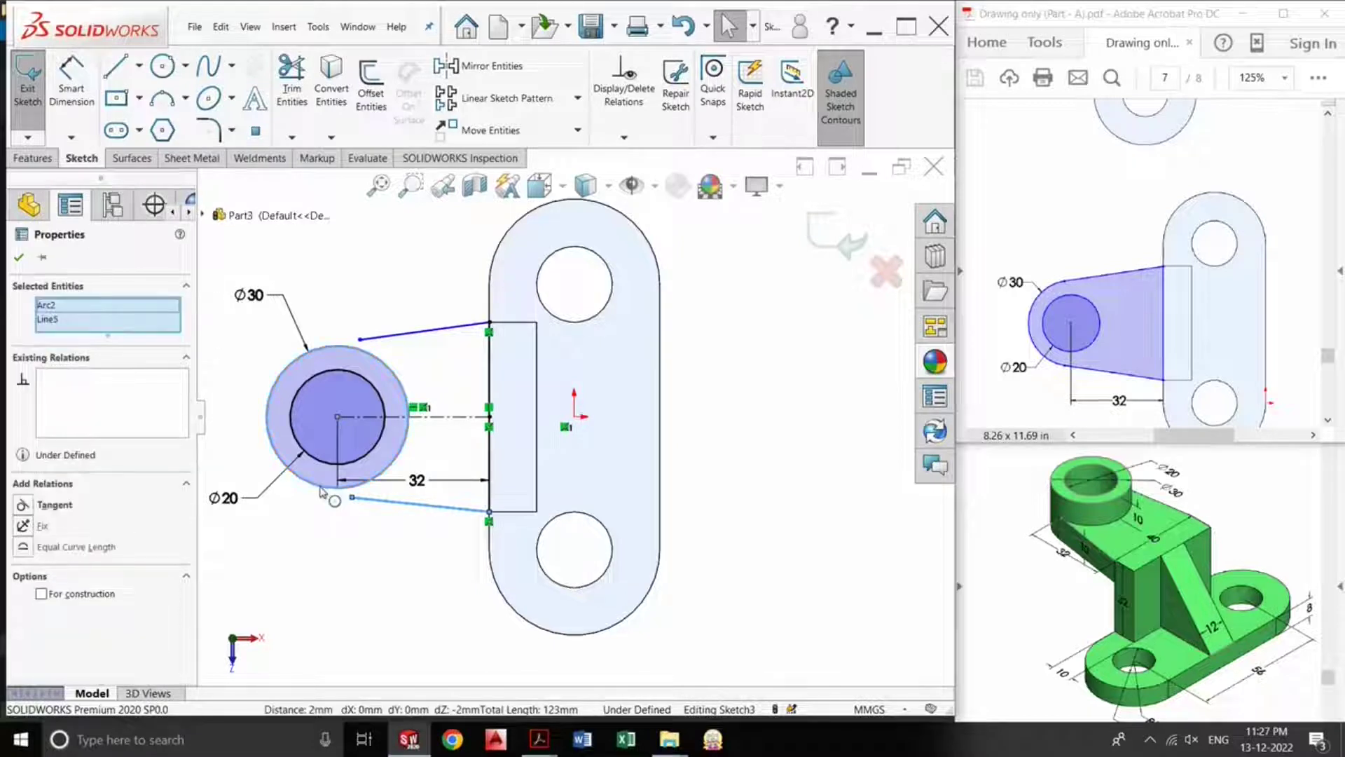
click(53, 505)
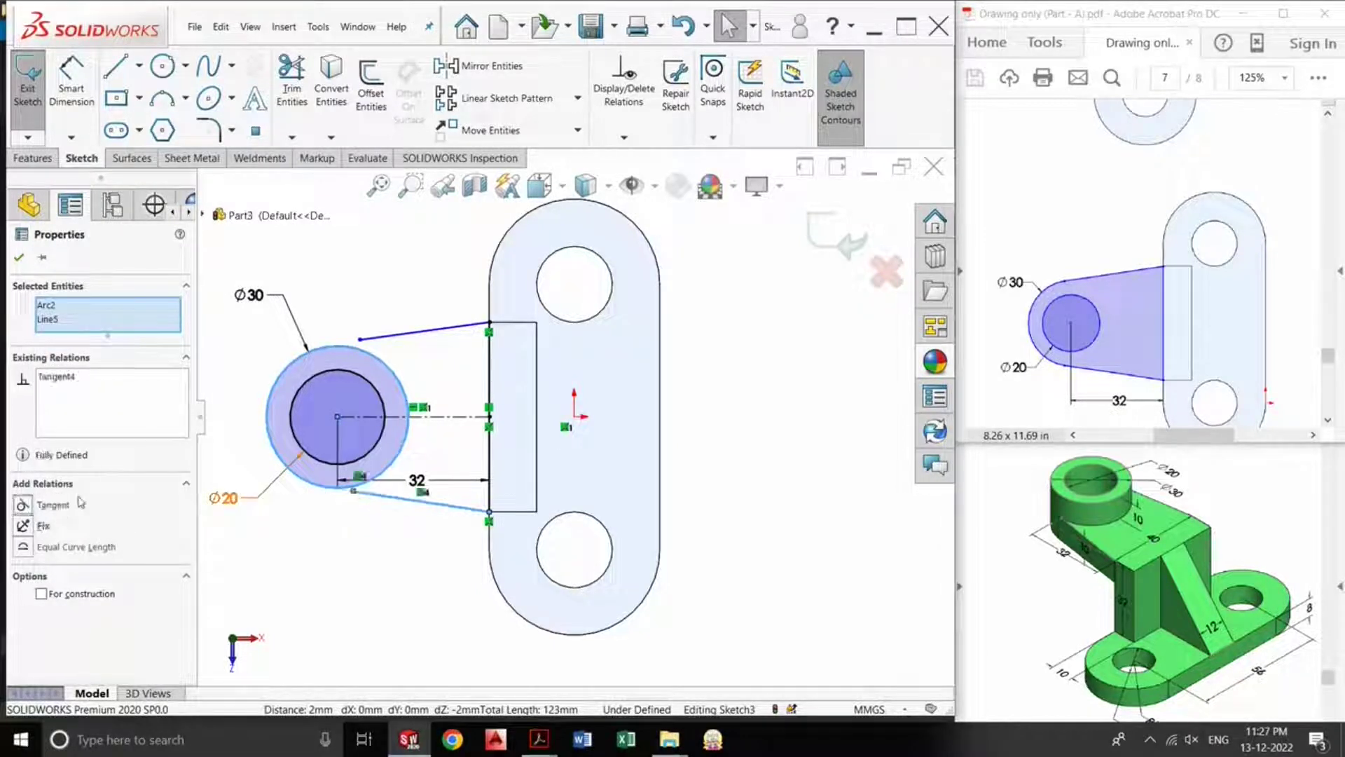
click(418, 339)
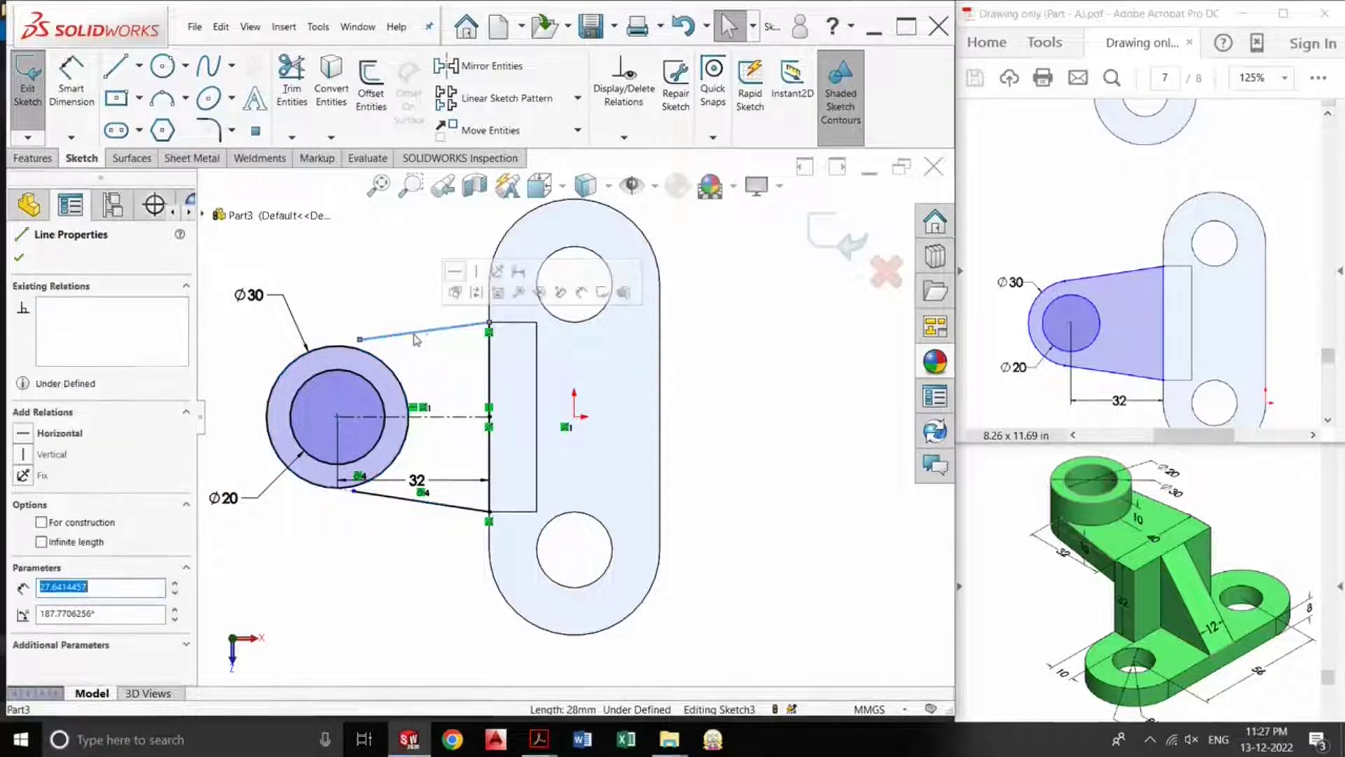
ctrl+click(380, 365)
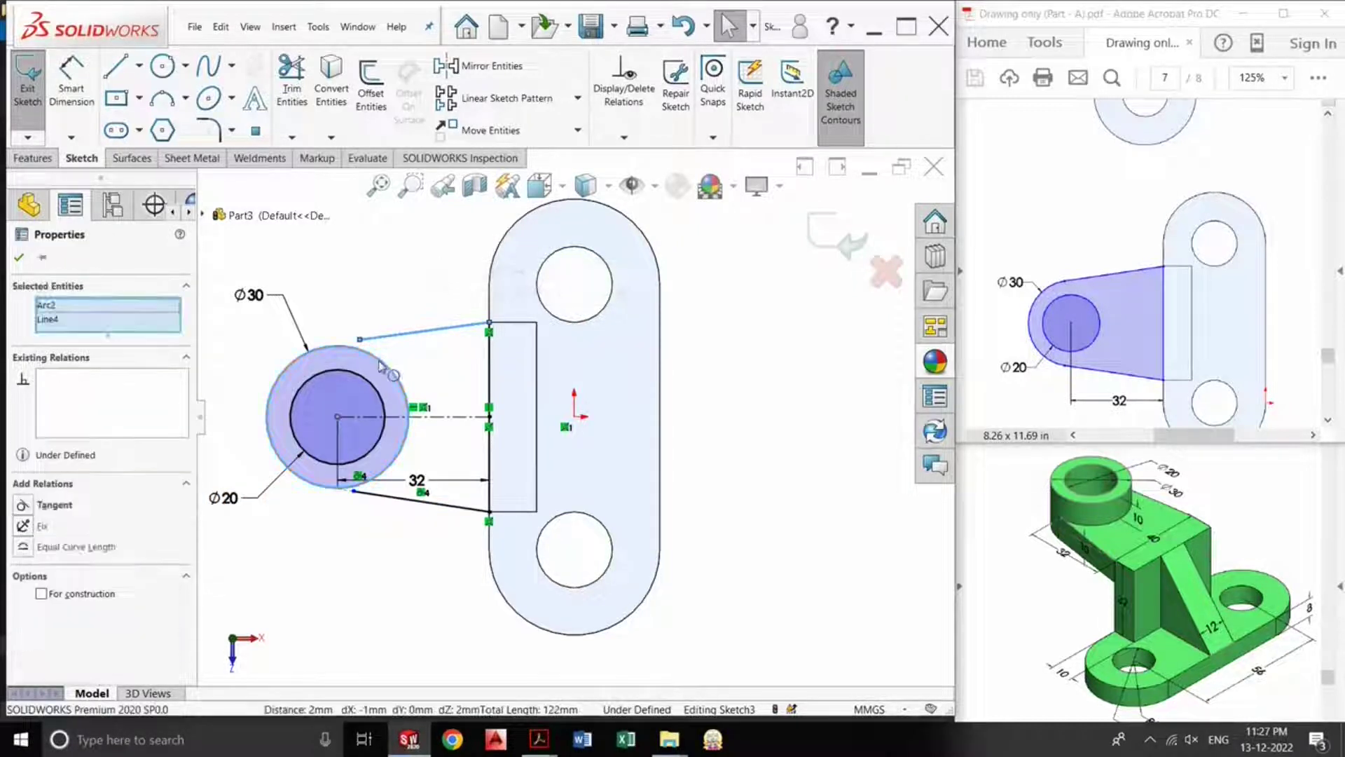
click(68, 510)
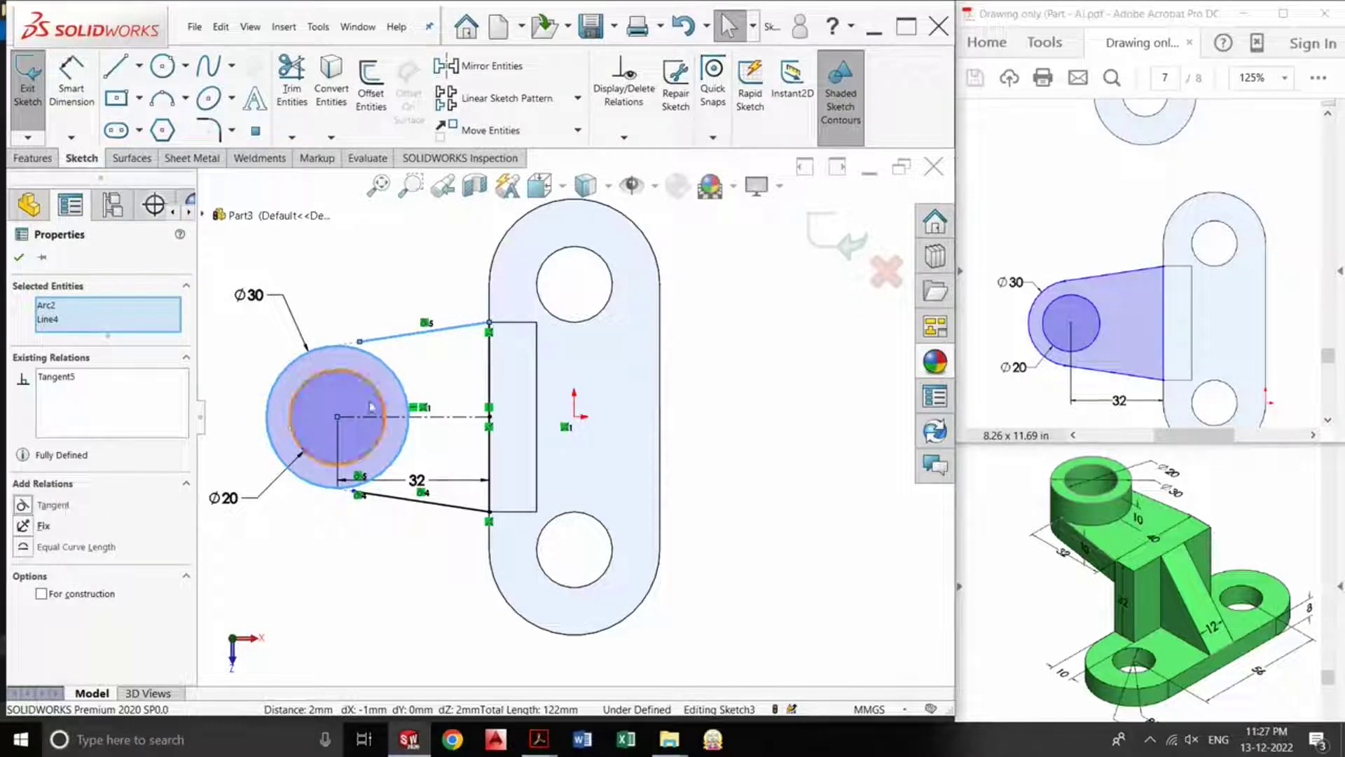
click(293, 138)
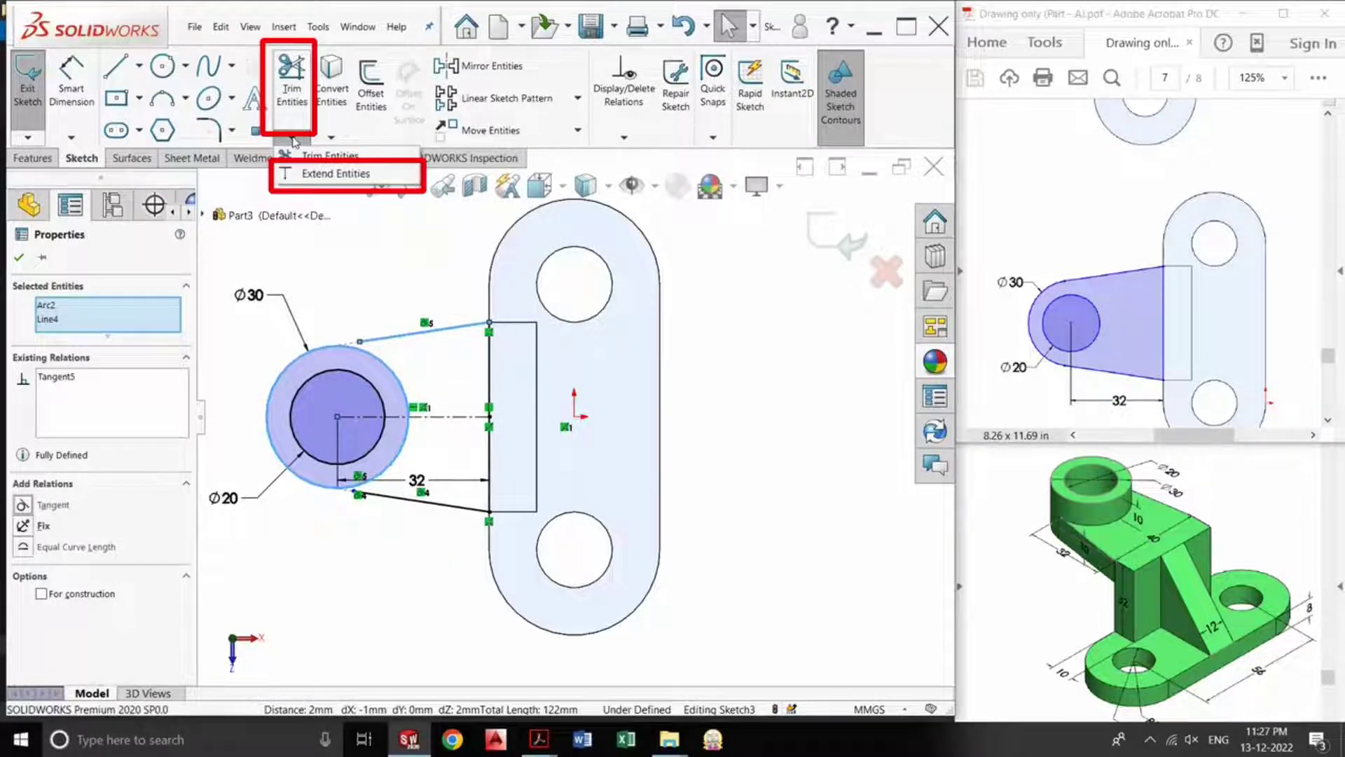
Step: Extend the upper and lower connecting lines to meet the Ø30 circle
click(336, 174)
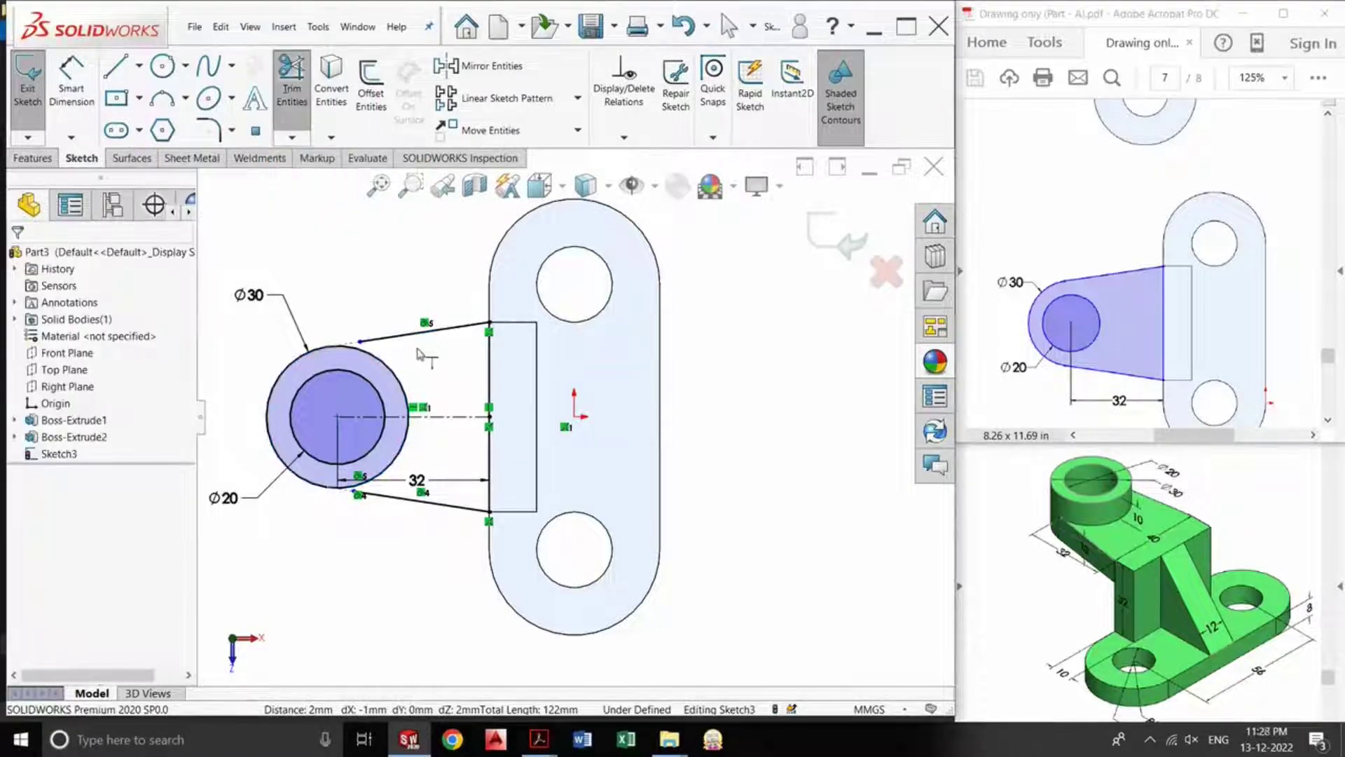
click(396, 336)
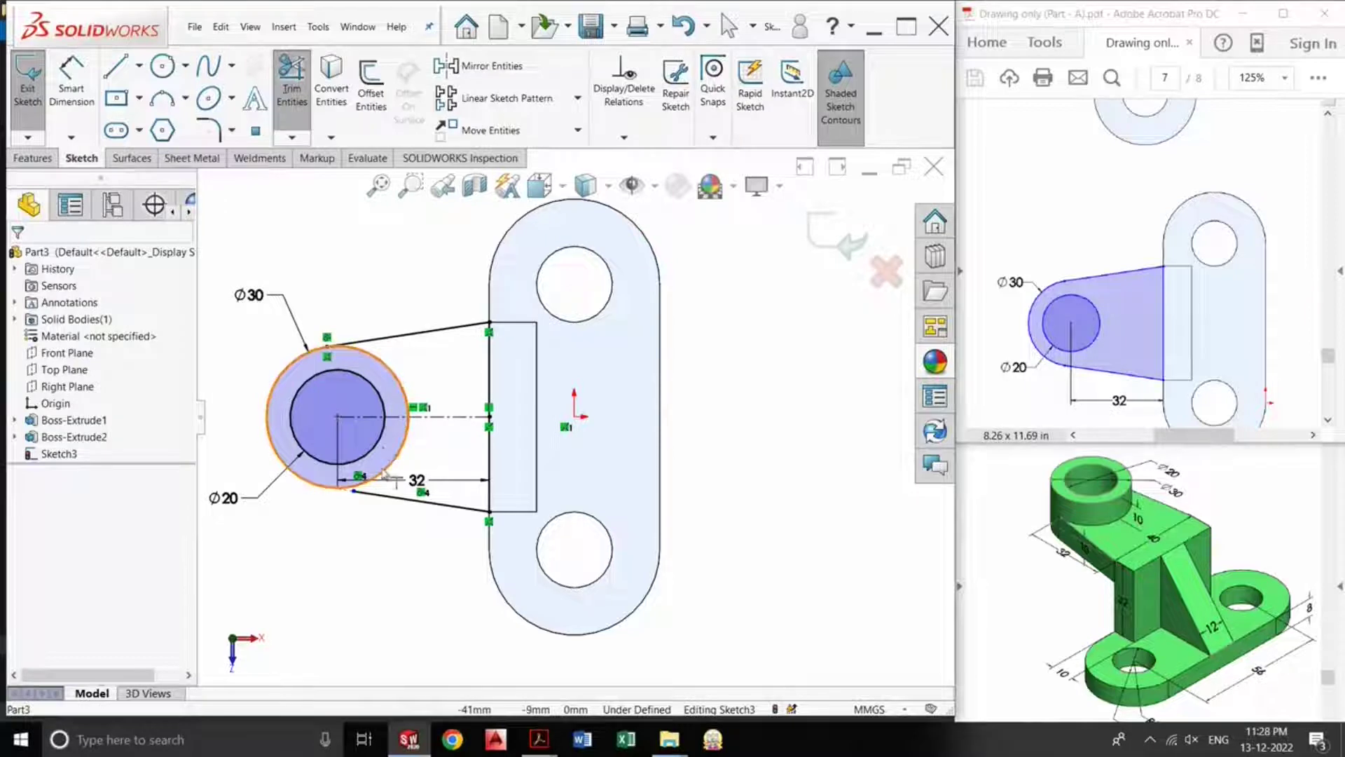
click(375, 494)
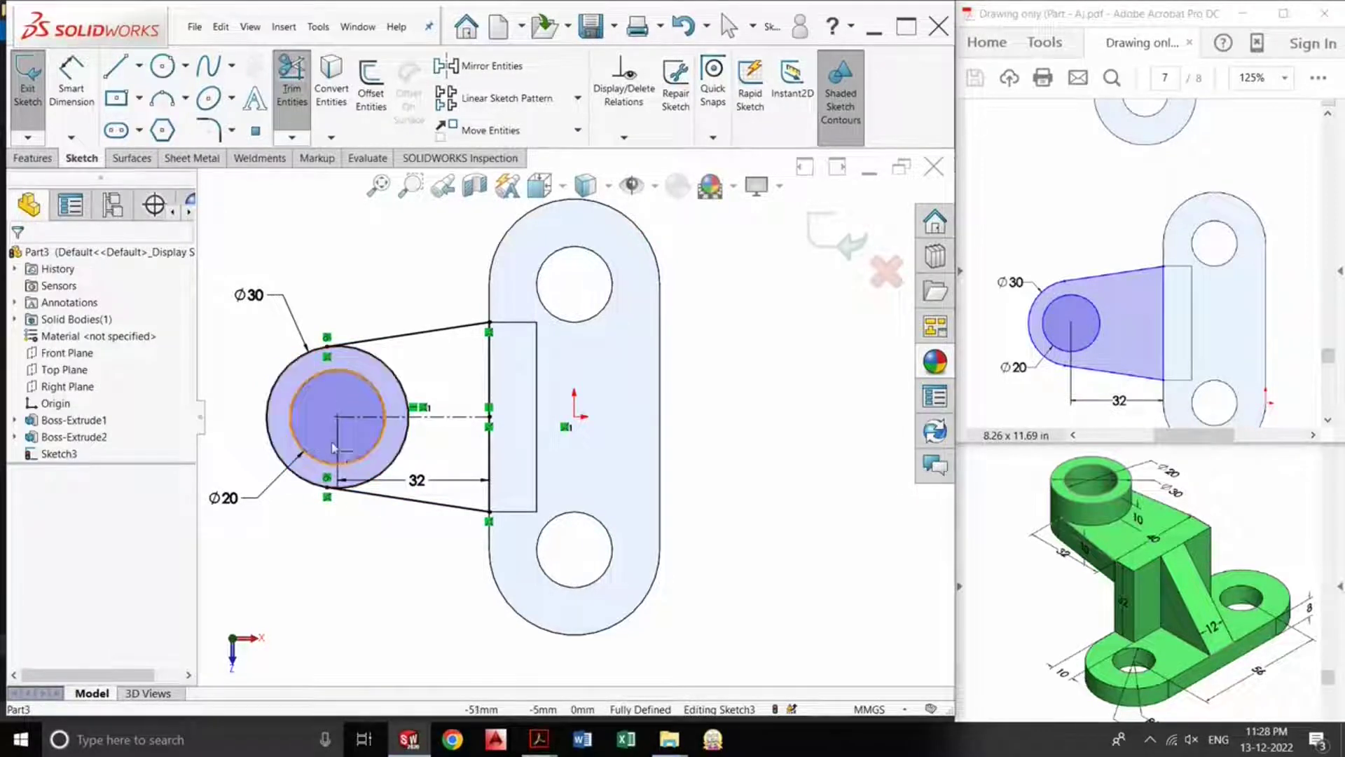
key(Escape)
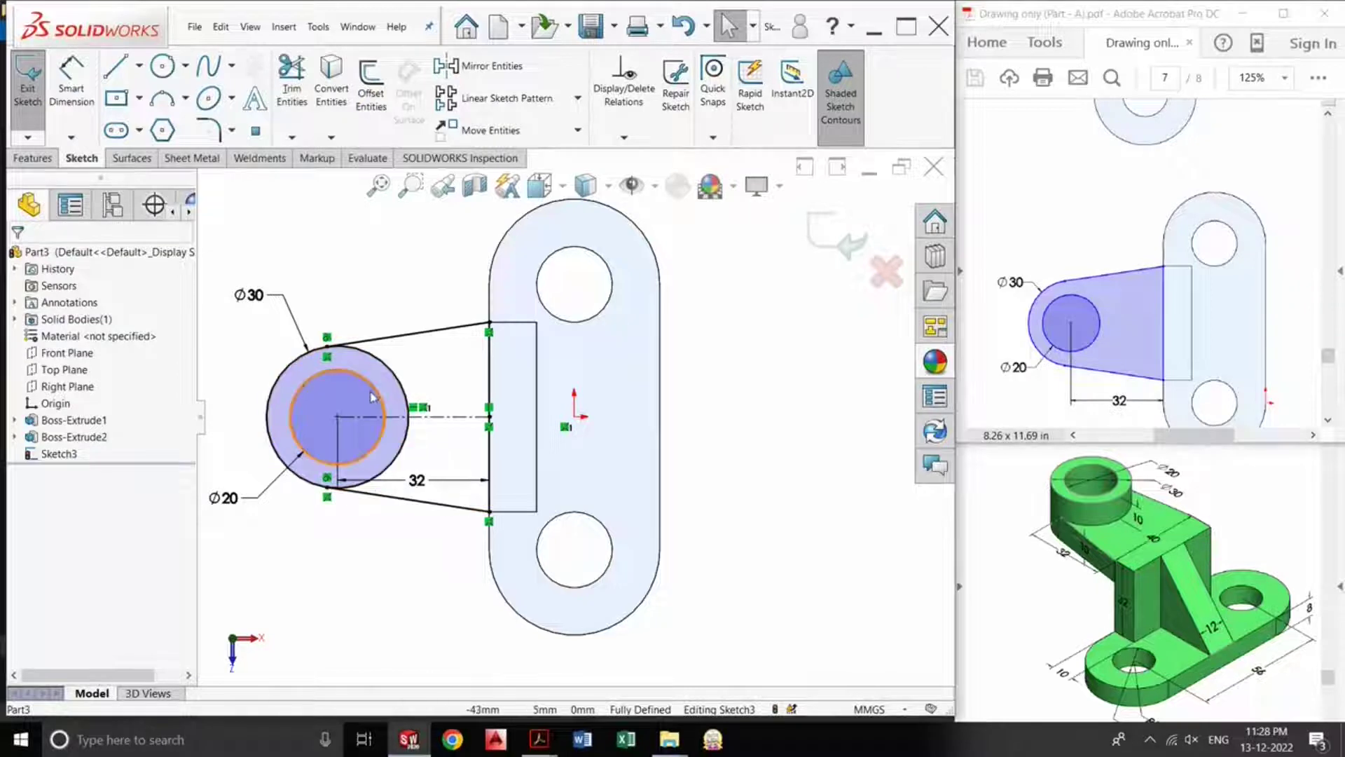
Step: Trim the Ø30 circle's inner arcs and move the 32 dimension below the arm
click(296, 86)
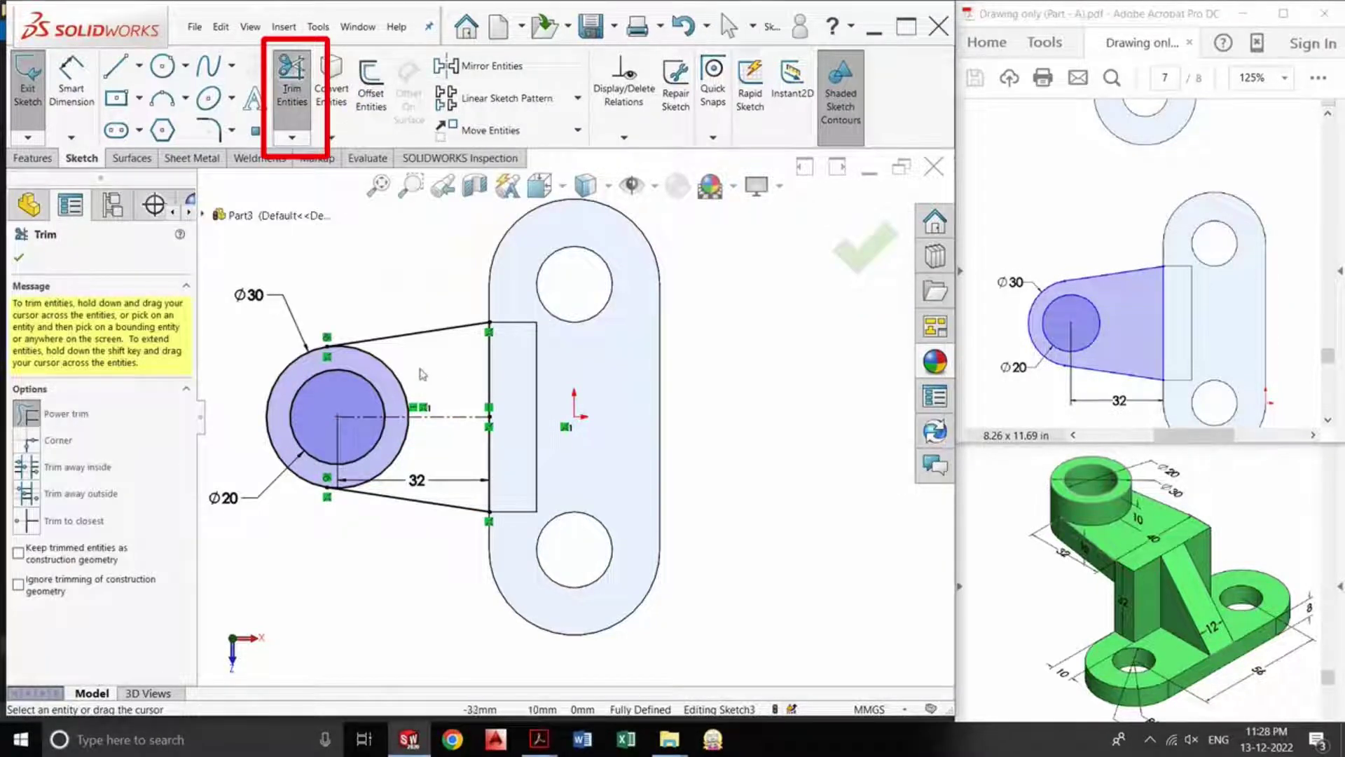
click(388, 368)
click(404, 444)
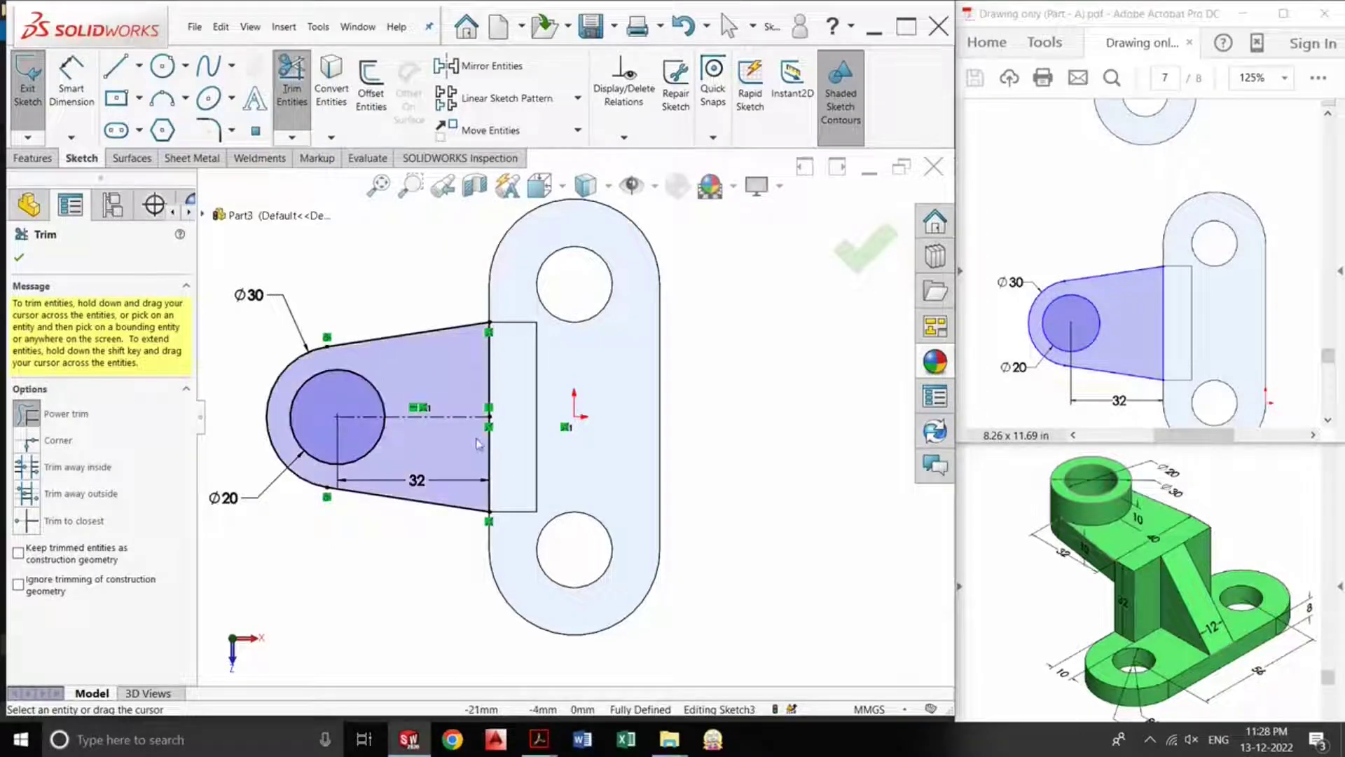
key(Escape)
click(451, 416)
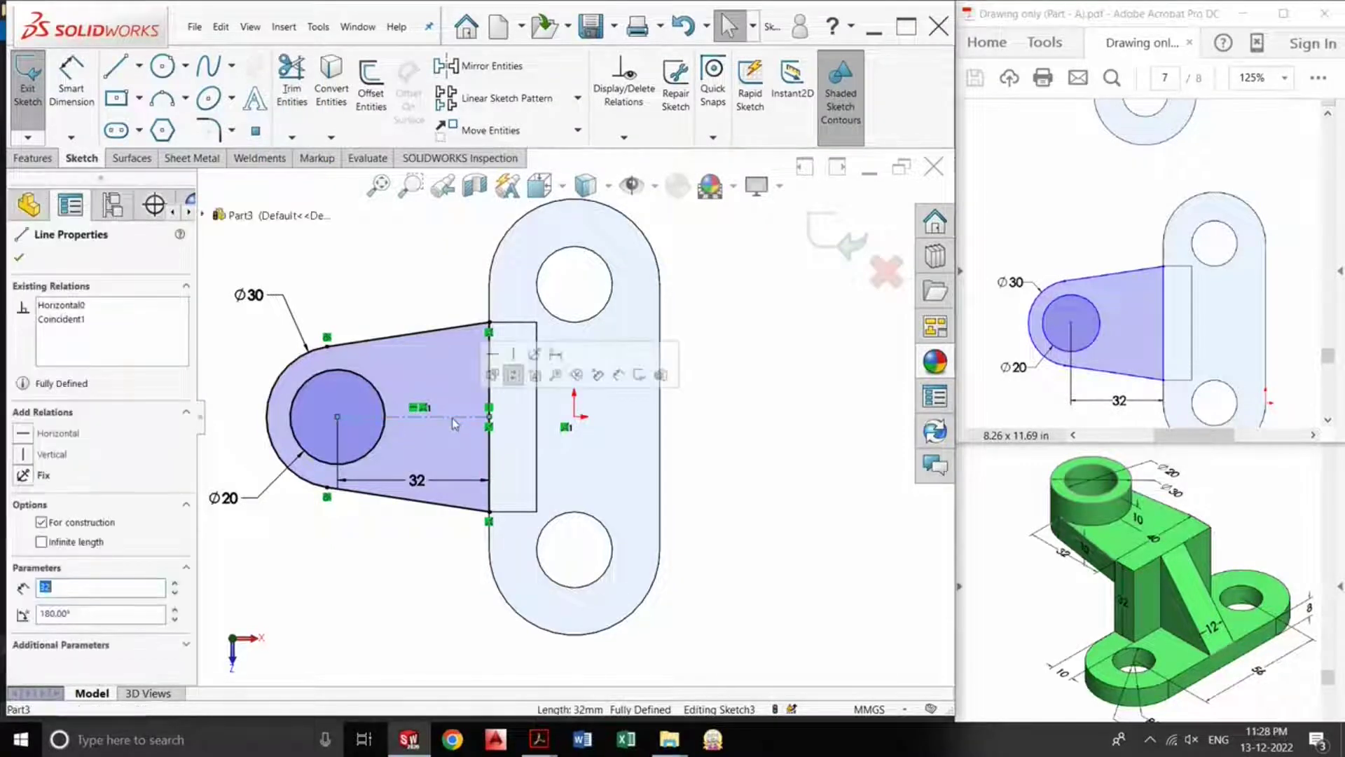
key(Delete)
key(Escape)
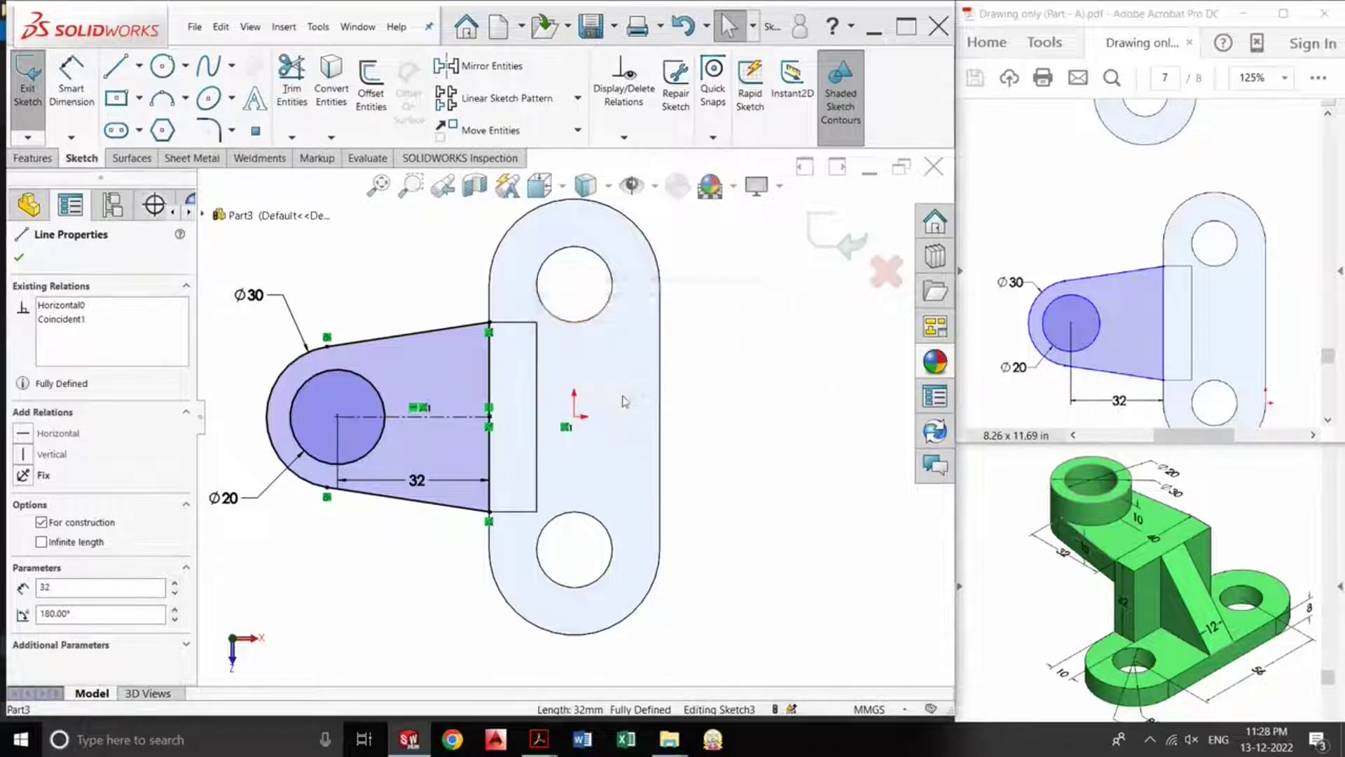
drag(419, 484, 399, 549)
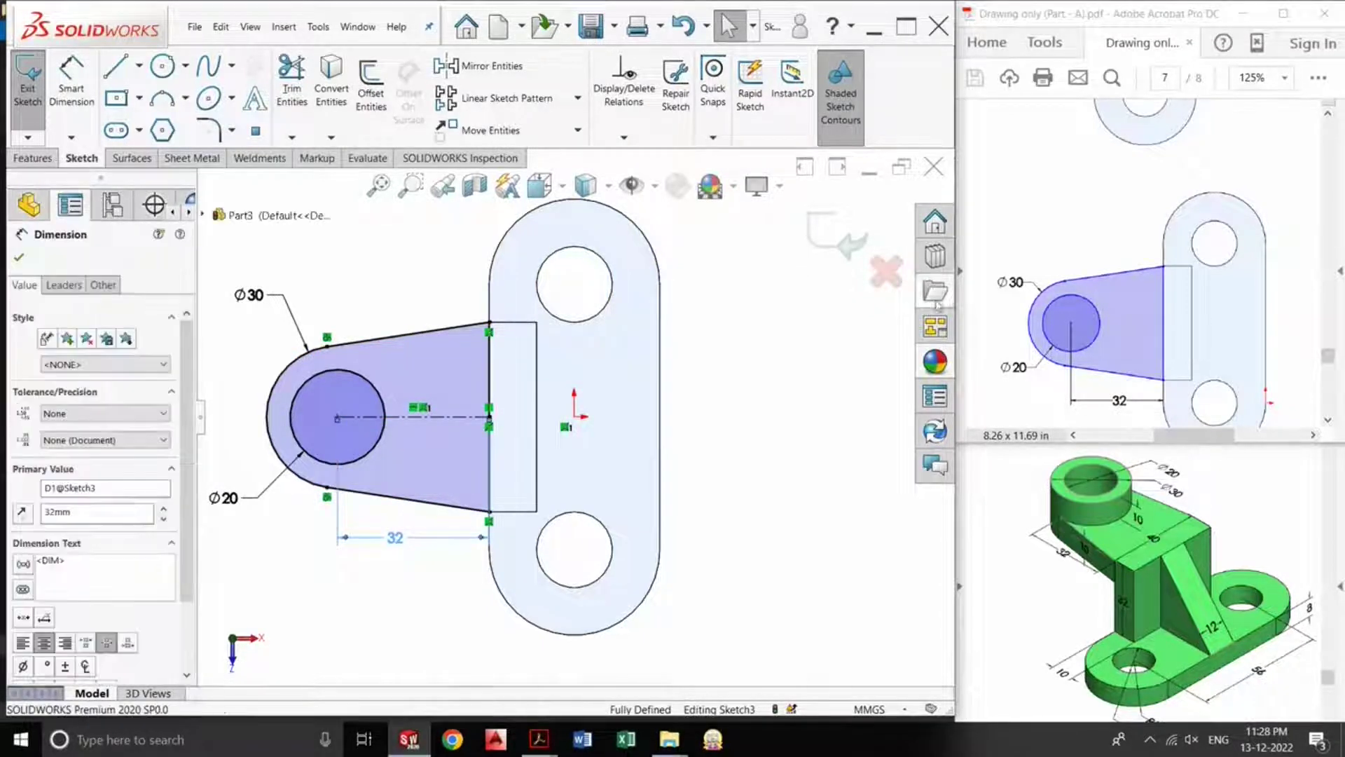
Step: Reverse the extrusion direction and extrude the arm profile 10 mm instead of 32 mm
click(693, 430)
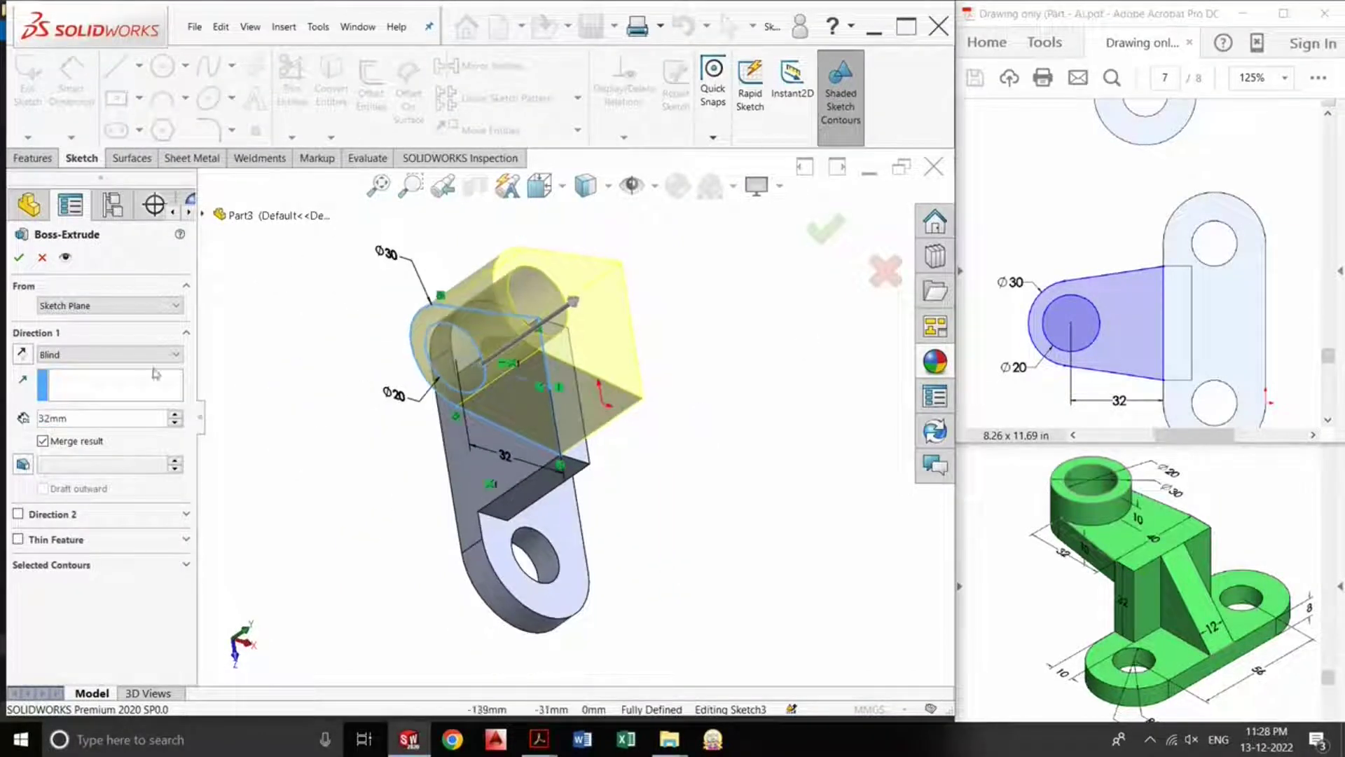
click(22, 356)
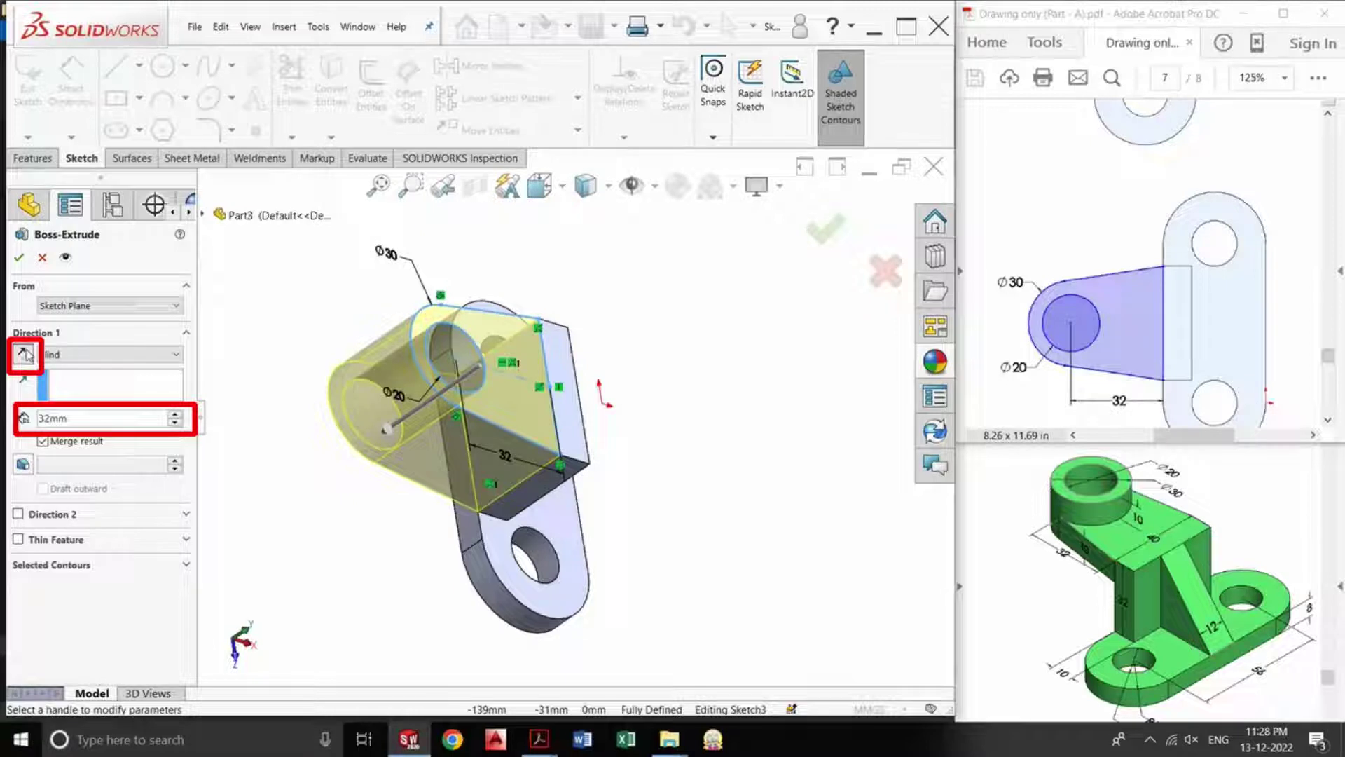
click(112, 418)
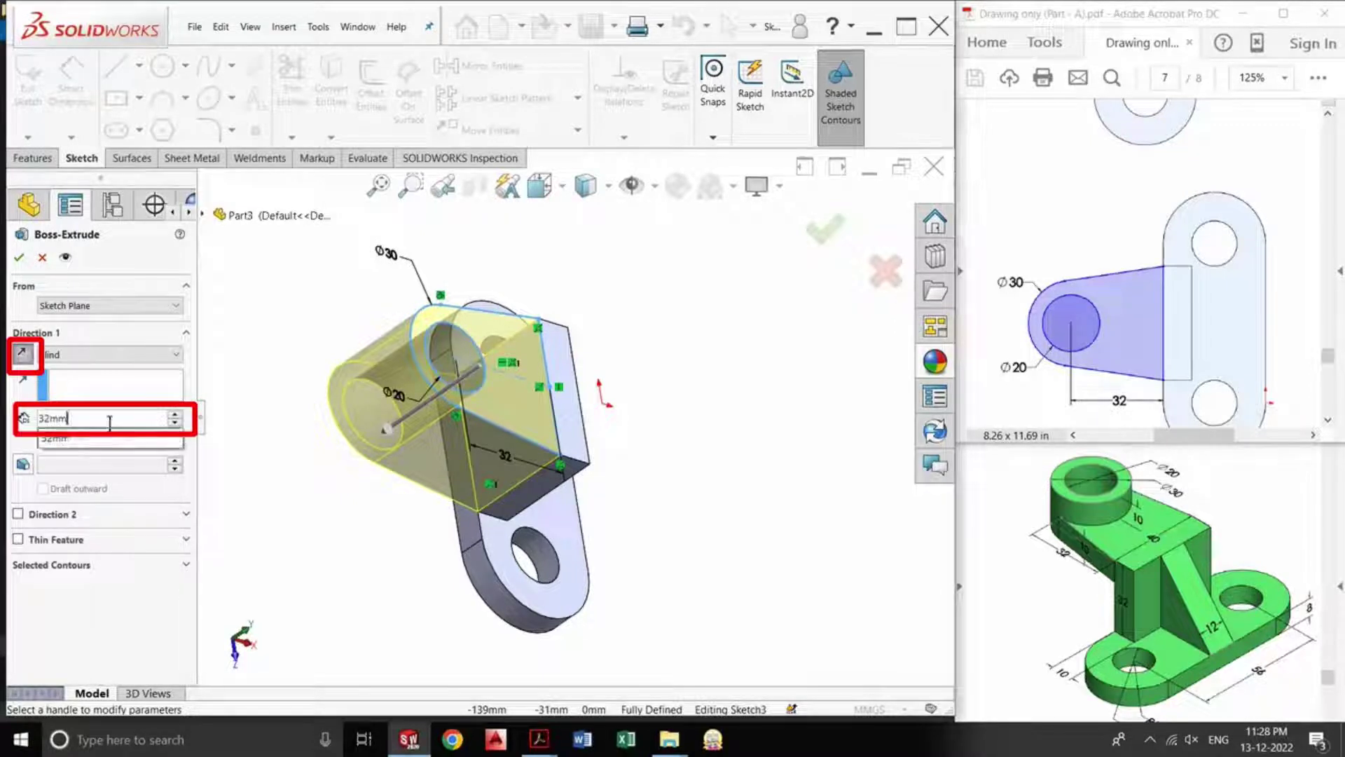
drag(70, 419, 38, 418)
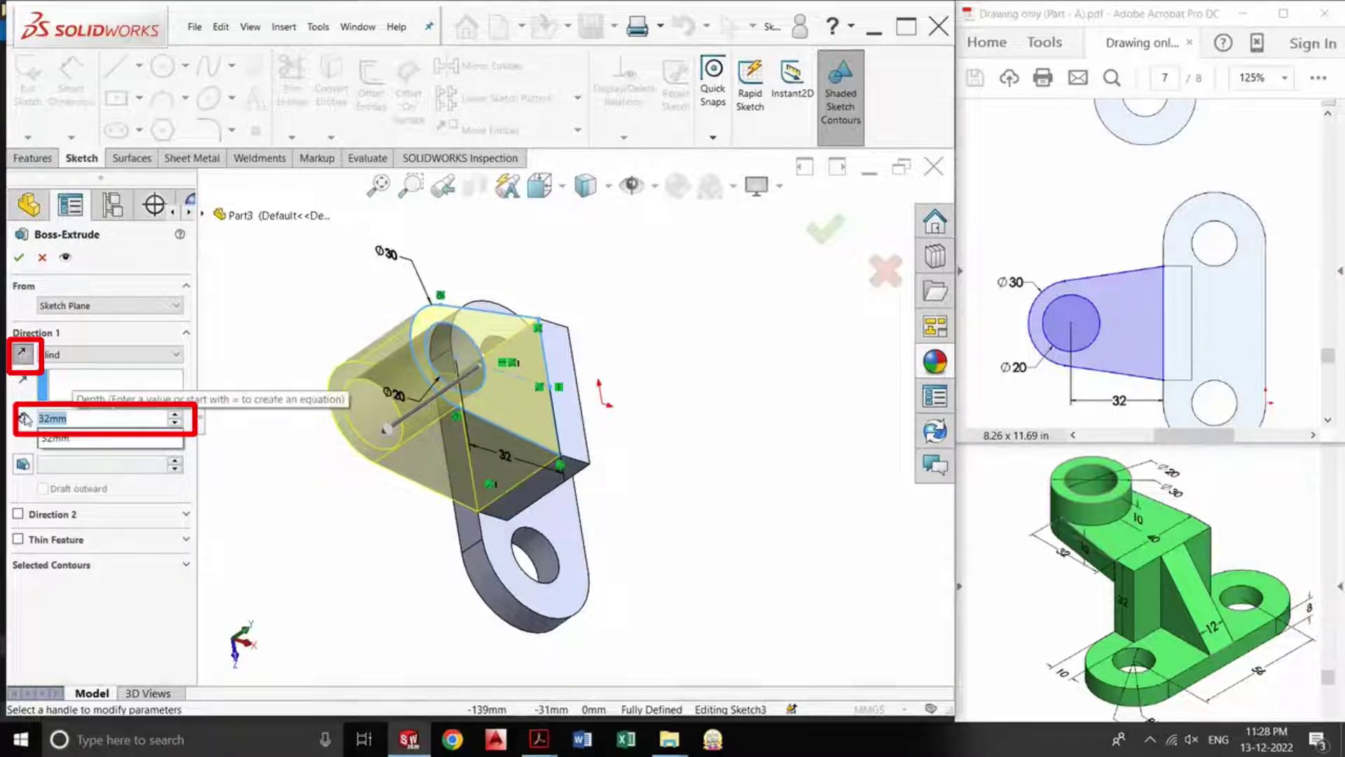
text(10)
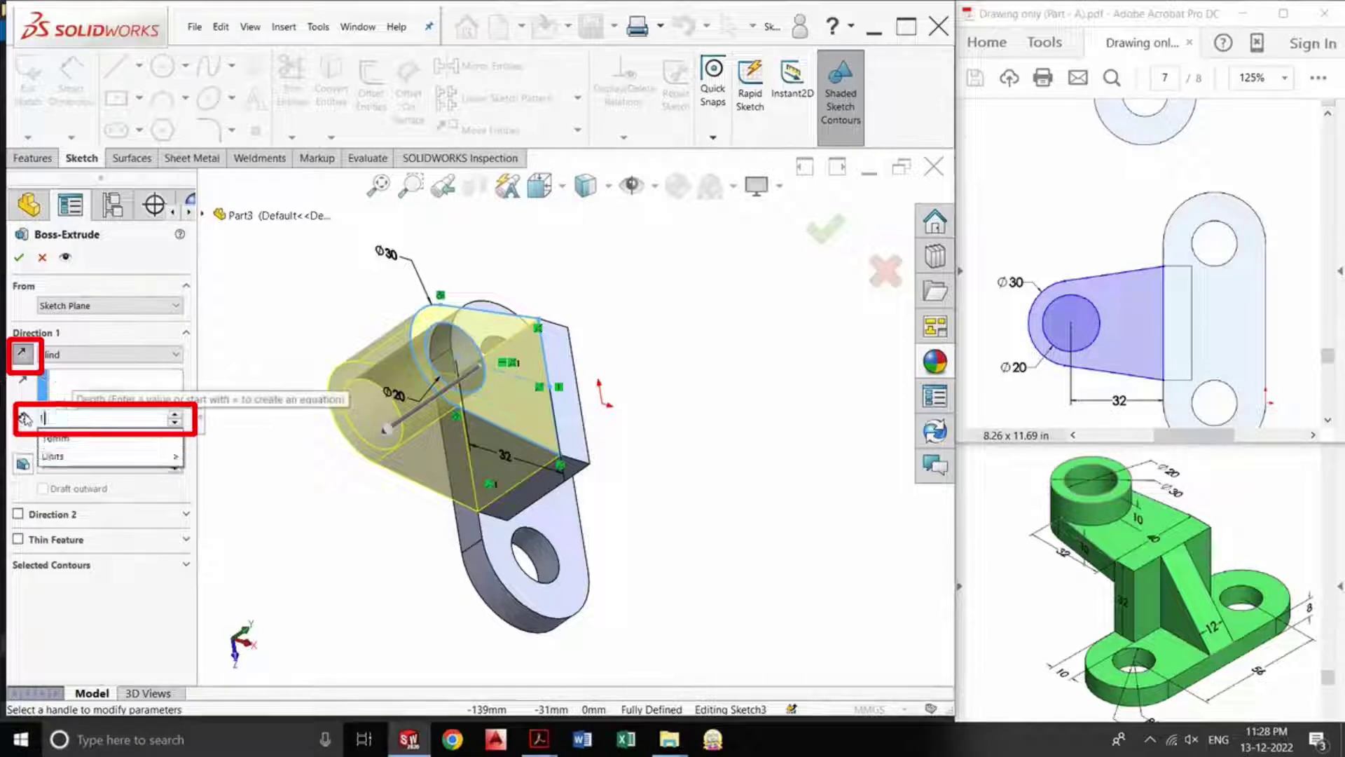
key(Return)
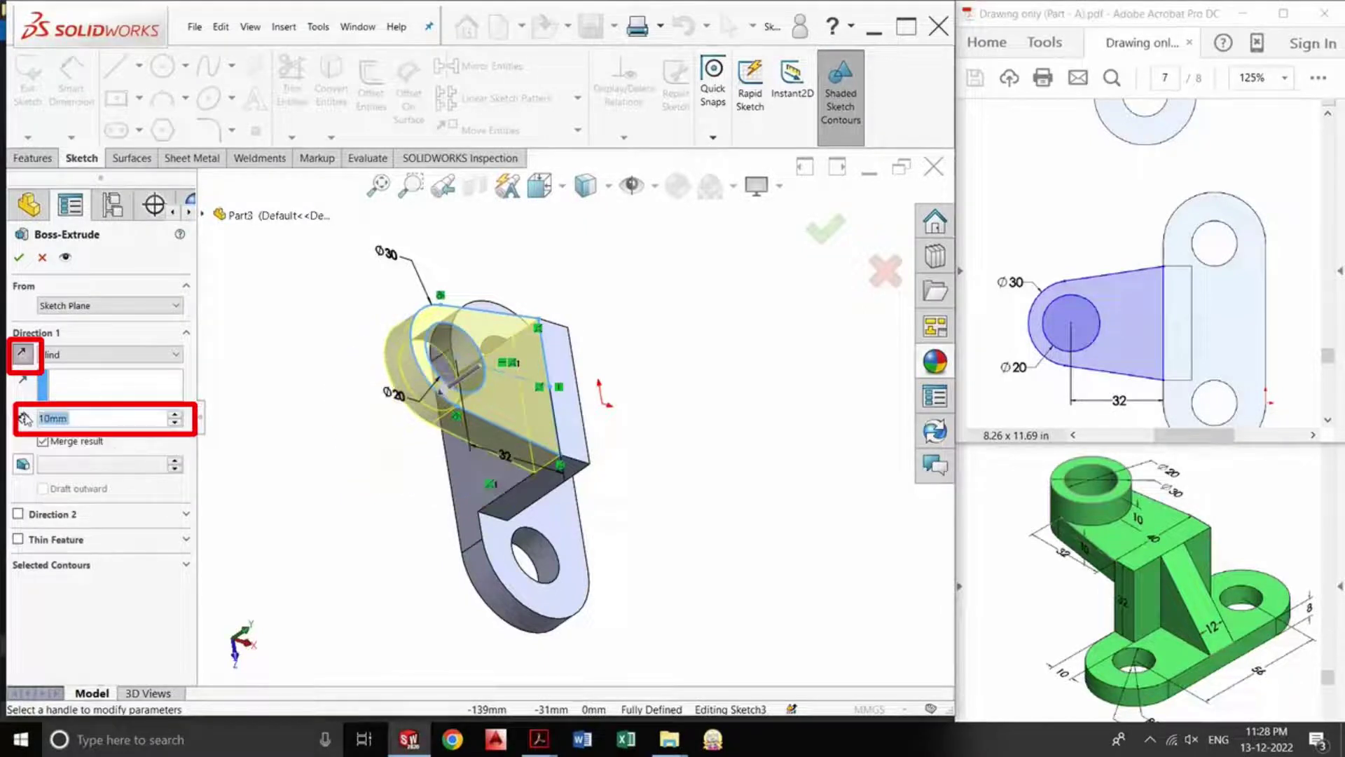
click(826, 229)
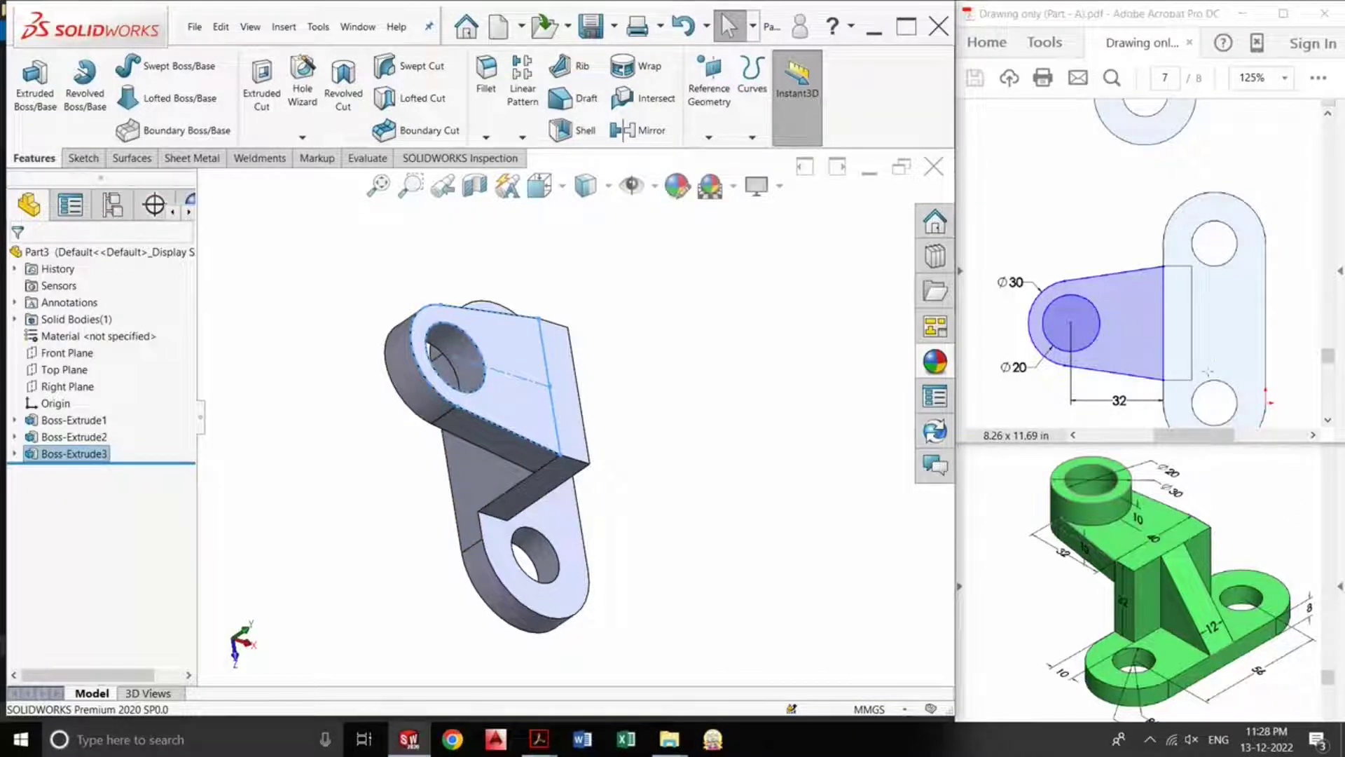
Step: Start a new extrusion sketch on the arm's top face, viewed normal to it
scroll(1239, 330, down, 5)
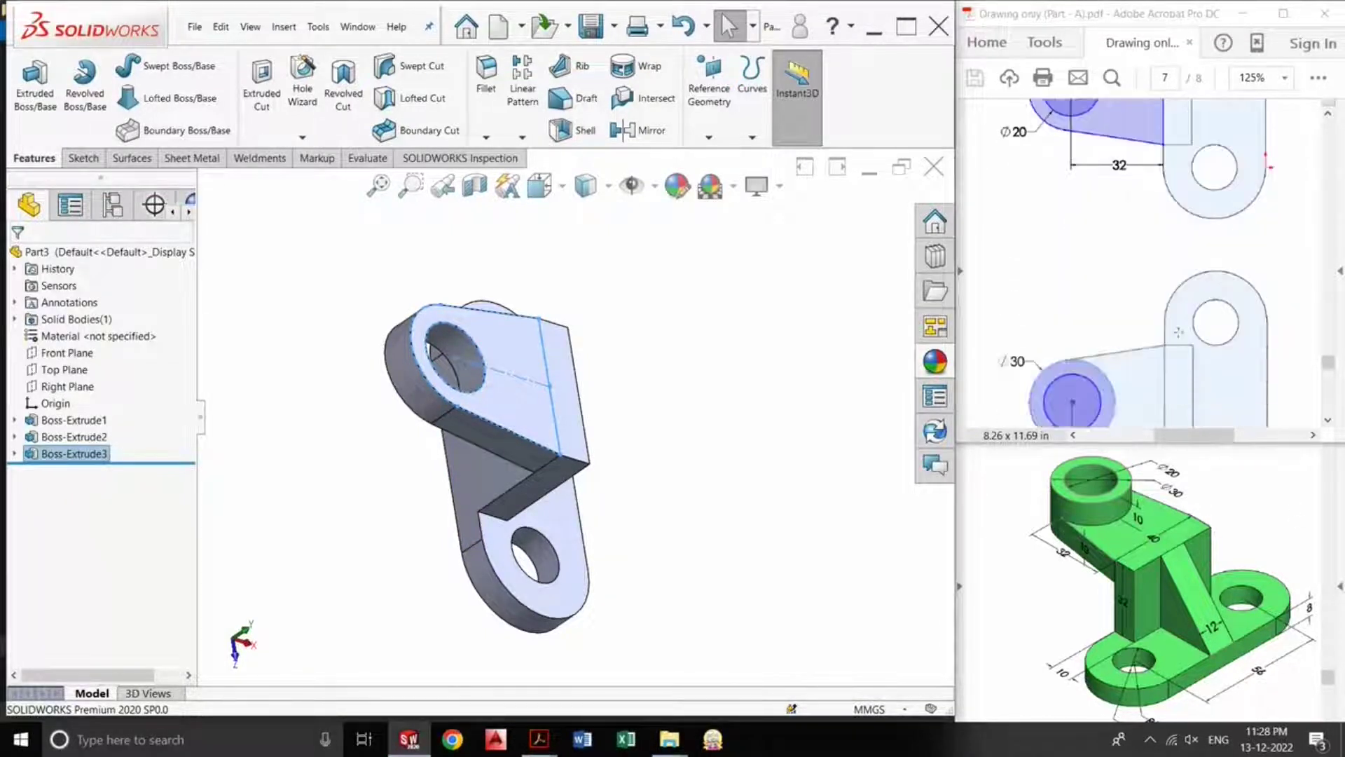
click(1134, 363)
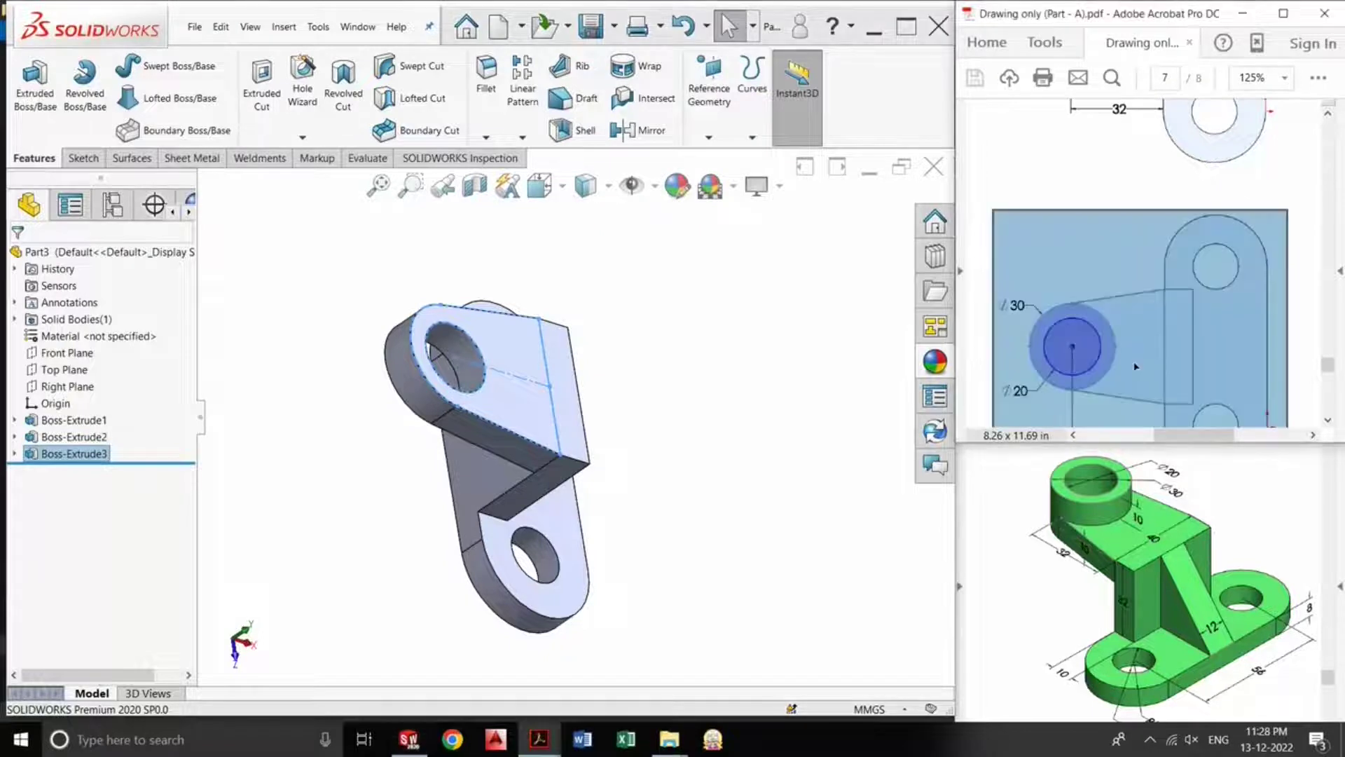
click(522, 407)
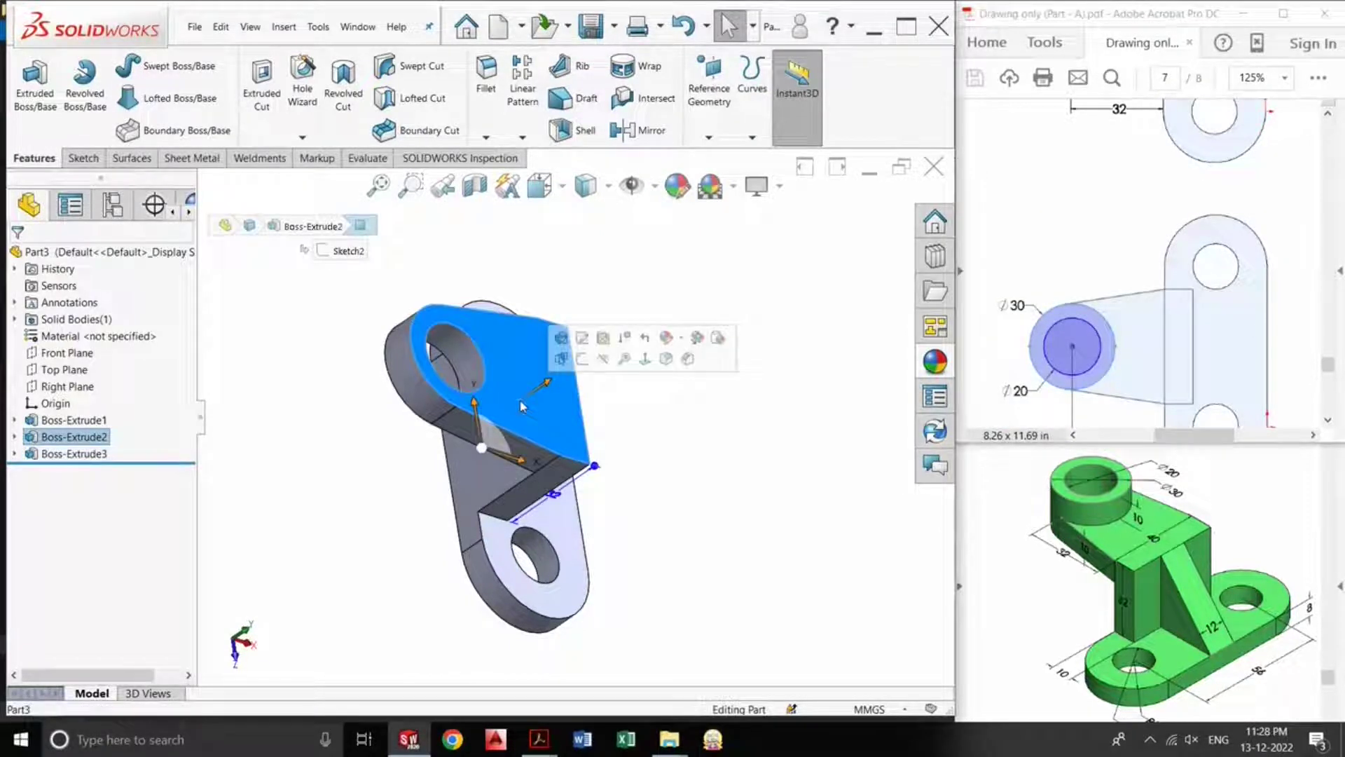
click(644, 360)
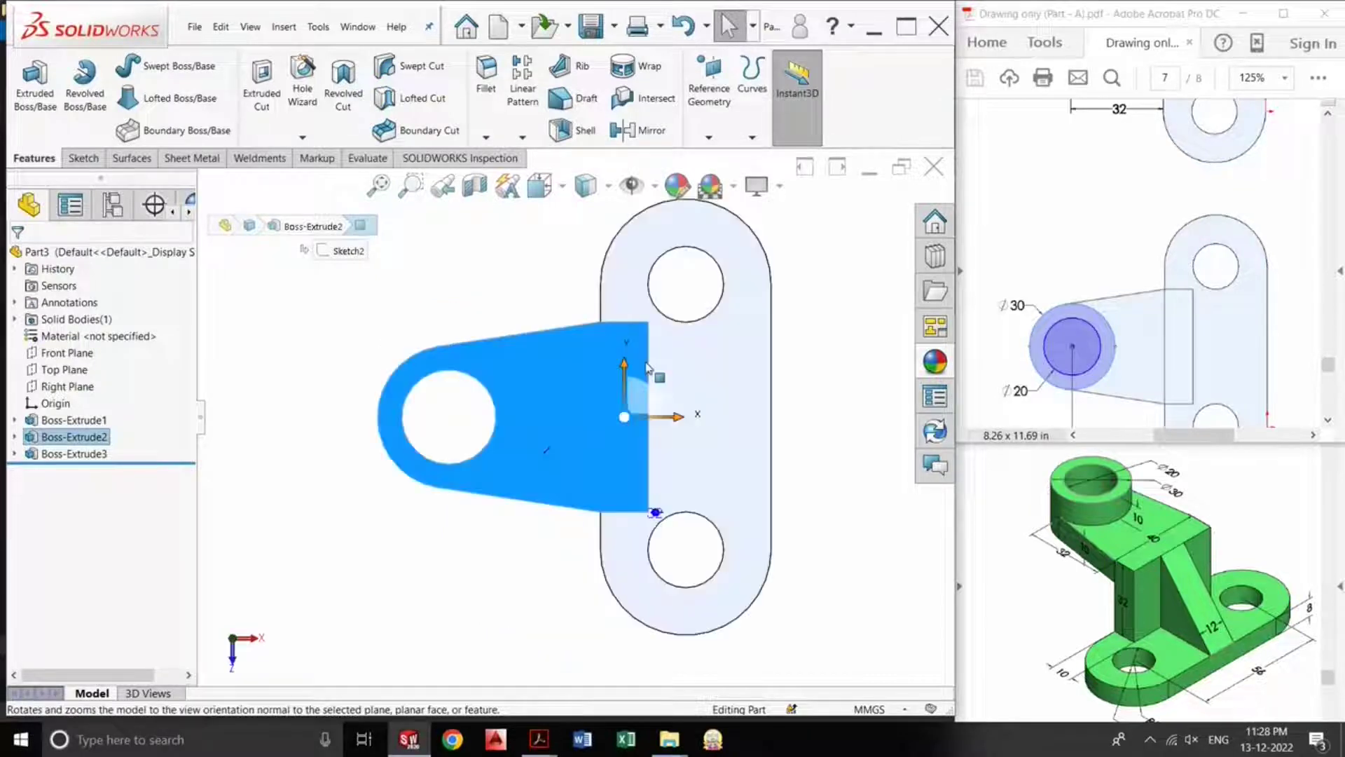
click(37, 105)
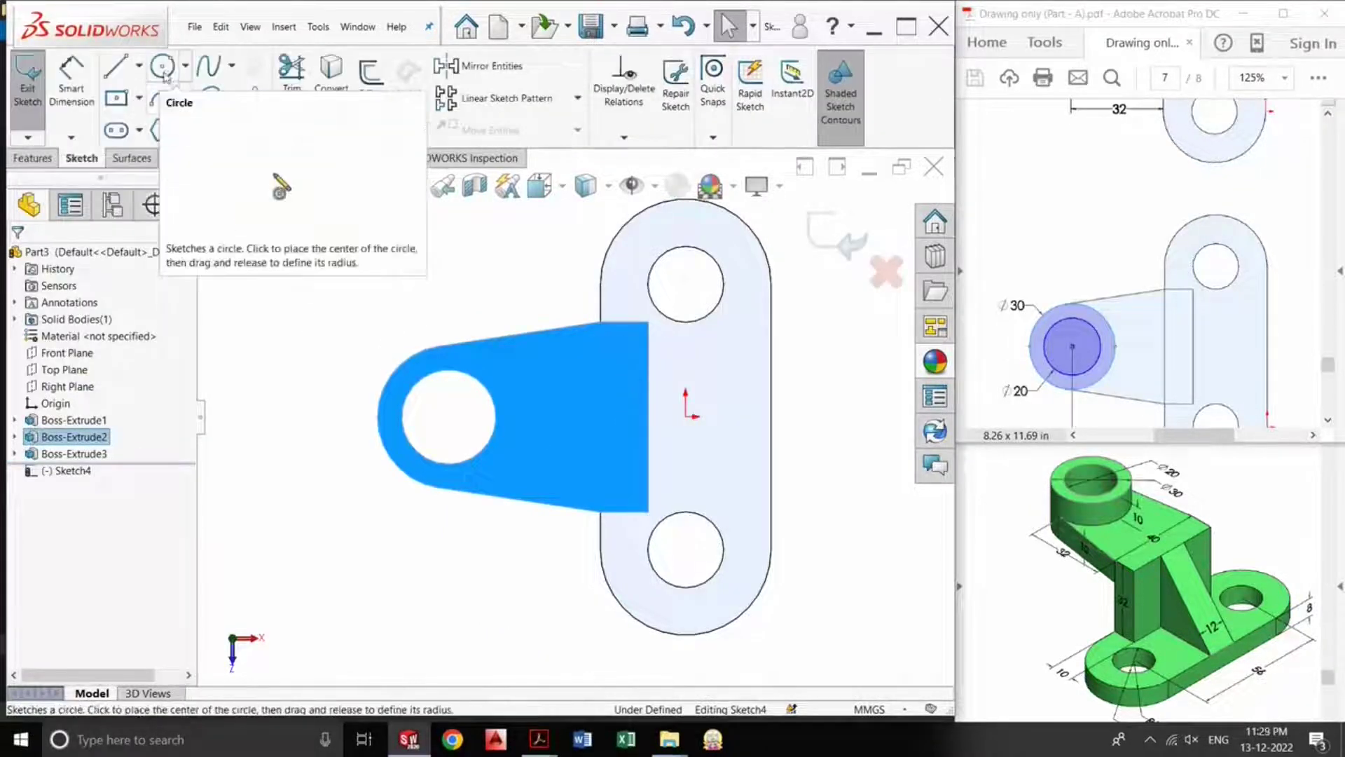
Step: Draw R10 and R15 concentric circles at the hole centre and exit the sketch
click(164, 68)
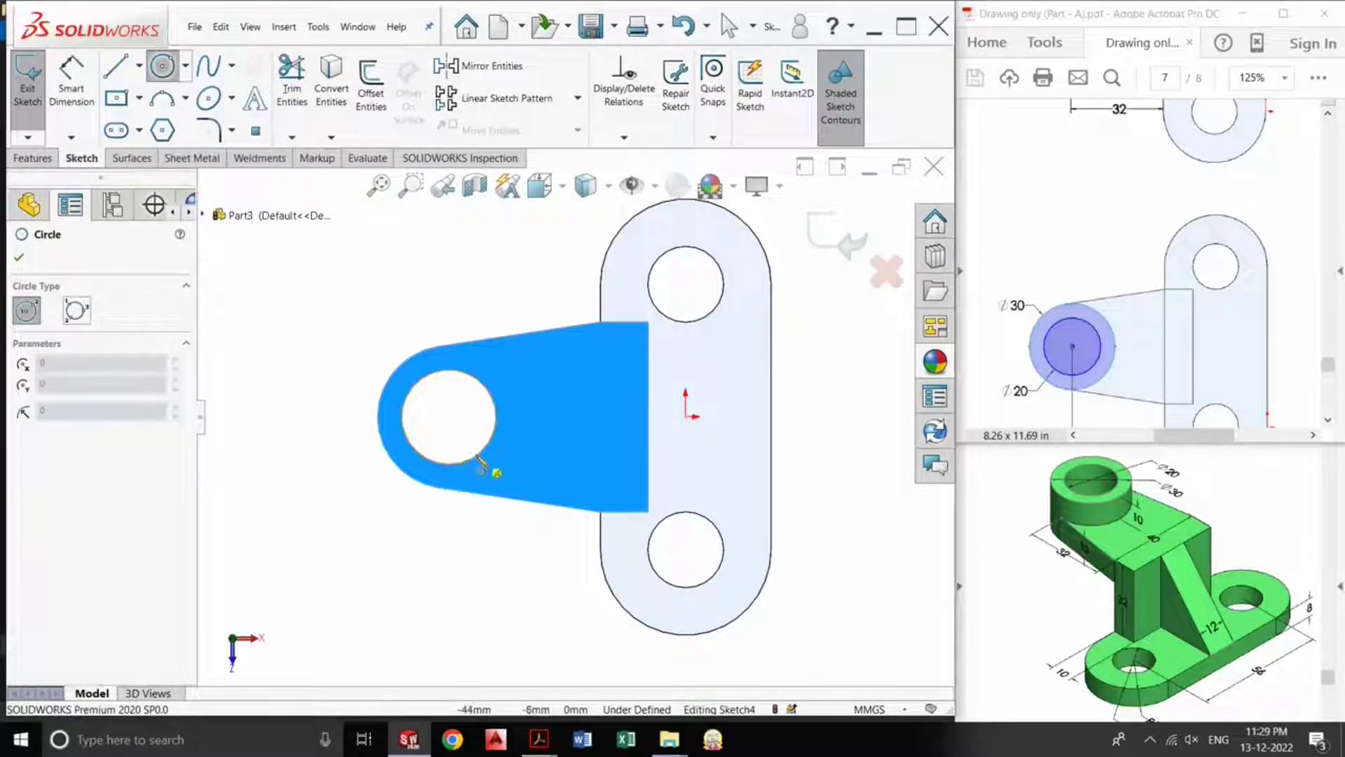
click(448, 416)
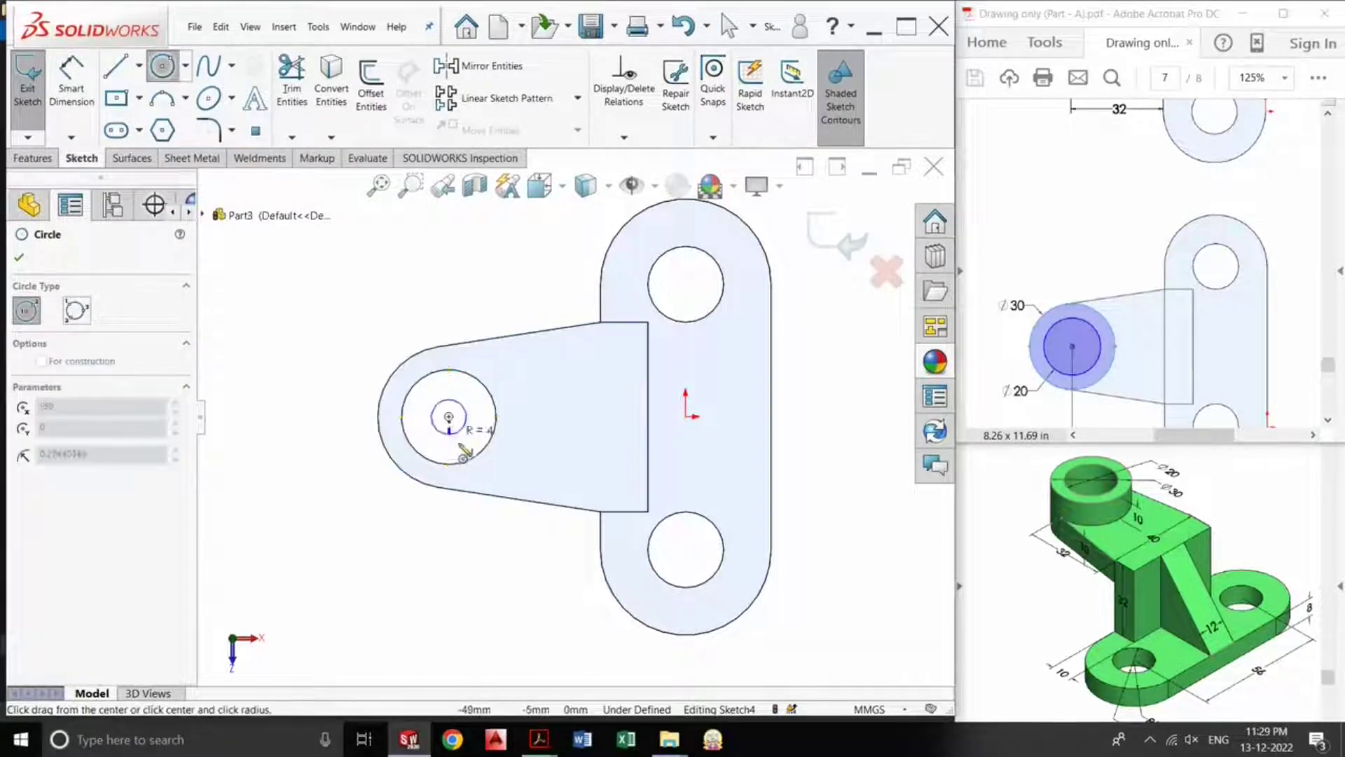
click(468, 462)
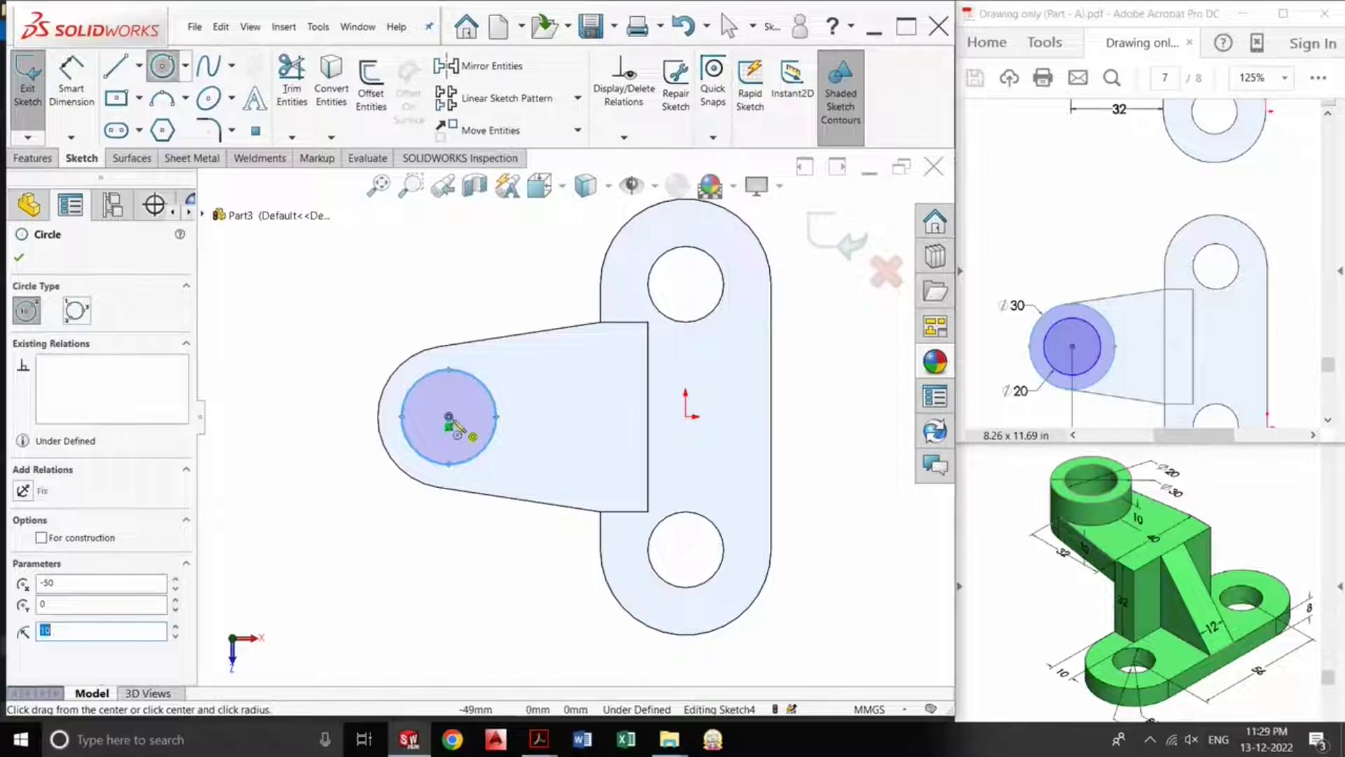
click(449, 417)
click(391, 450)
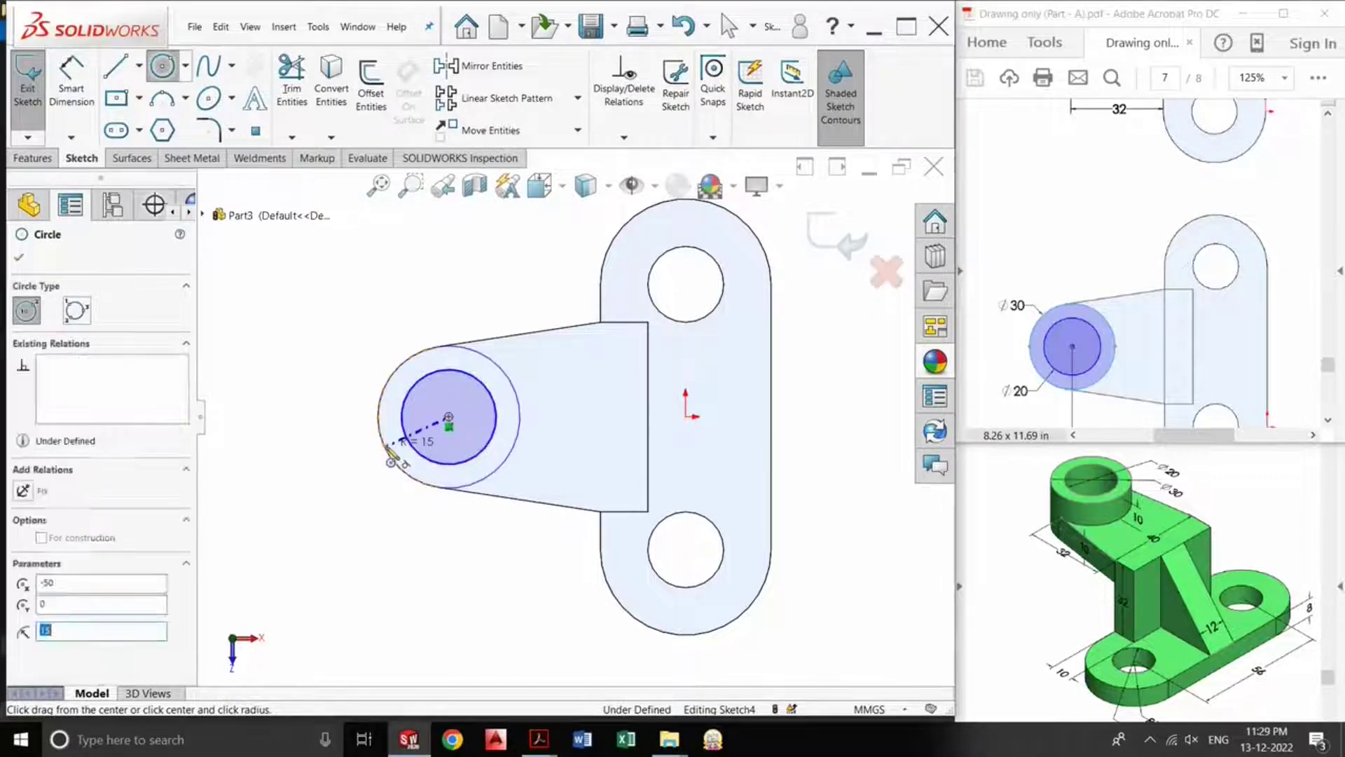
click(846, 243)
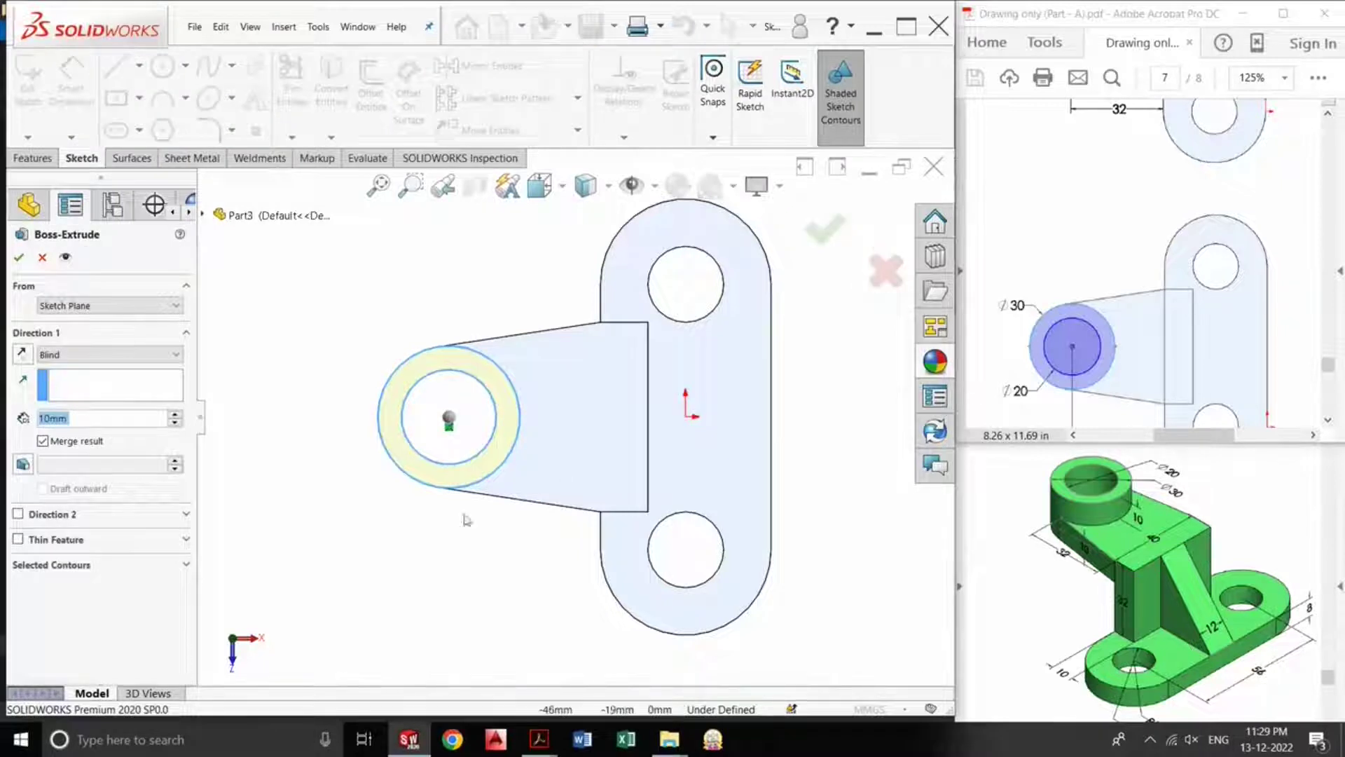
Step: Accept the 10 mm blind Boss-Extrude4 of the R10–R15 ring, then view it isometrically
middle_drag(502, 545, 532, 406)
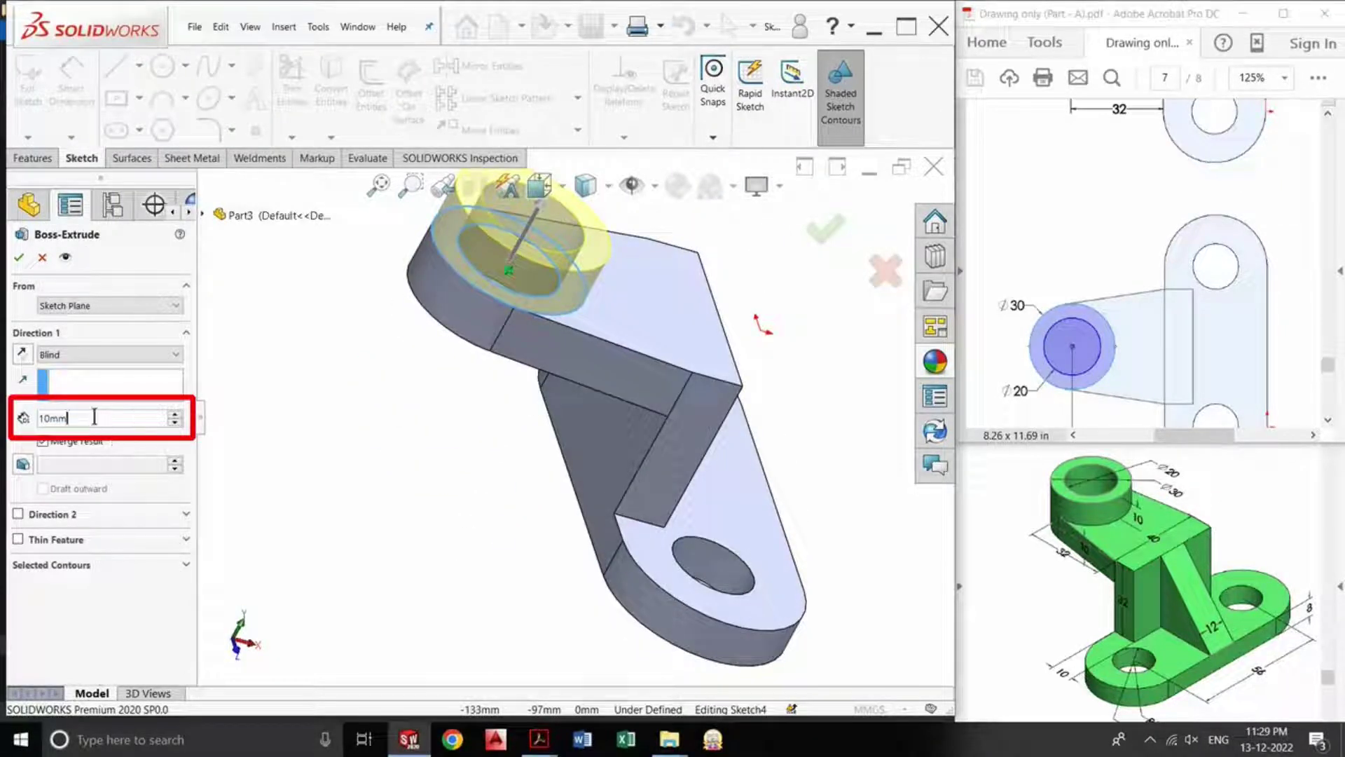
key(Return)
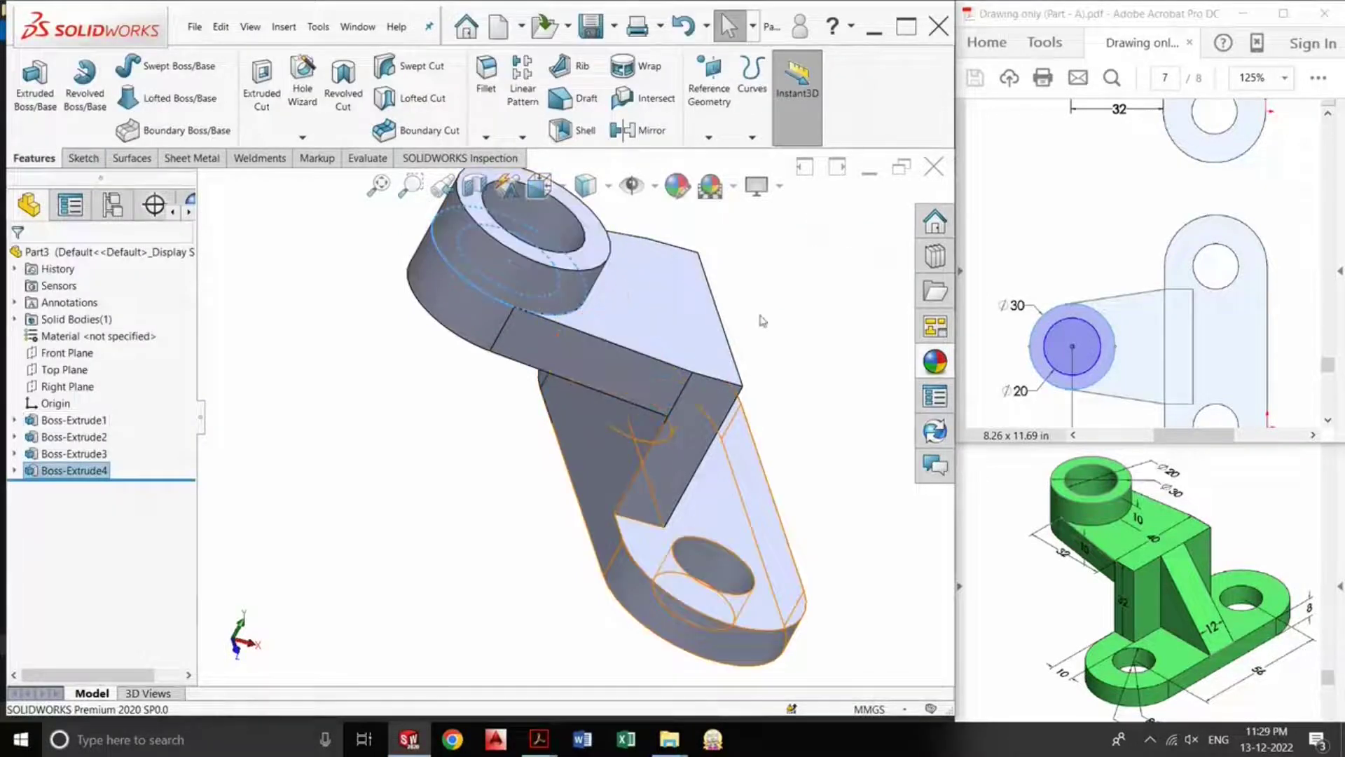
key(space)
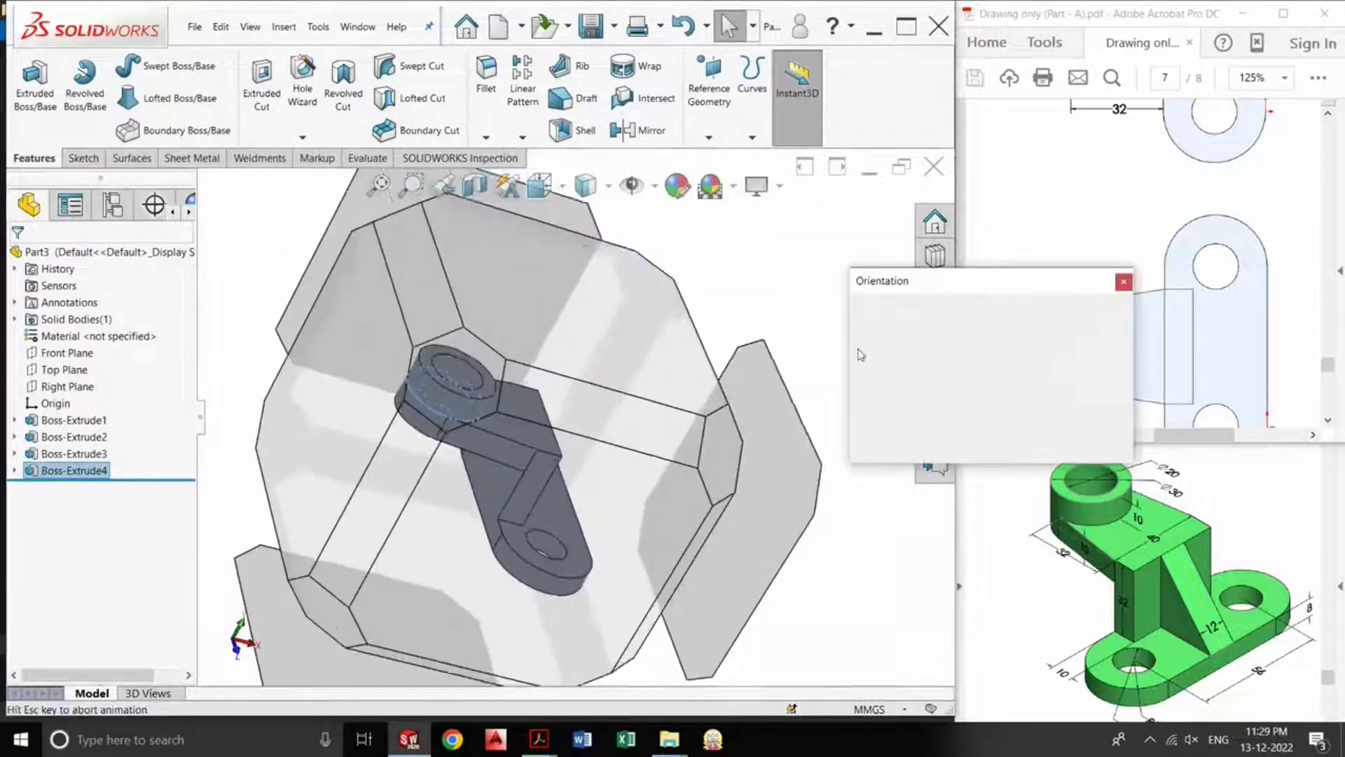
click(1089, 347)
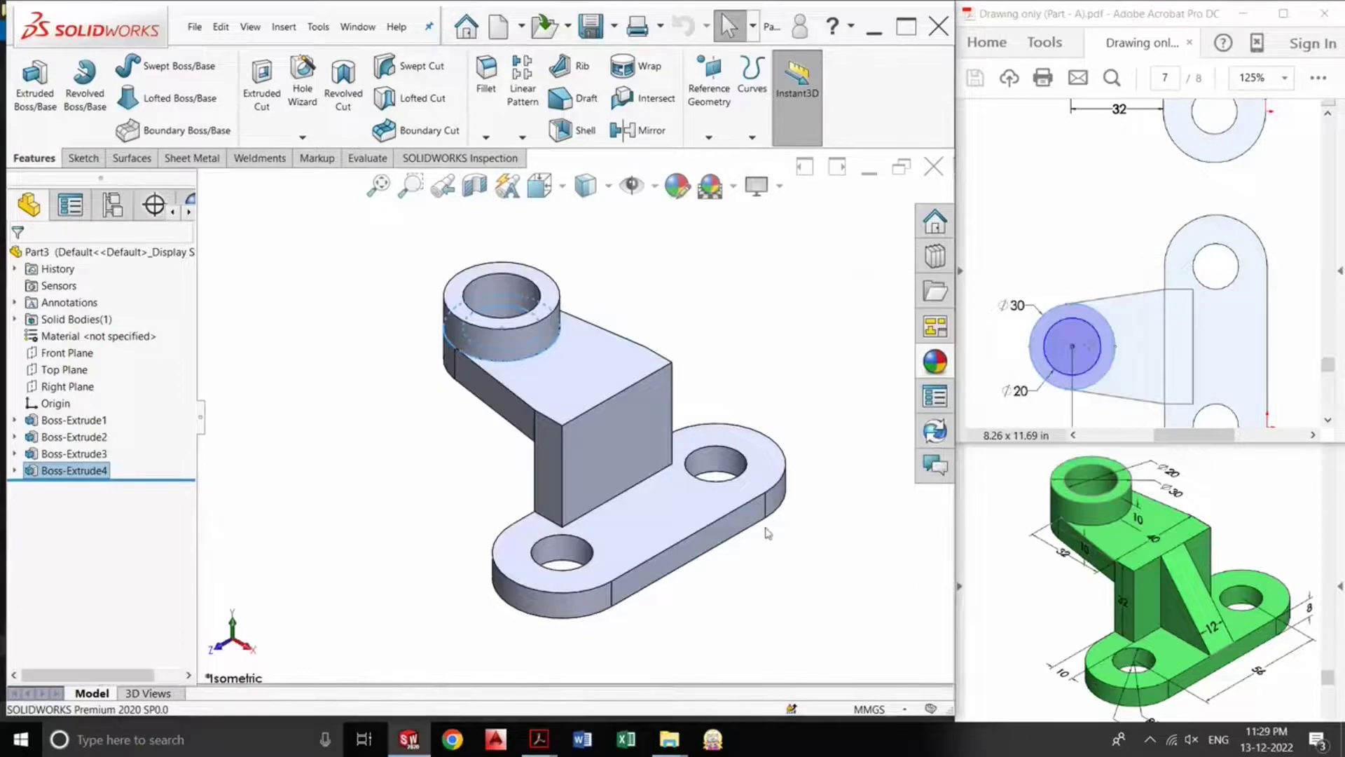
click(1122, 441)
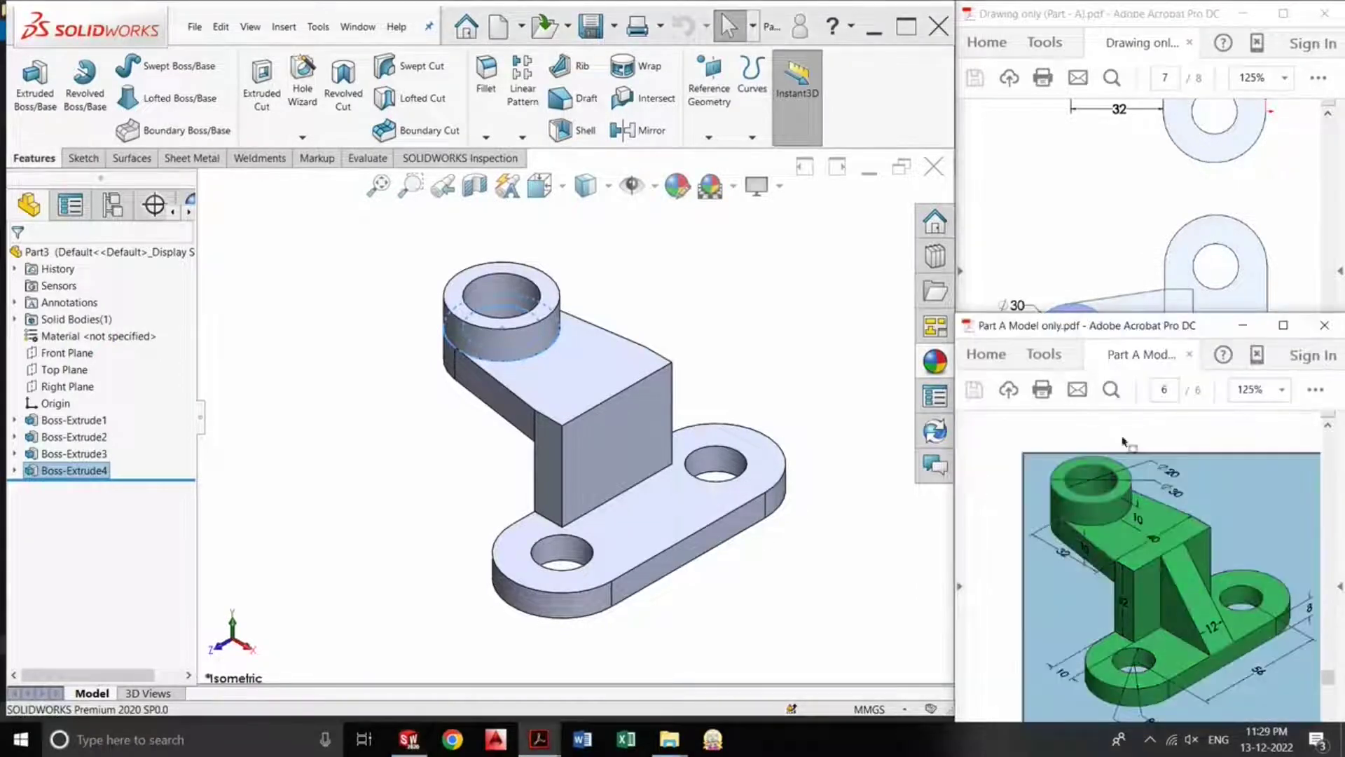
click(1130, 226)
scroll(1156, 260, down, 10)
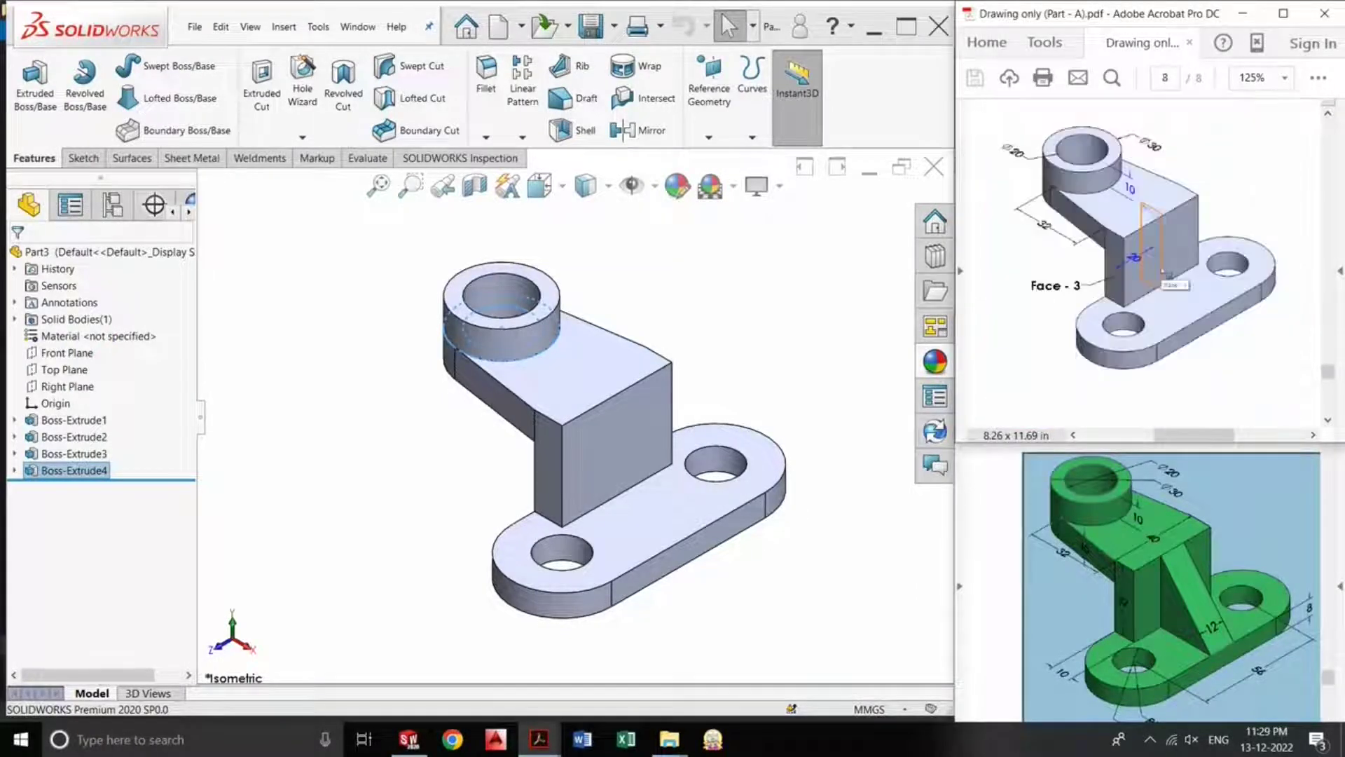
scroll(1156, 260, up, 2)
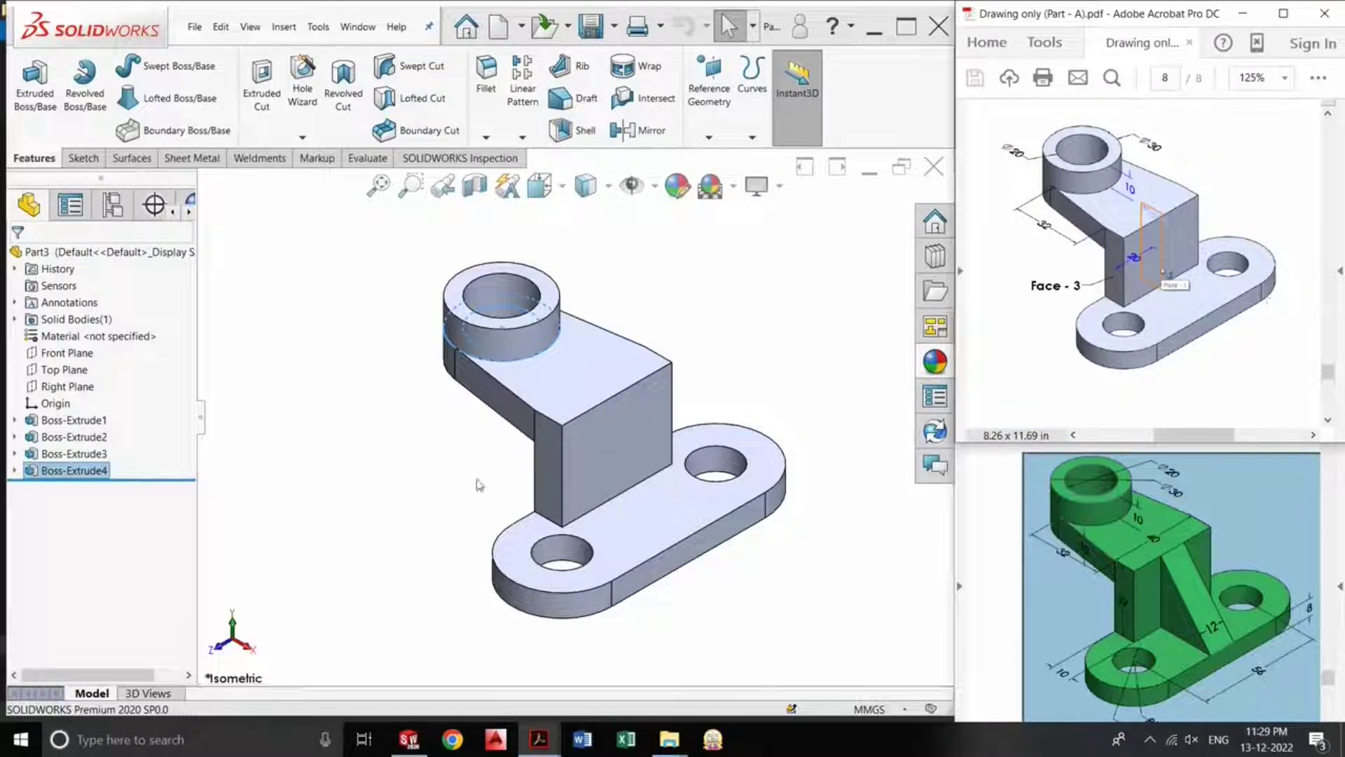
click(551, 481)
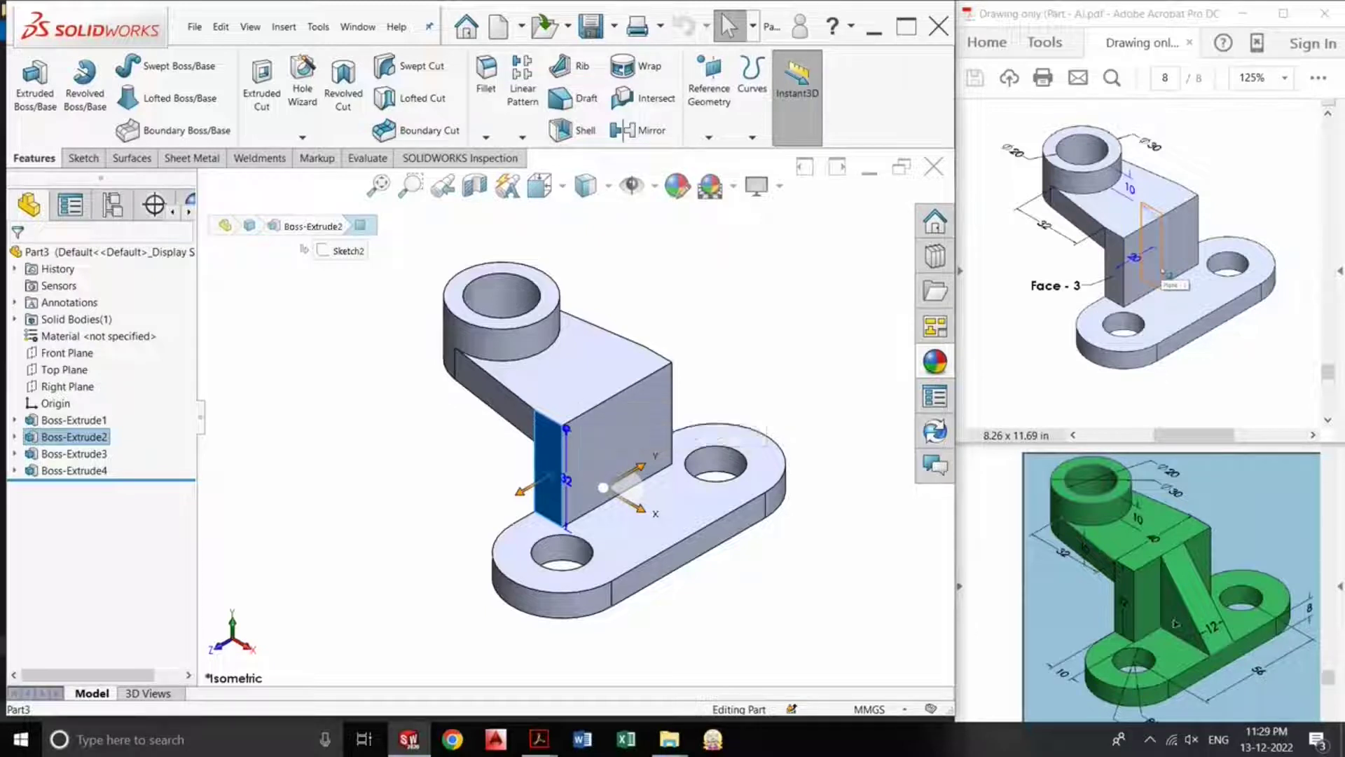
click(1162, 273)
scroll(1191, 294, down, 10)
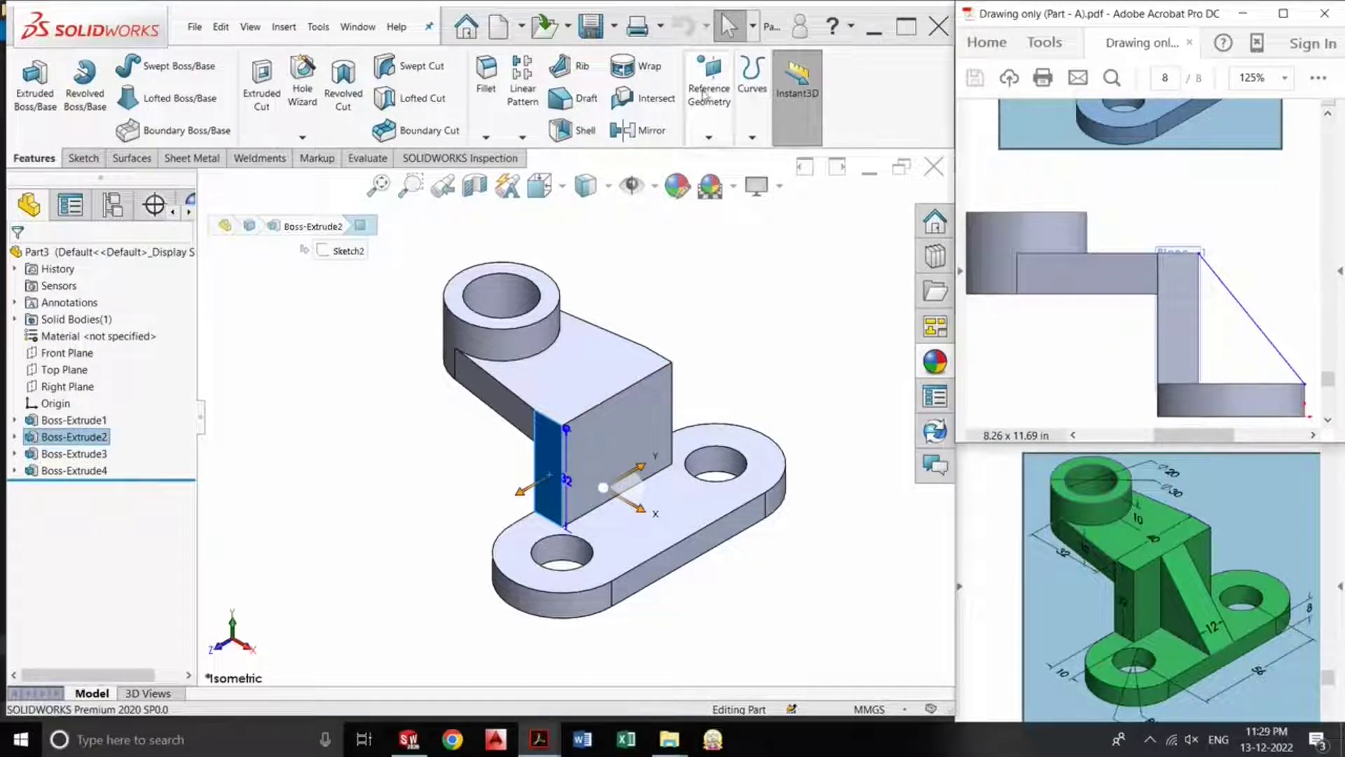
click(641, 313)
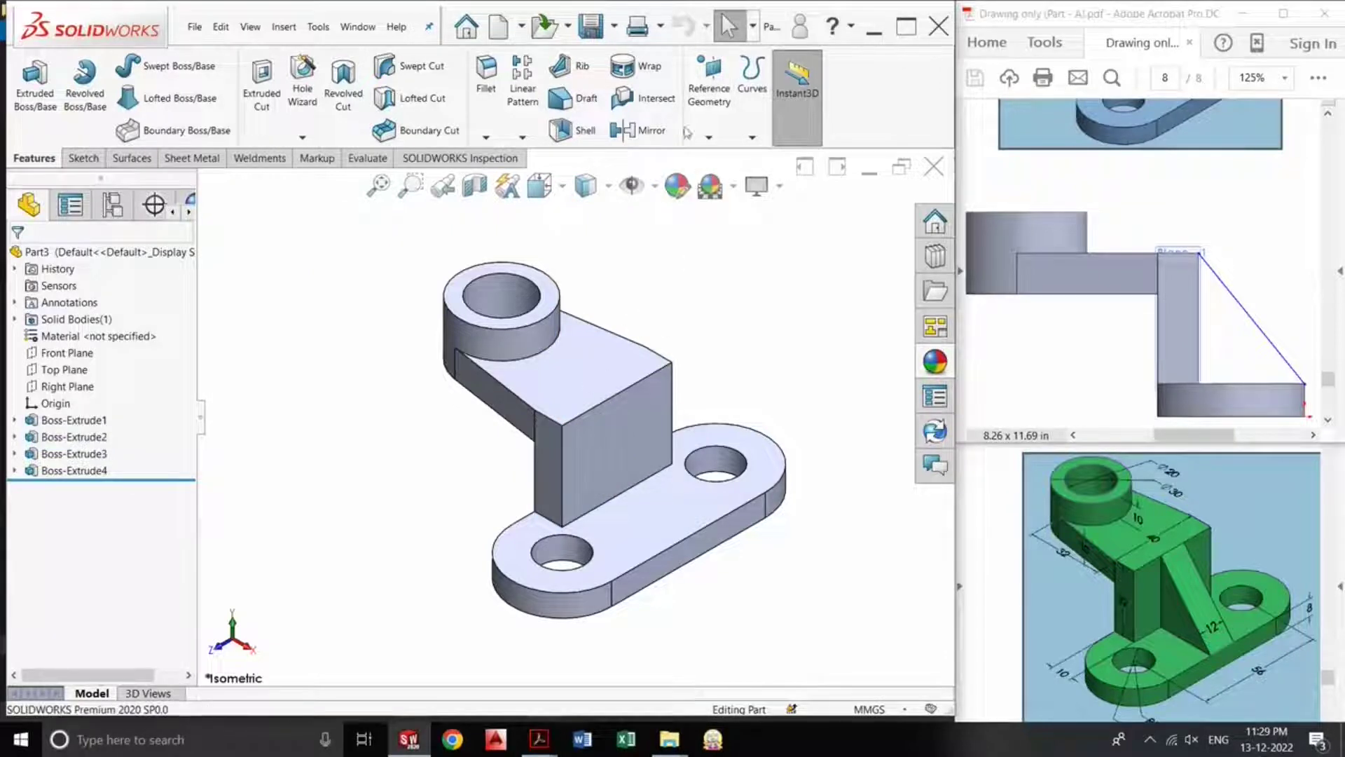
Step: Create Plane1 offset 20 mm inward from the block's narrow side face and view normal to it
click(709, 137)
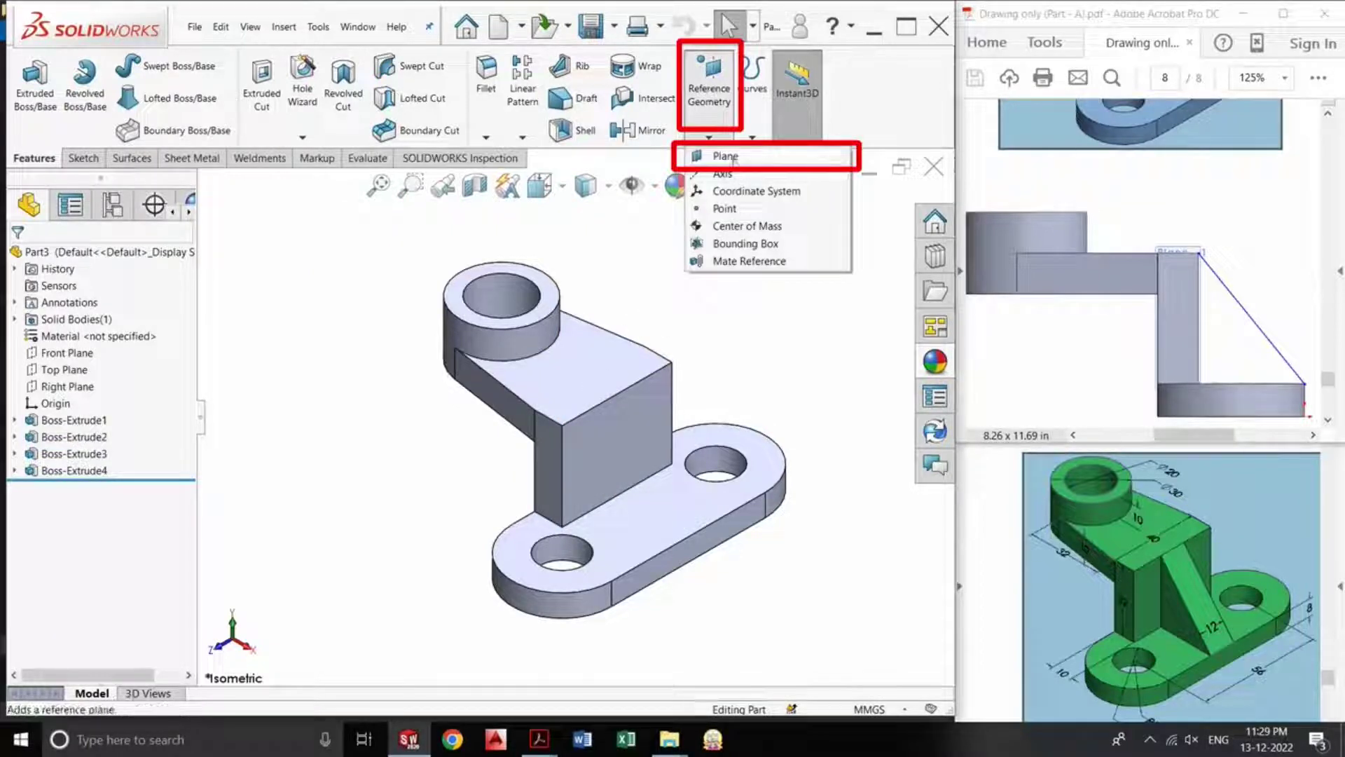
click(729, 157)
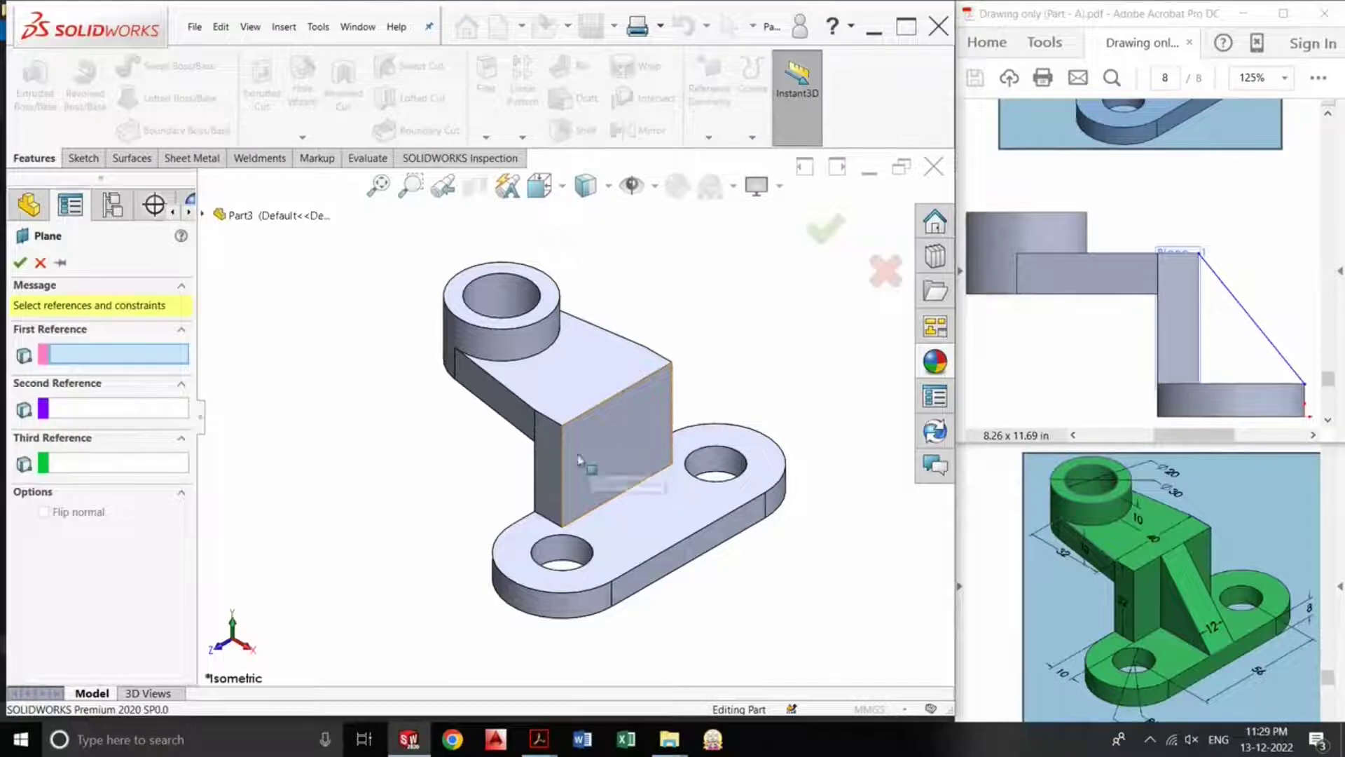
click(550, 471)
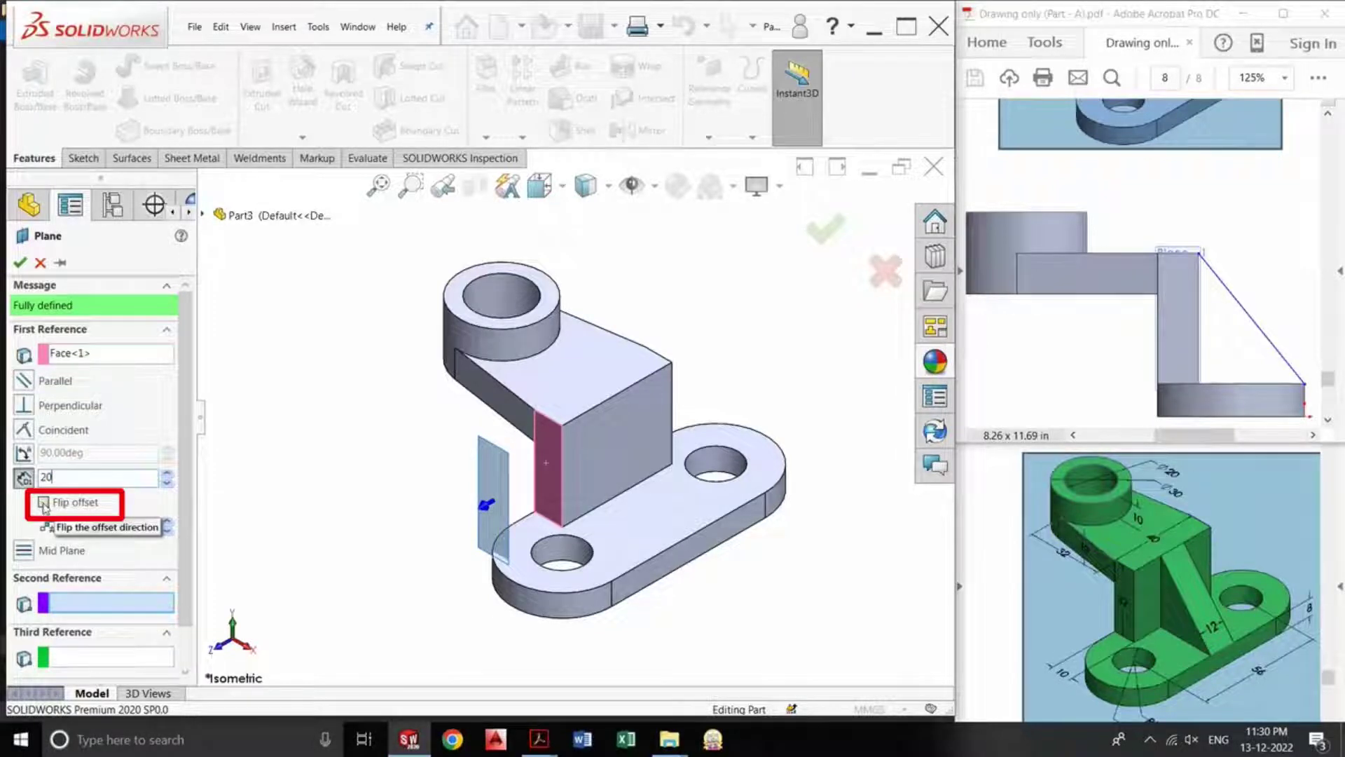
click(43, 502)
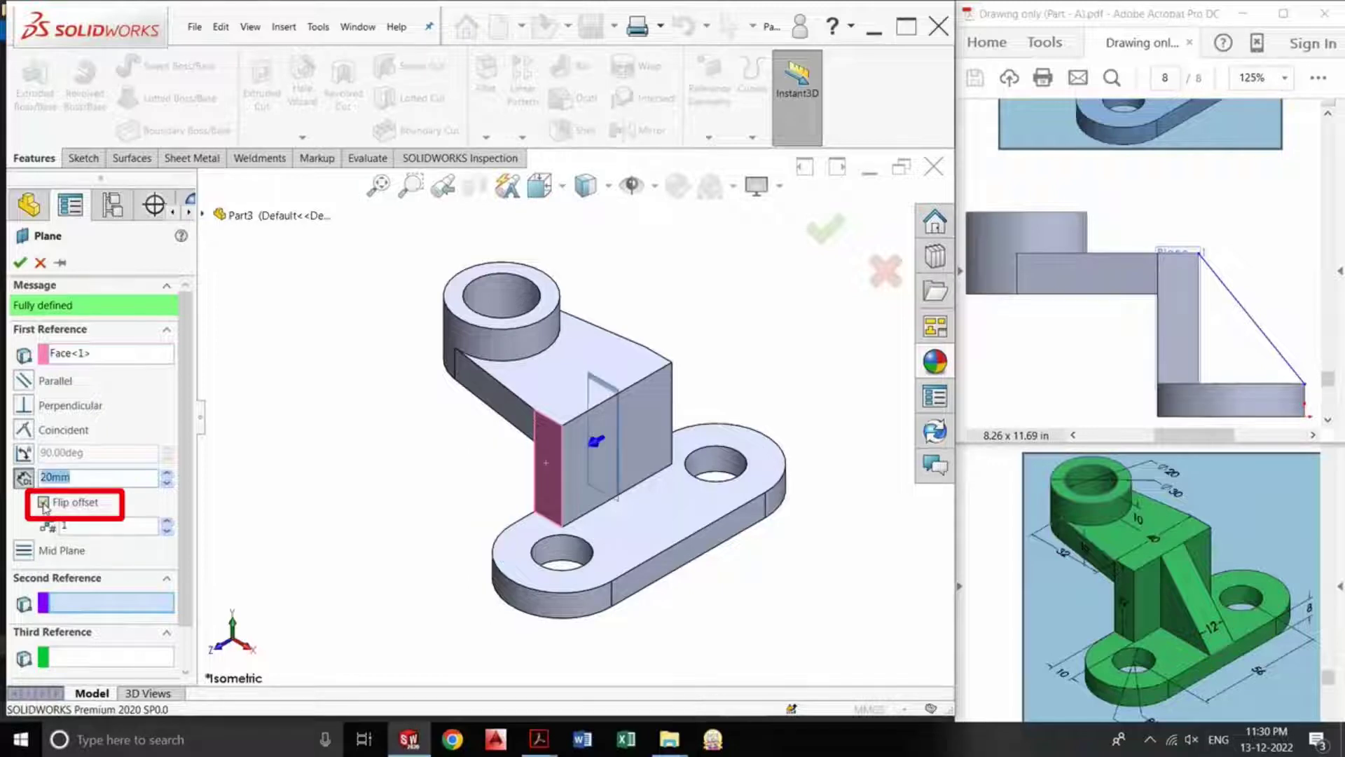
click(20, 263)
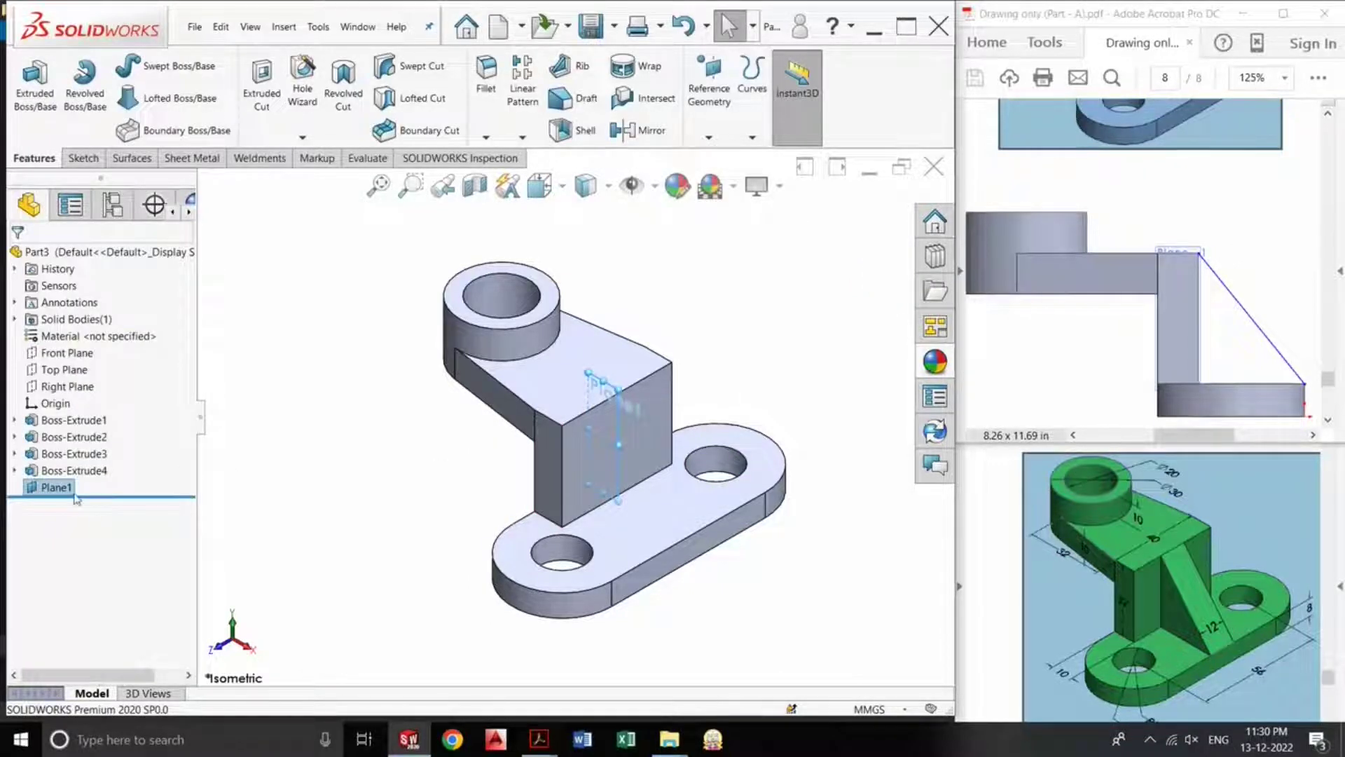
right_click(85, 490)
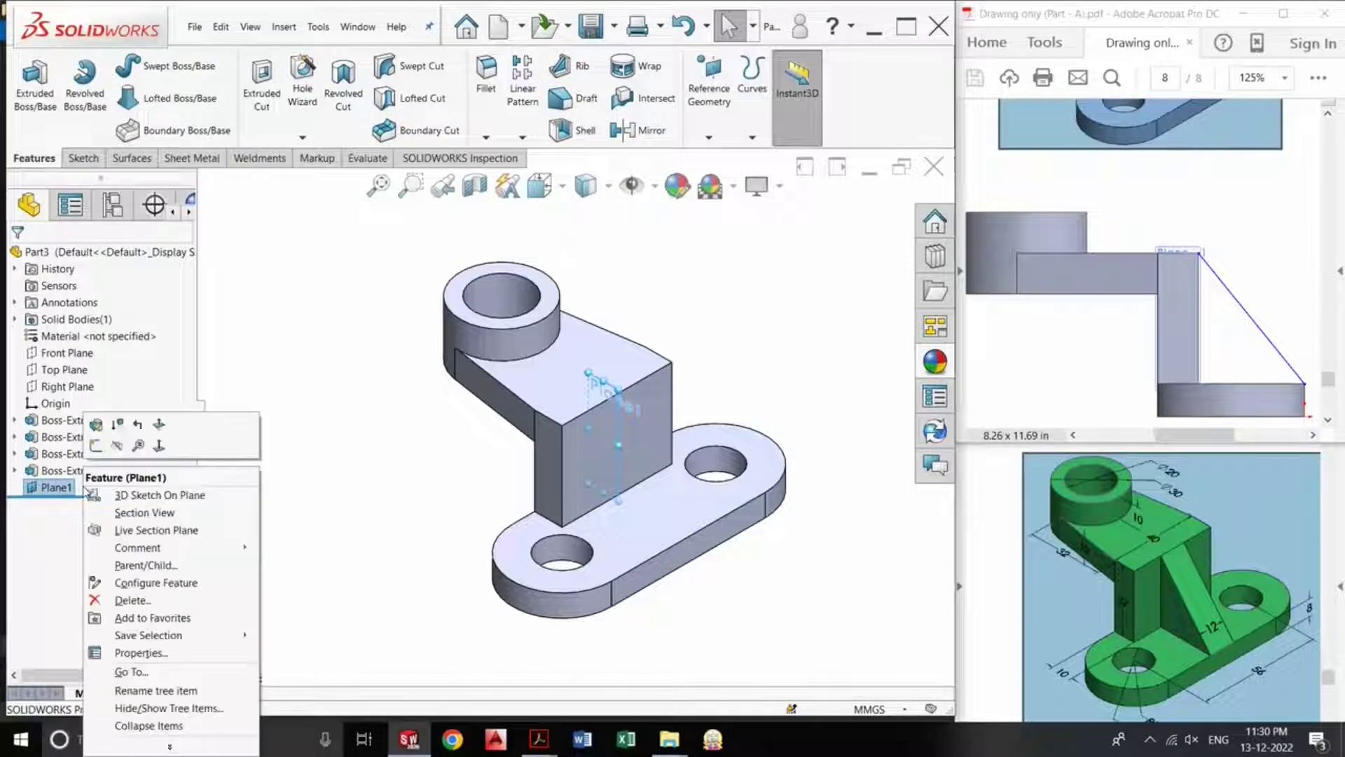
click(160, 446)
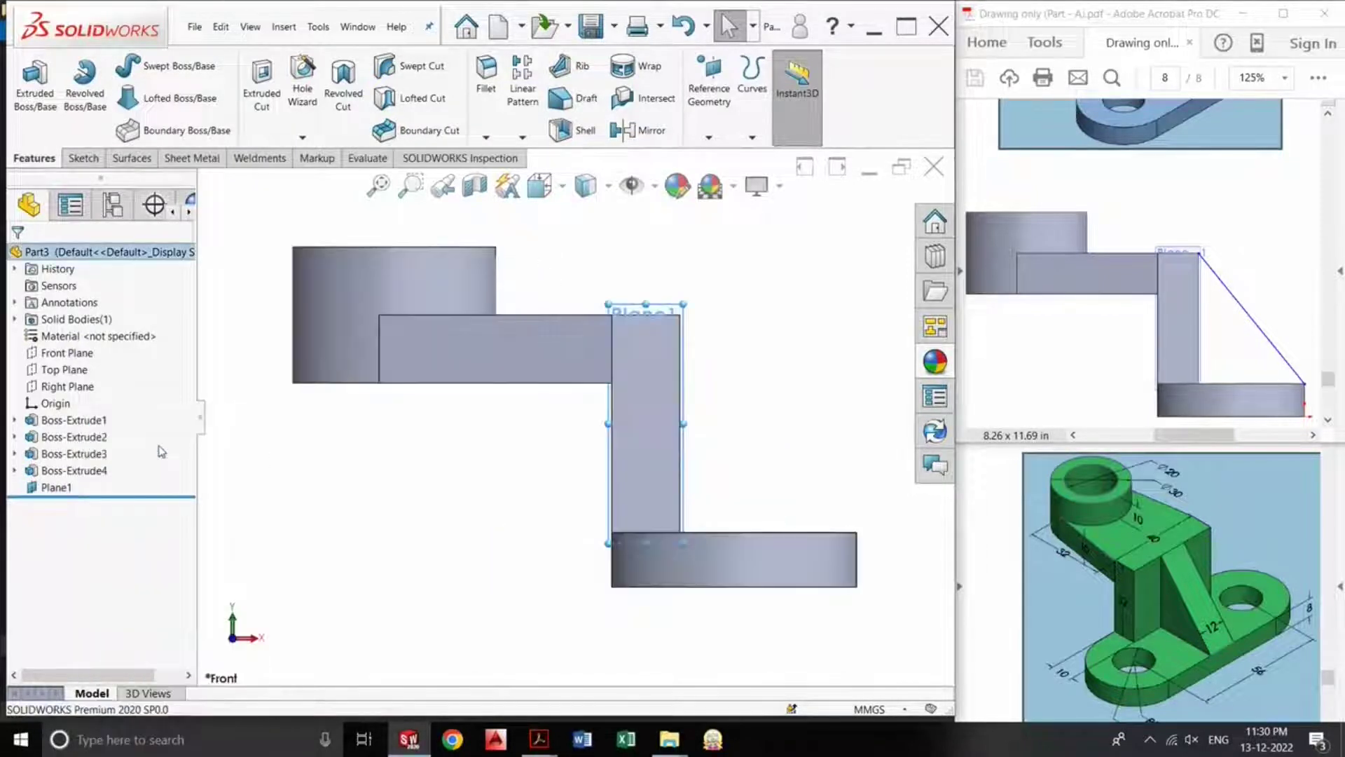
Step: Draw a closed right triangle on Plane1 from the block's top corner down to the base plate's end
click(42, 109)
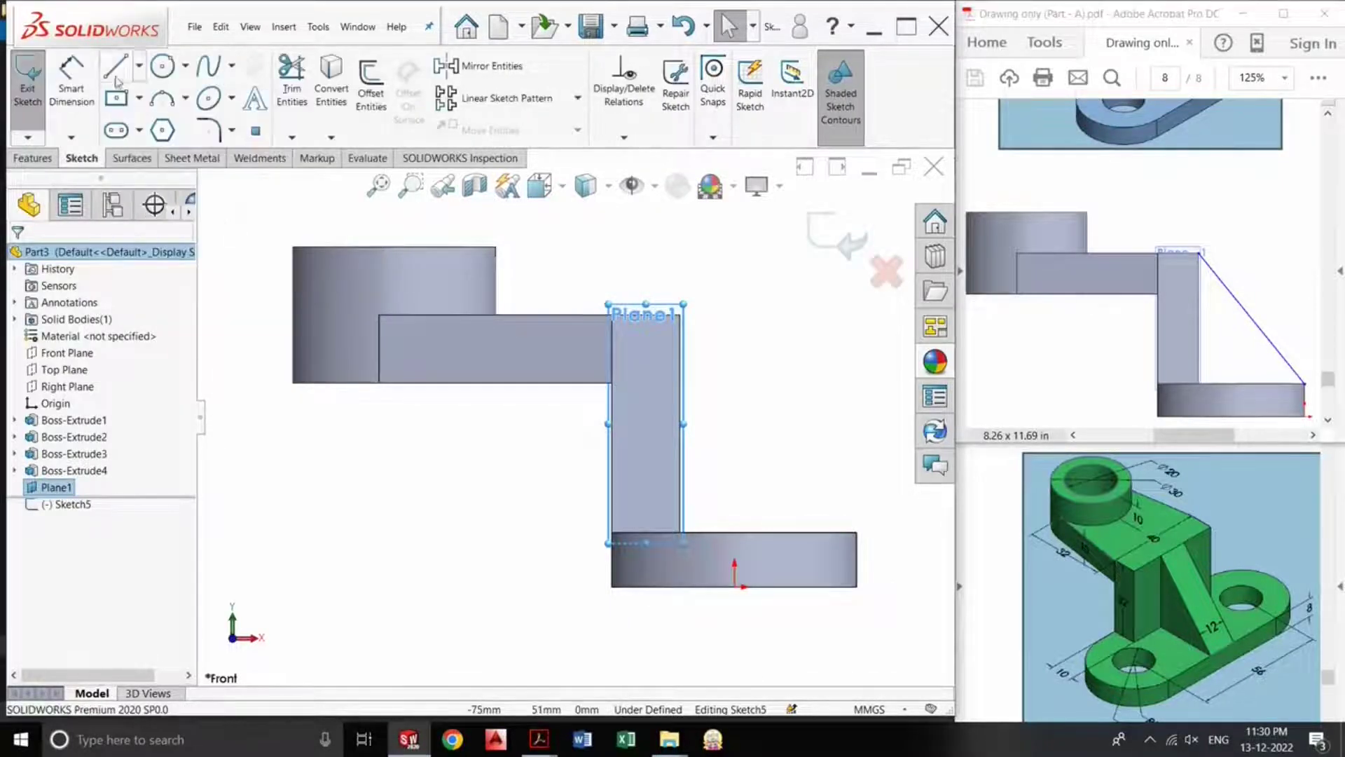
click(116, 70)
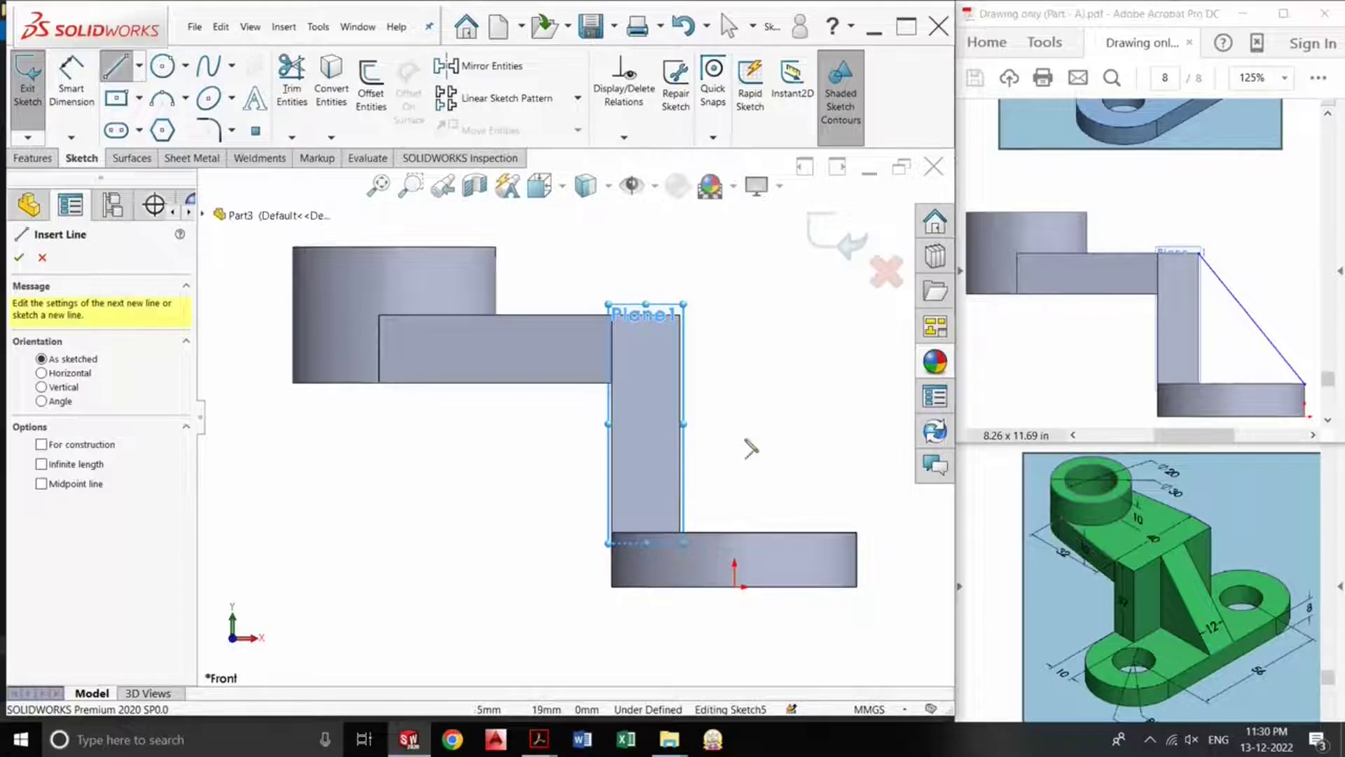
click(680, 315)
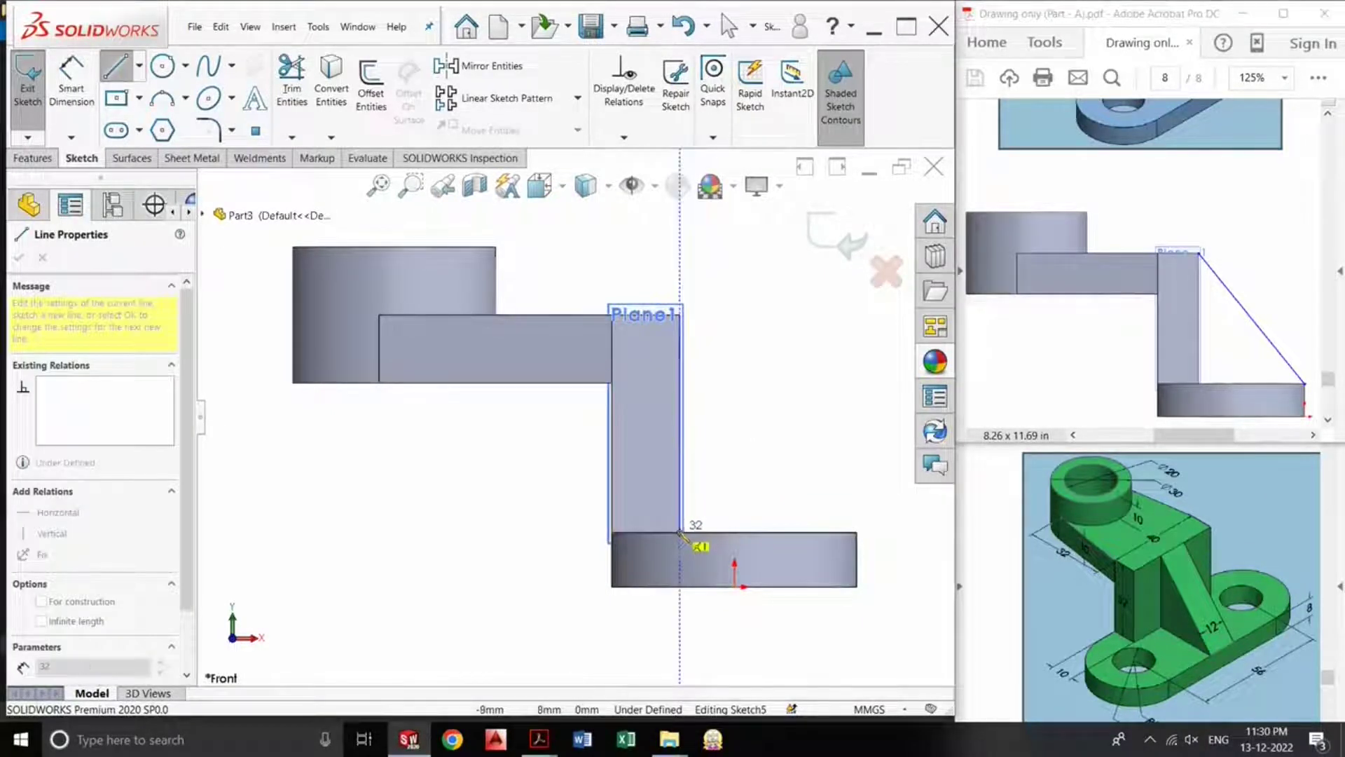
click(679, 532)
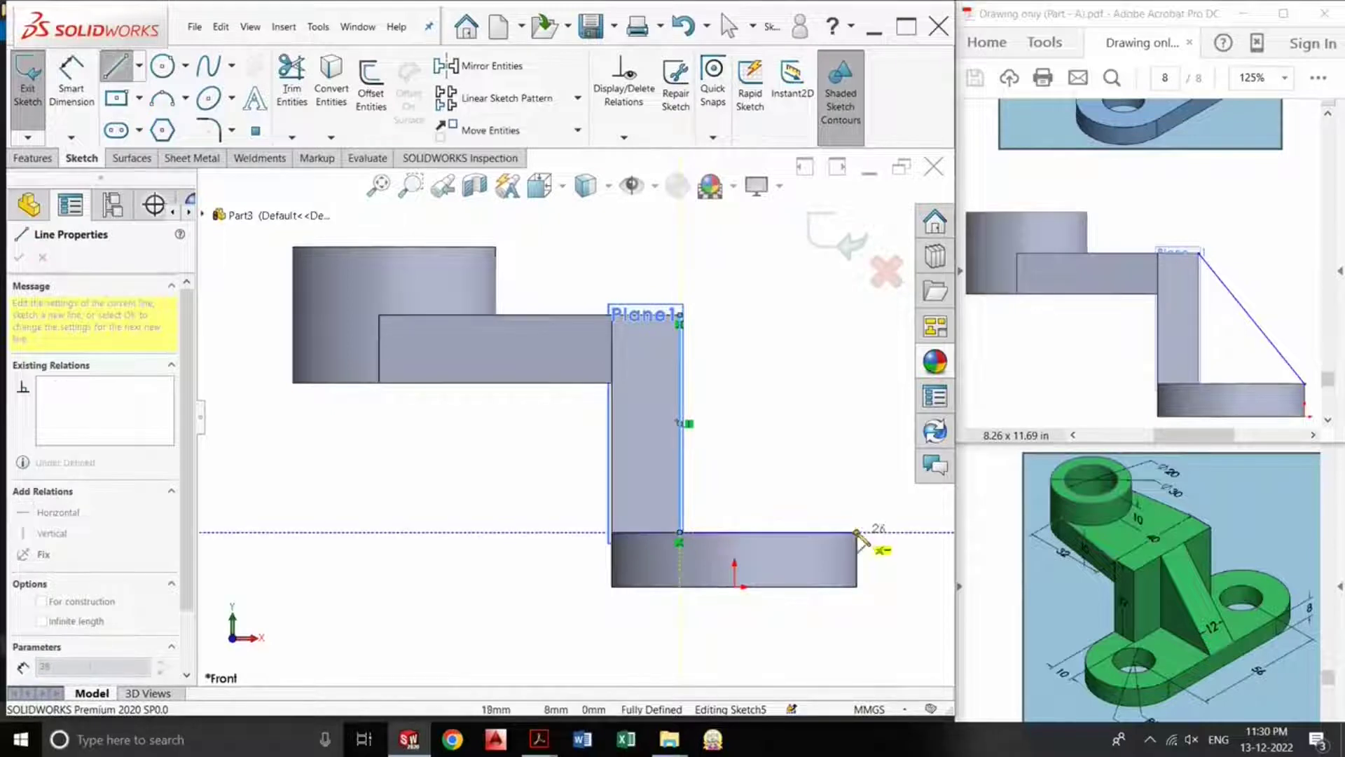
click(856, 533)
click(680, 316)
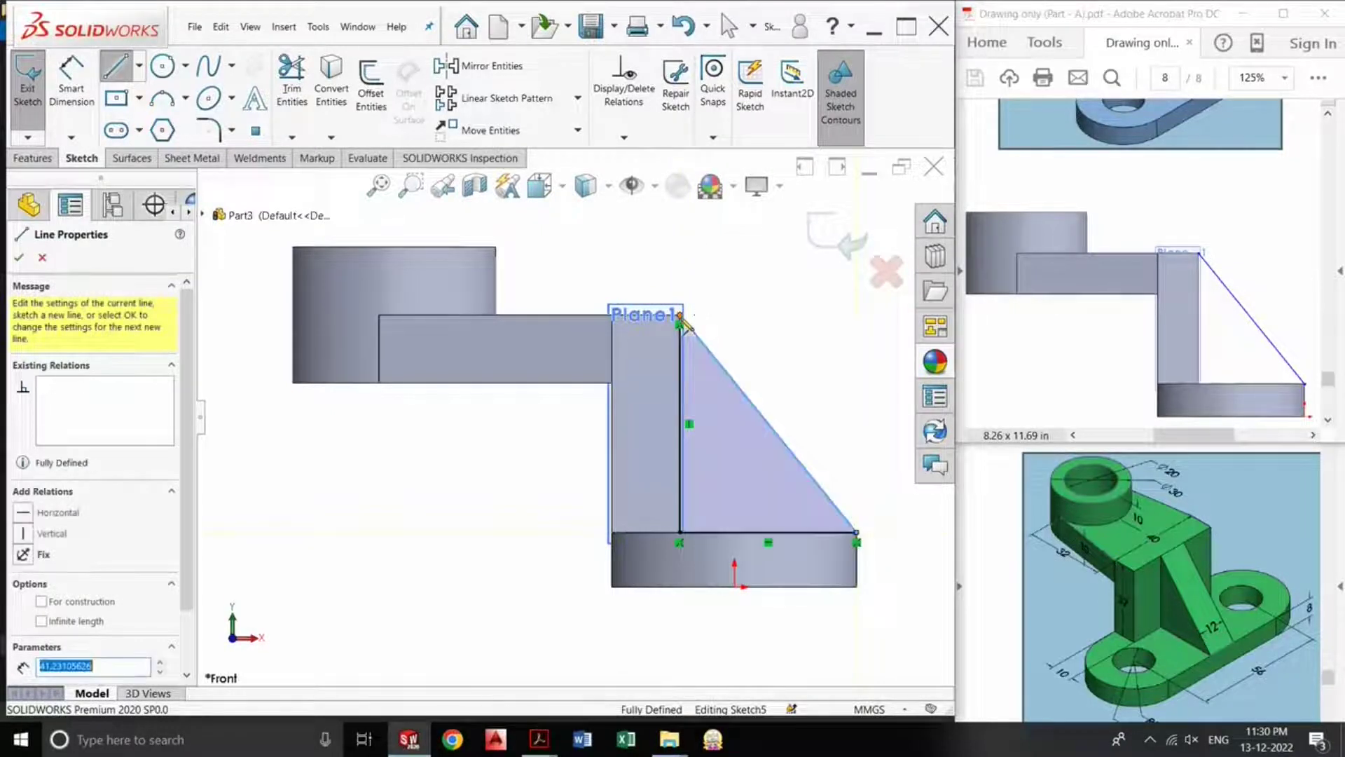
key(Escape)
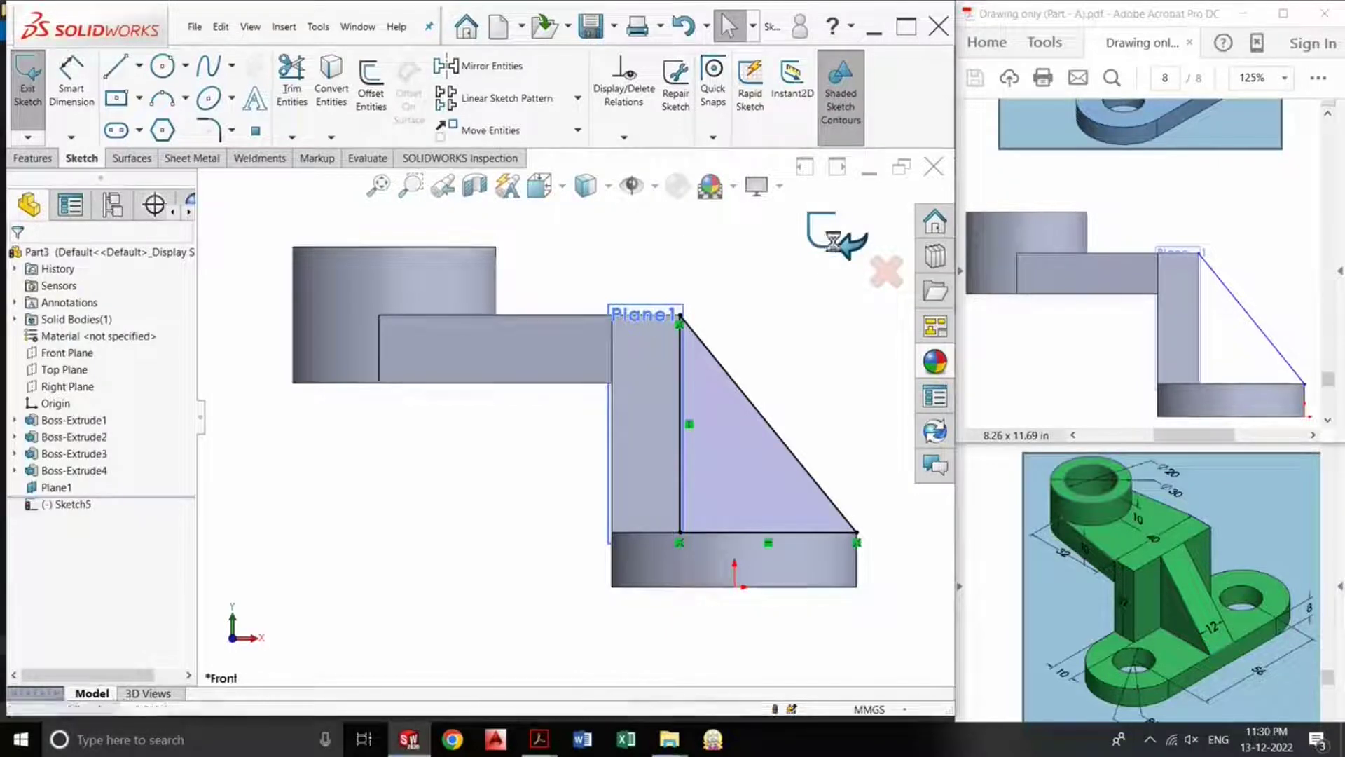
Step: Extrude the triangle sketch 12 mm with Mid Plane end condition to form Boss-Extrude5
key(e)
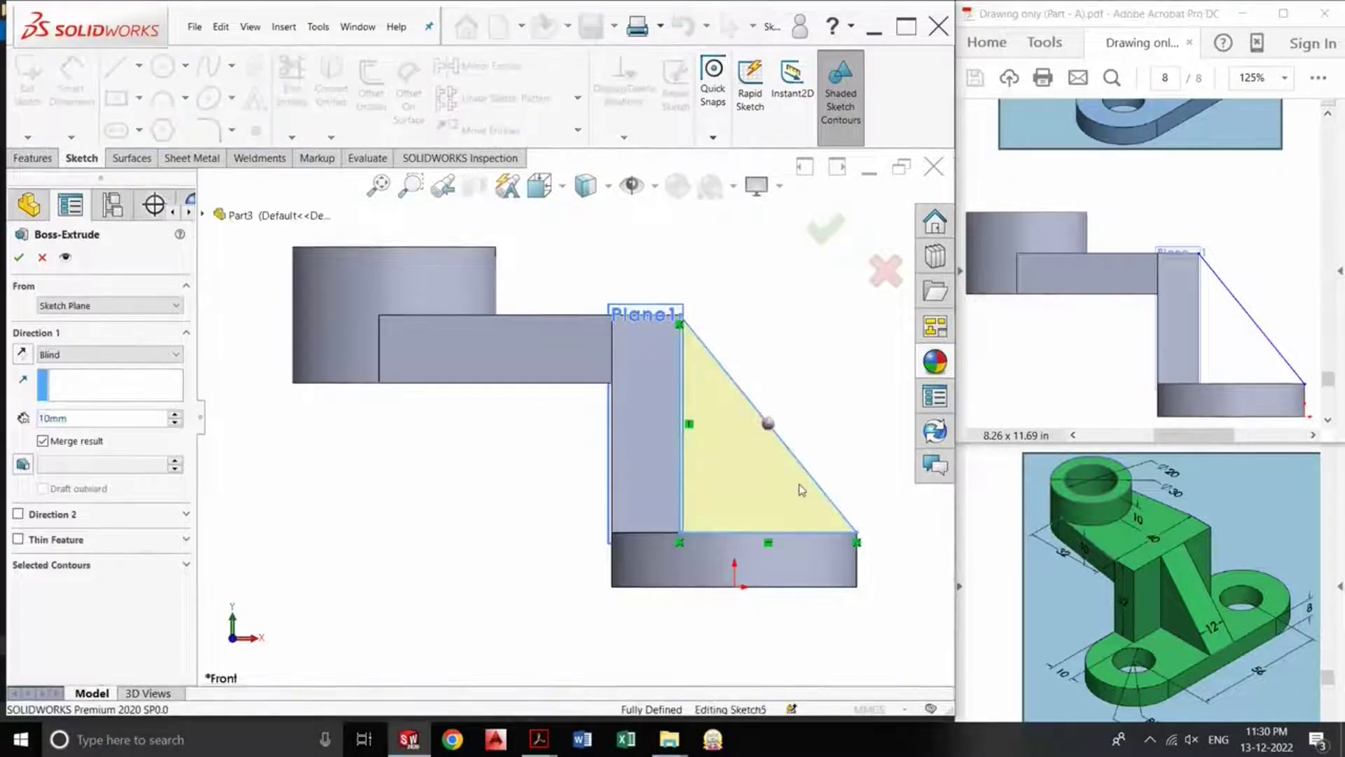
middle_drag(806, 492, 664, 544)
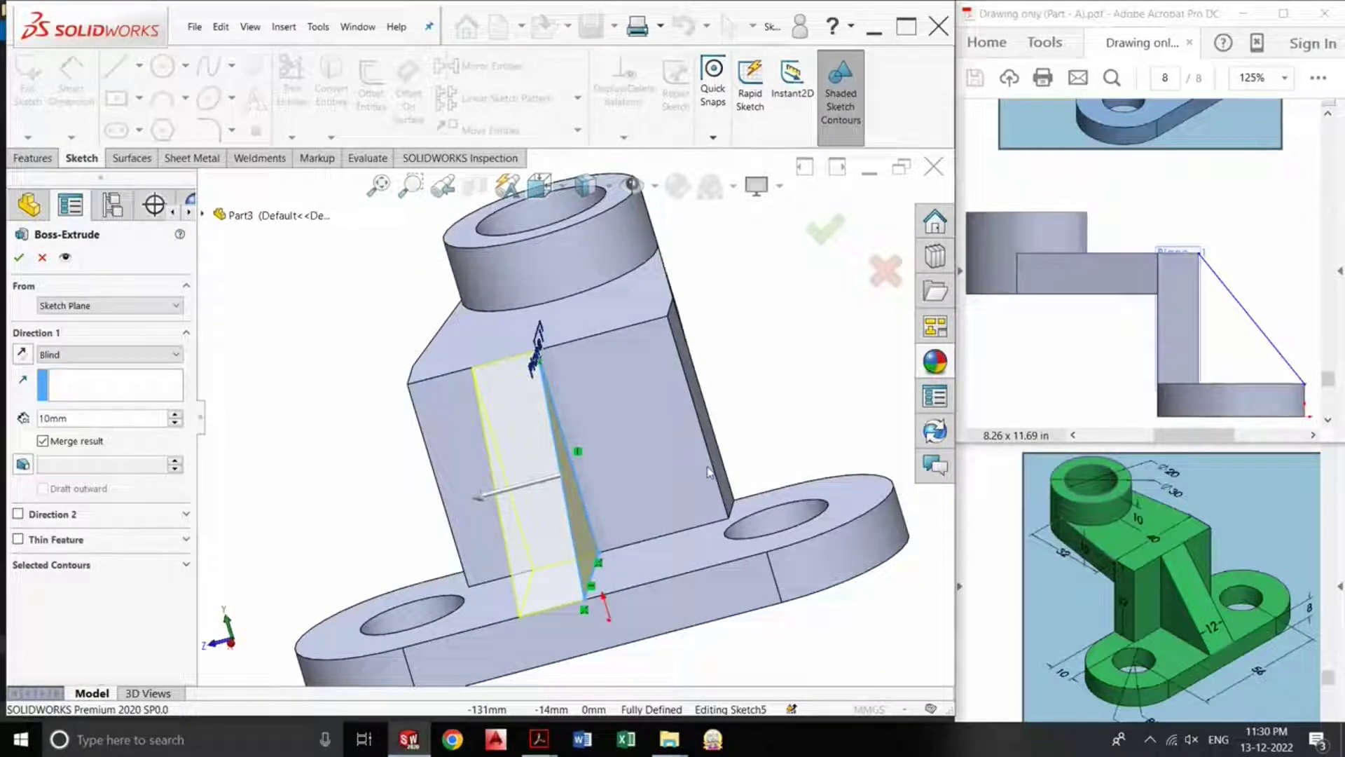
click(128, 356)
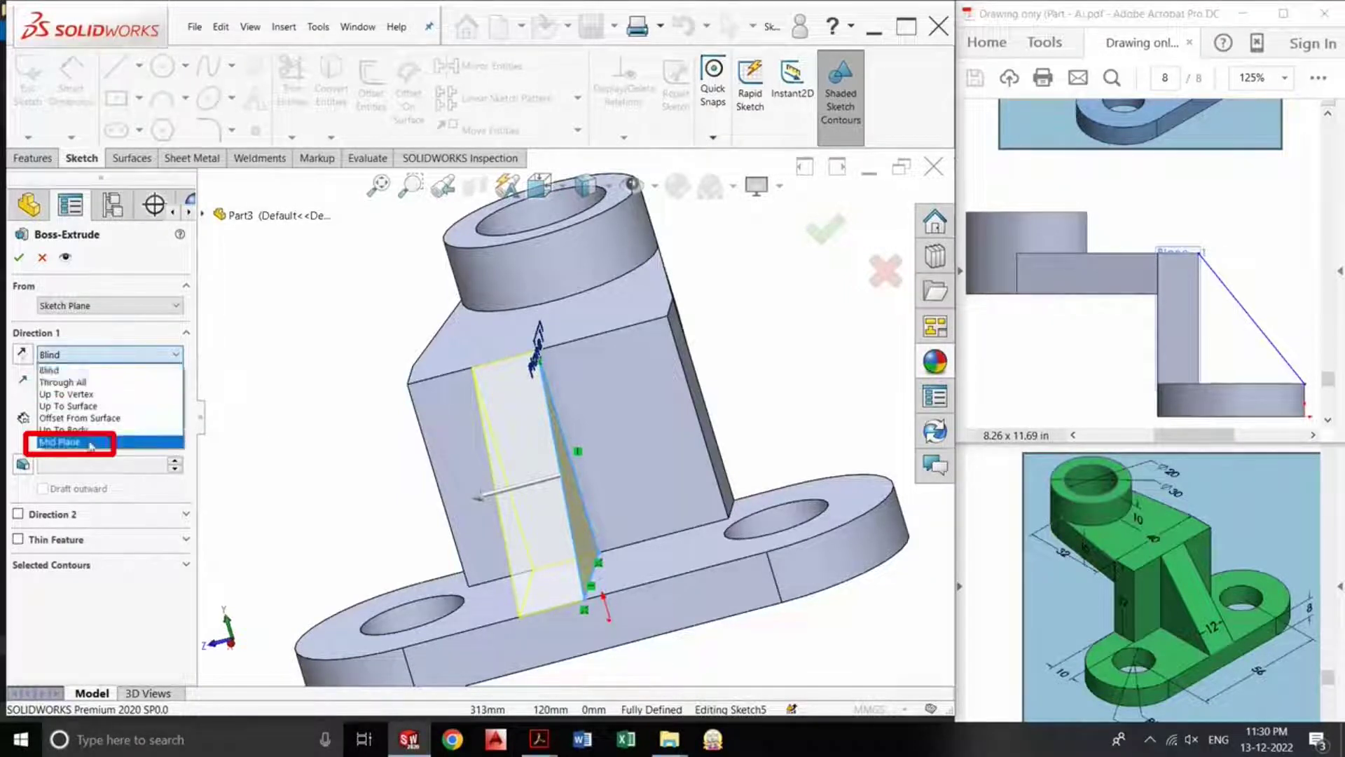
click(70, 442)
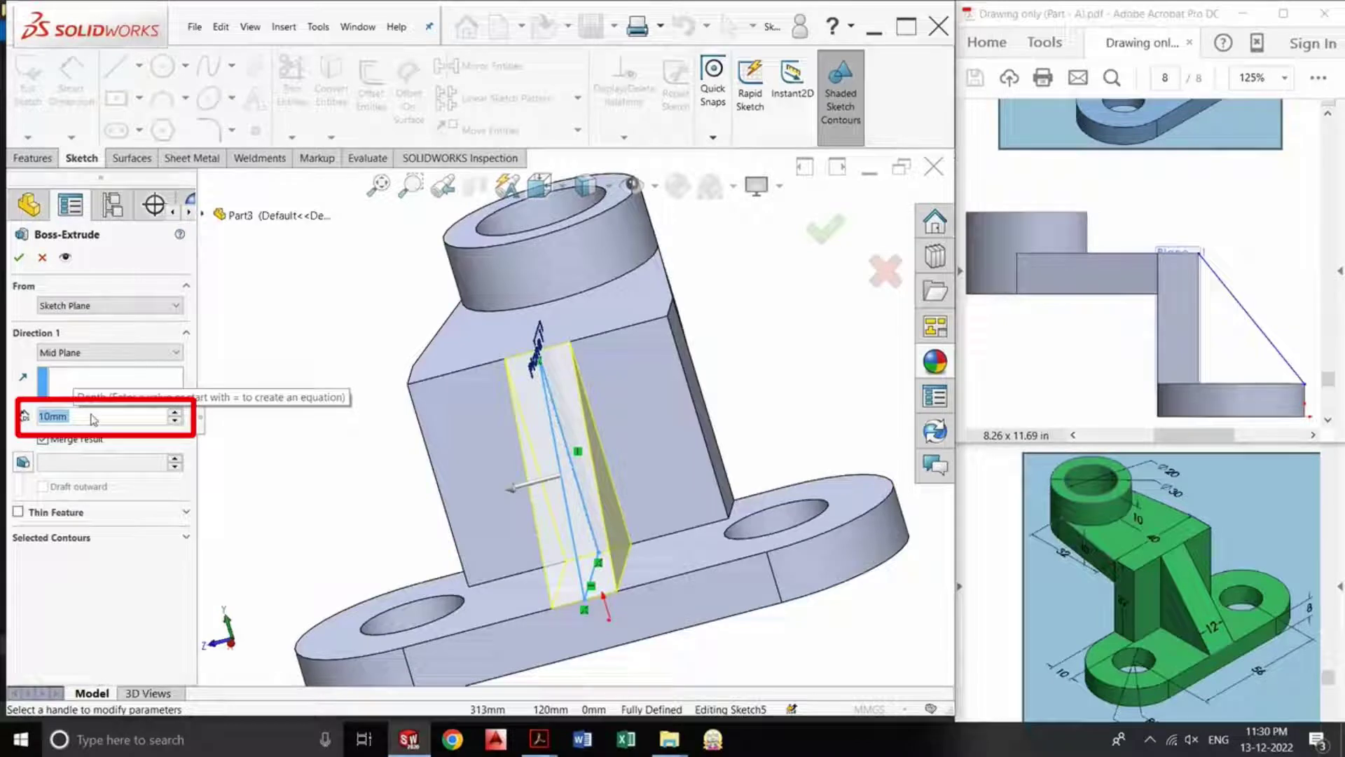
text(12)
key(Return)
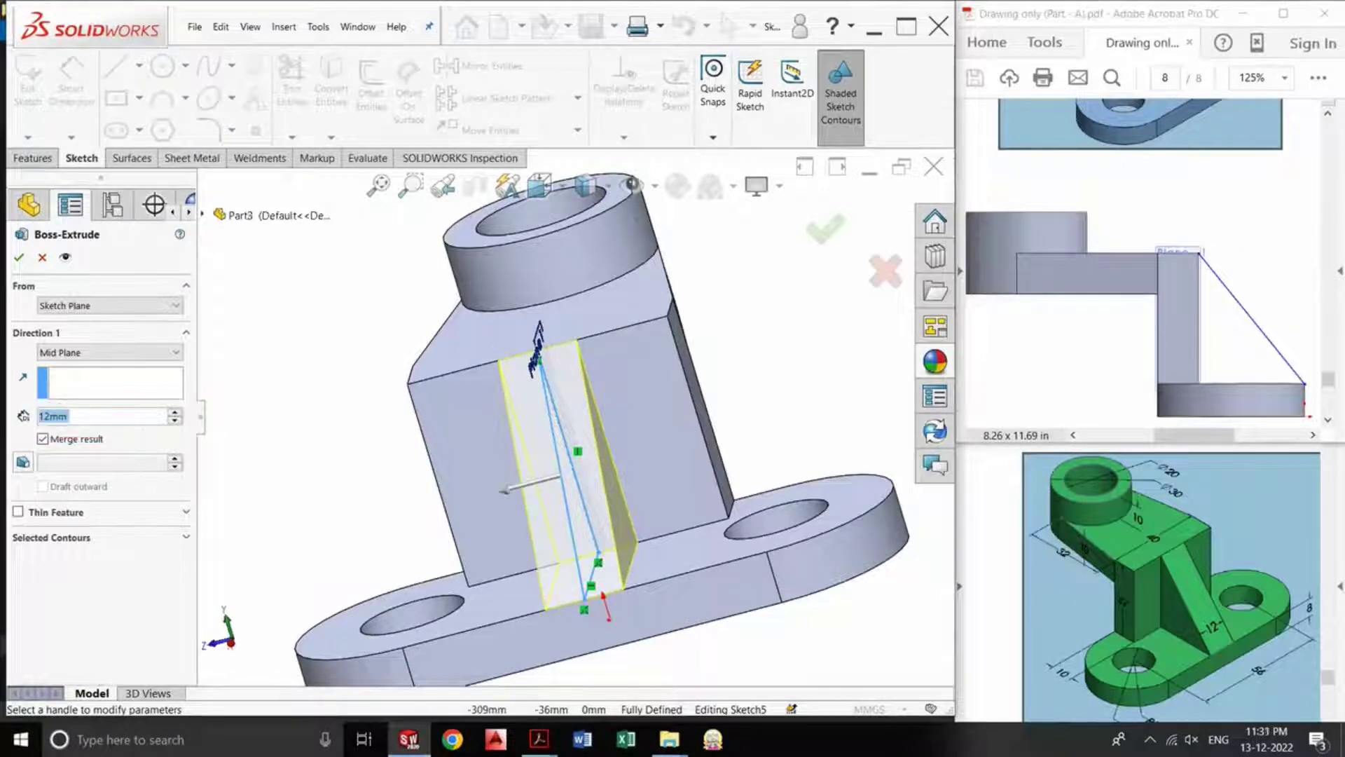
click(828, 231)
key(space)
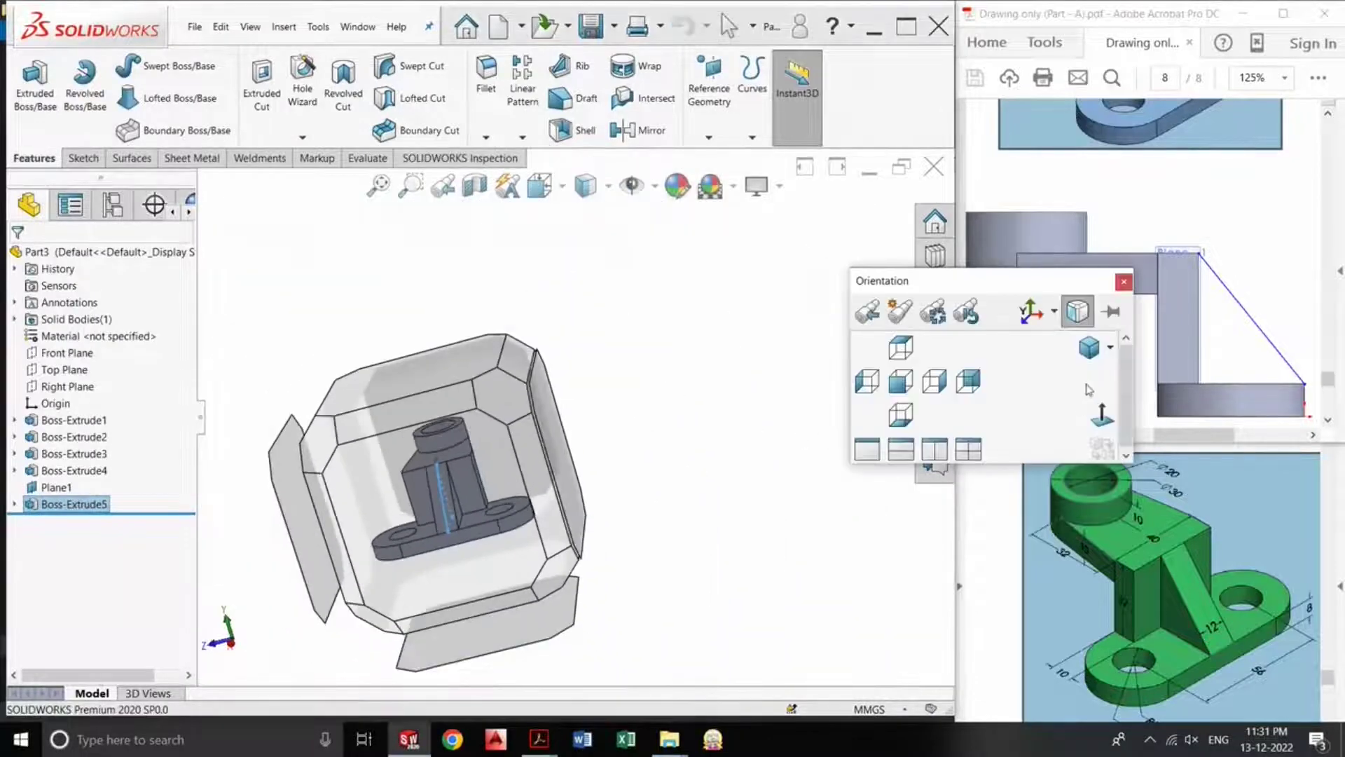
Step: In isometric view, apply the Solid Green appearance to the whole bracket part
click(1085, 345)
click(791, 370)
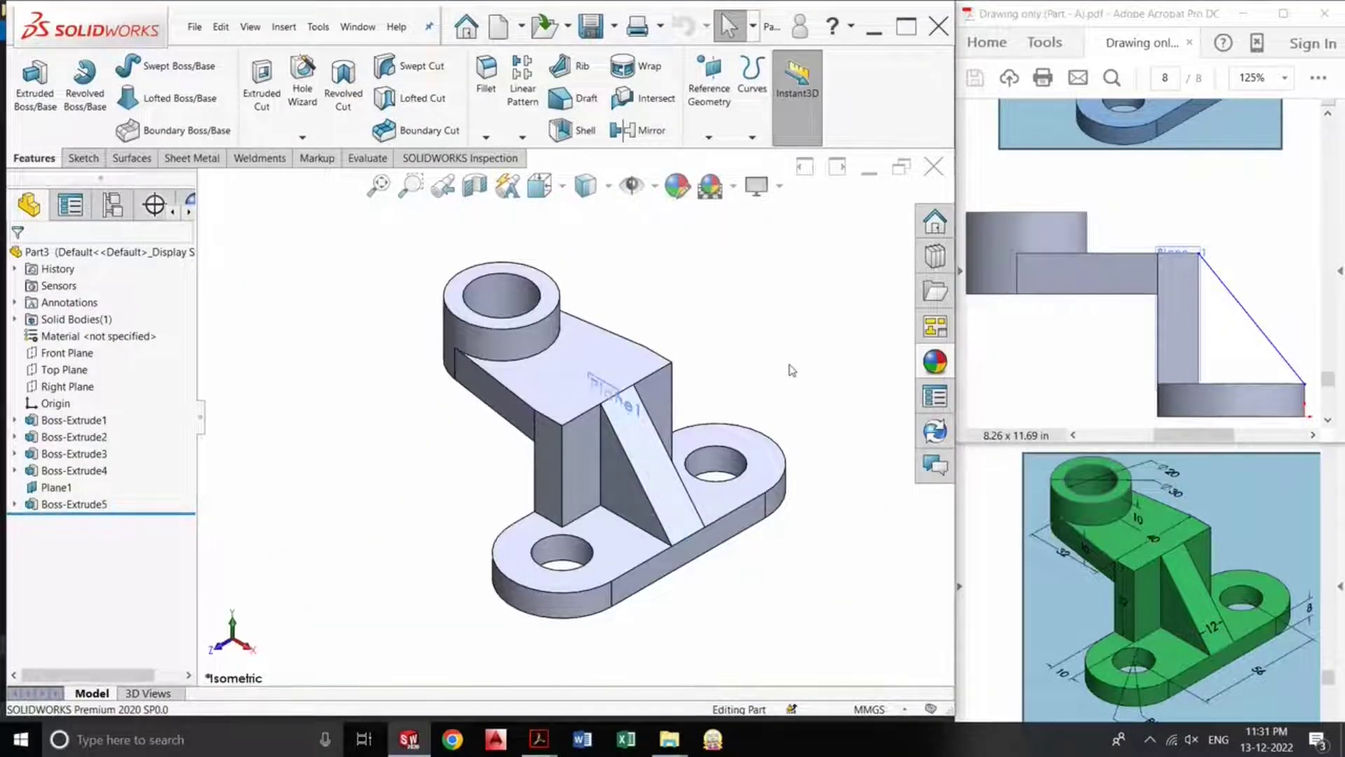
click(678, 188)
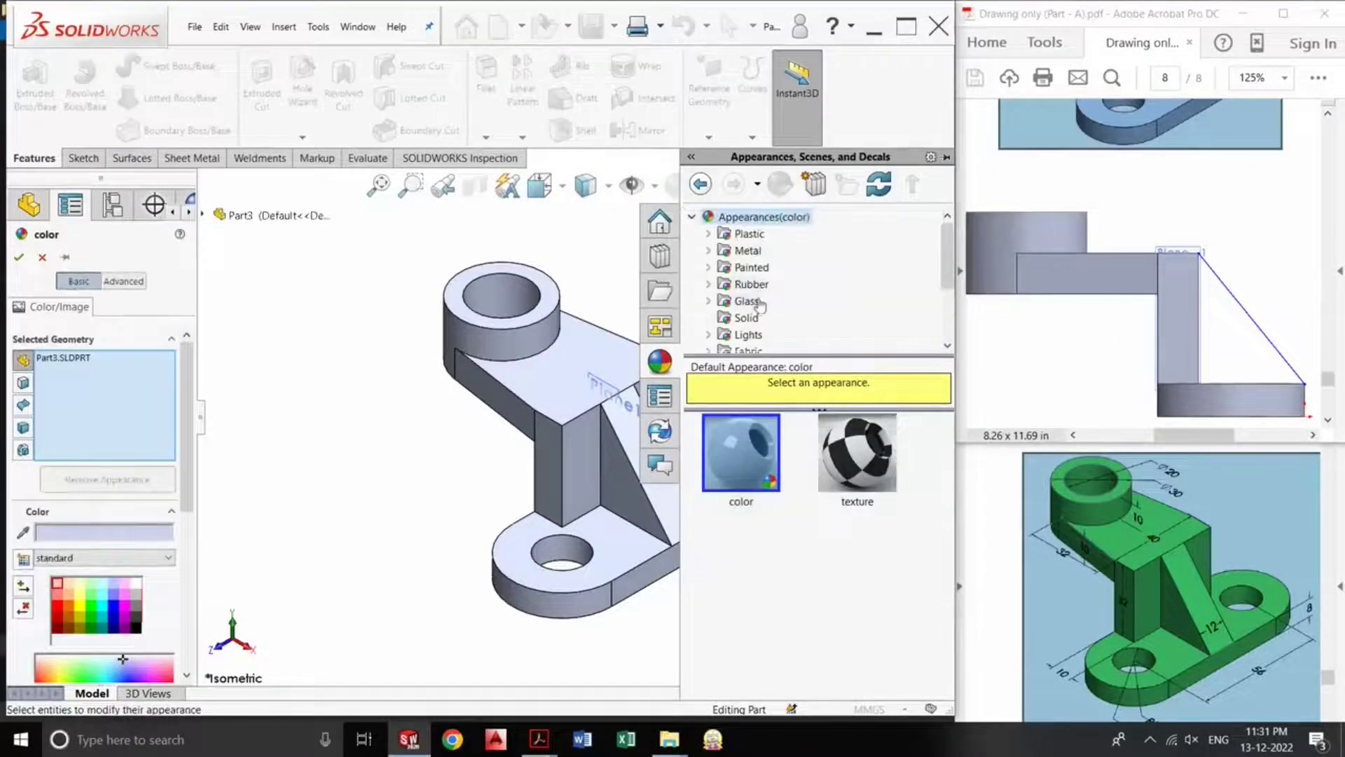
click(747, 320)
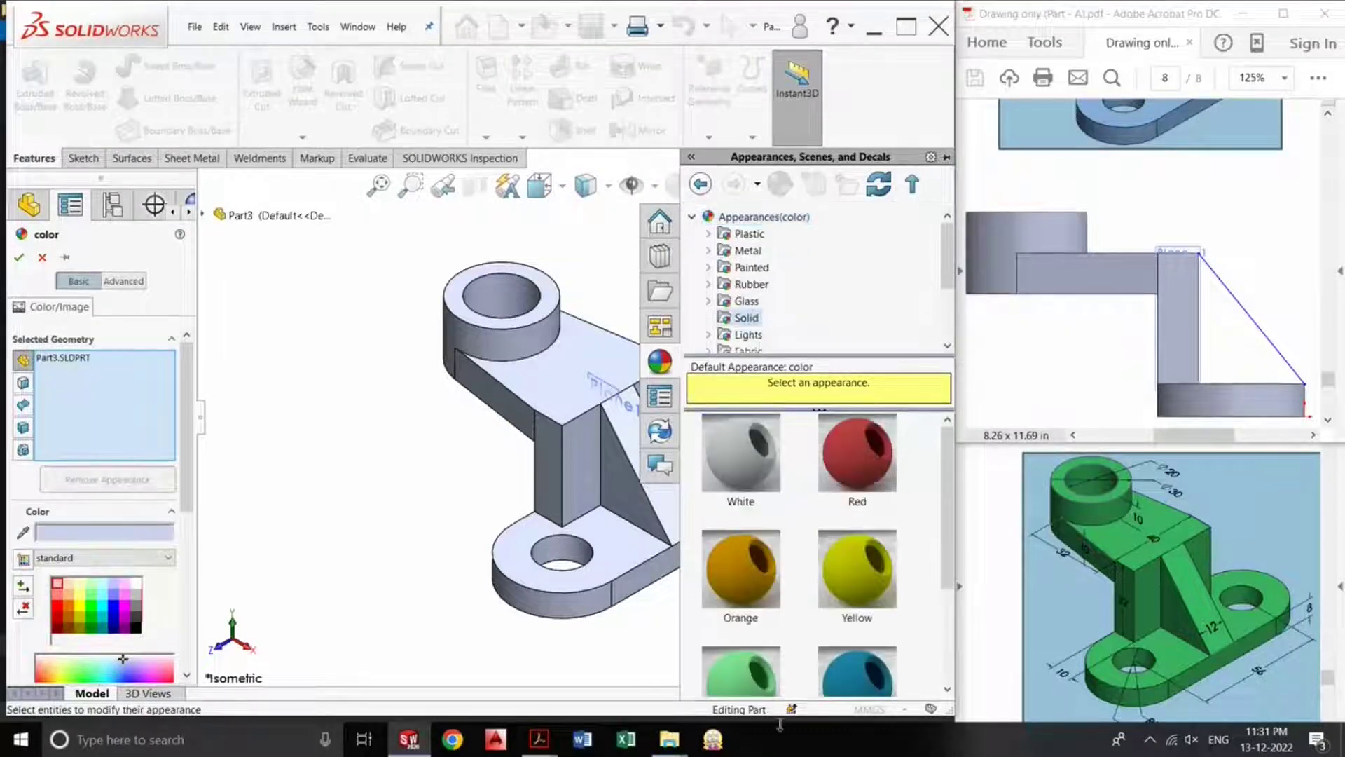
click(740, 672)
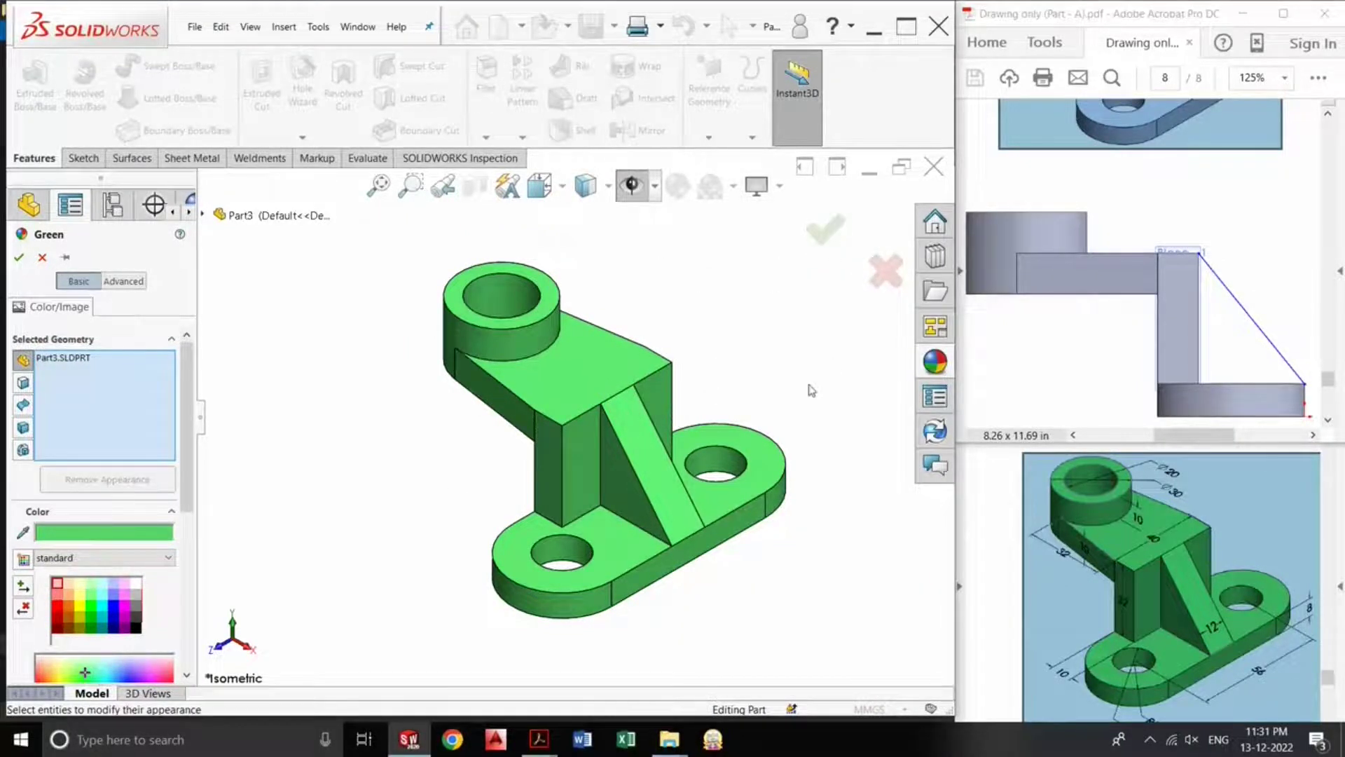
click(826, 231)
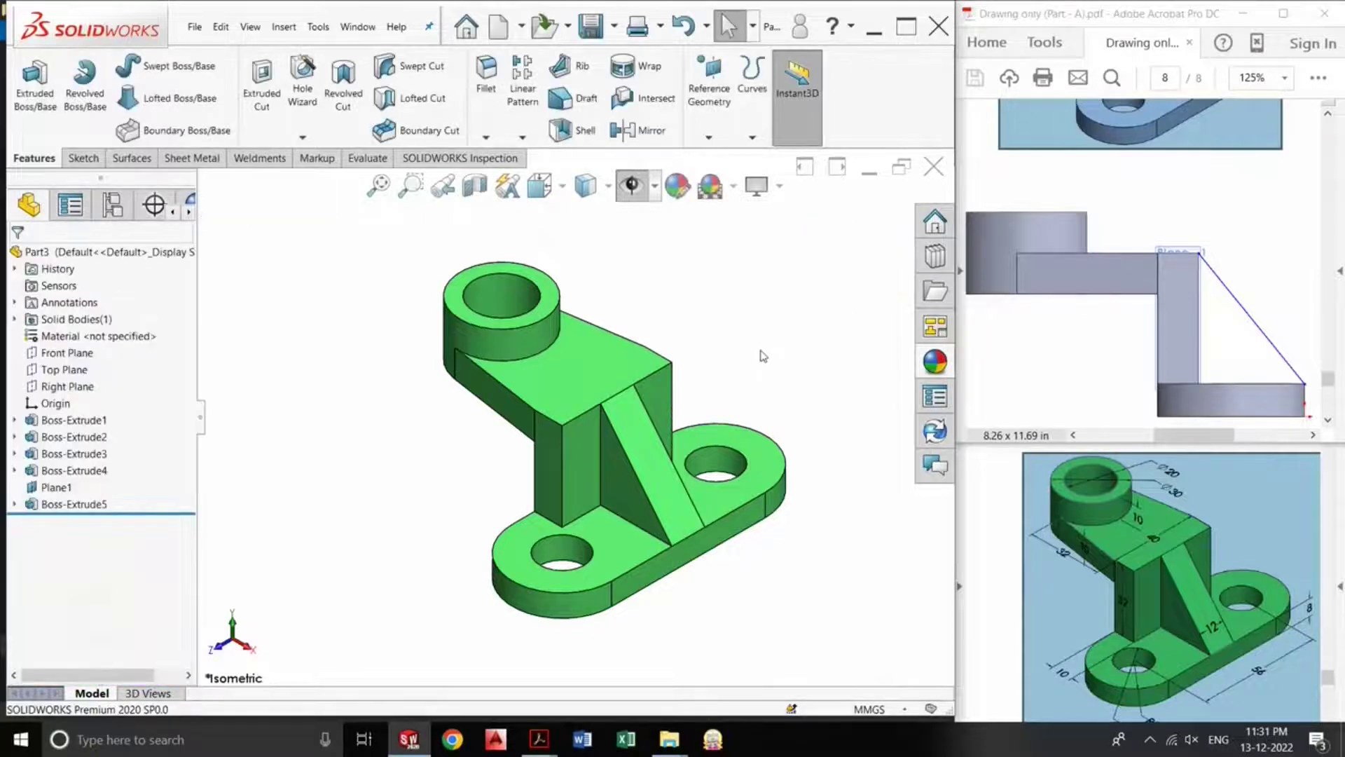